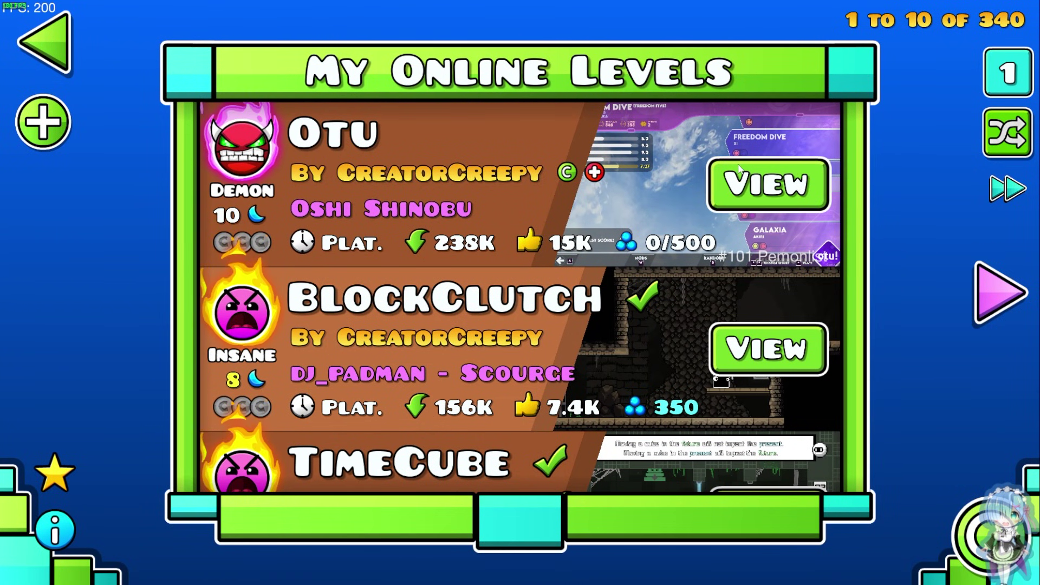
Open the Otu level page, make a copy of the level, and open the copy in the level editor.
click(761, 196)
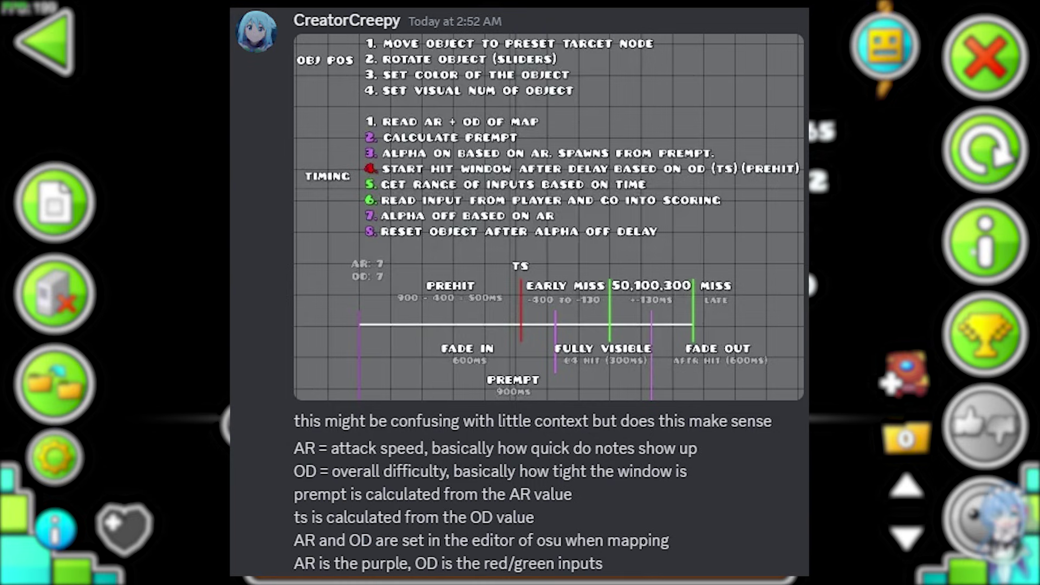
click(54, 384)
click(581, 365)
click(406, 366)
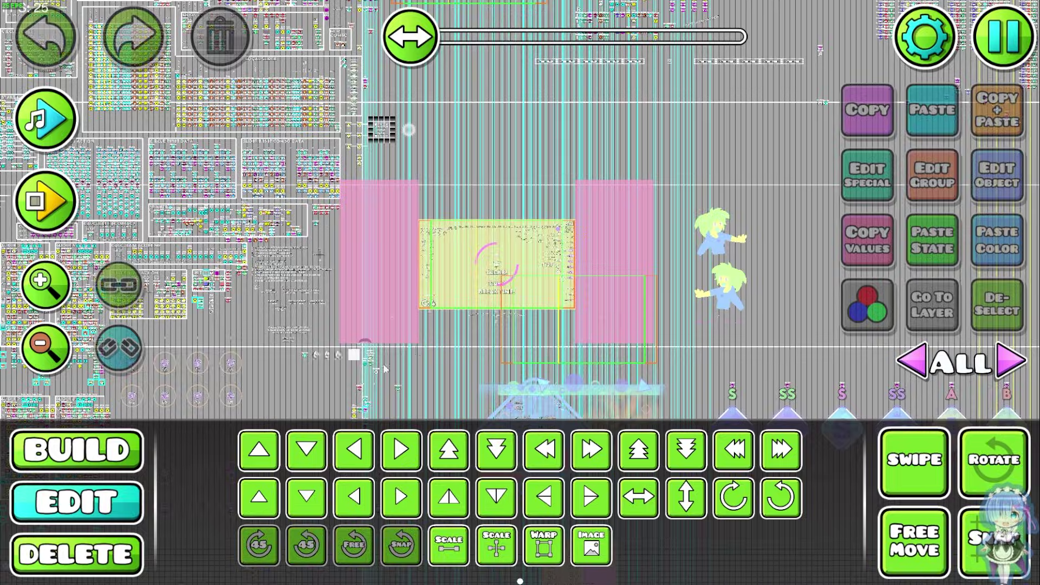
Examine the boxed trigger groups surrounding the camera frames at the start of the level.
drag(301, 396, 473, 251)
scroll(347, 402, up, 14)
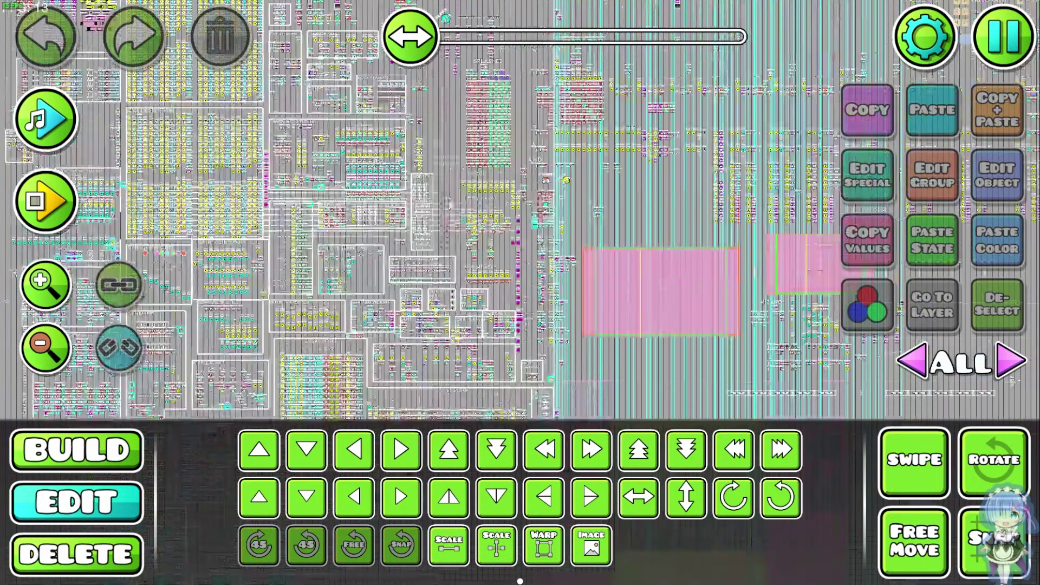
scroll(531, 142, up, 13)
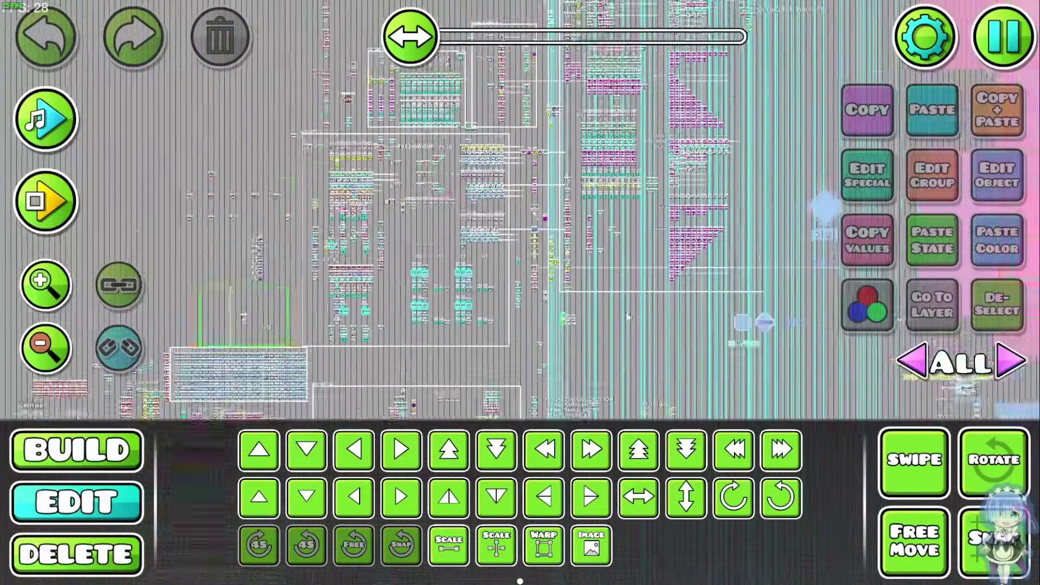
drag(640, 107, 626, 269)
drag(620, 159, 601, 347)
drag(622, 81, 271, 200)
drag(542, 336, 509, 65)
drag(515, 379, 561, 30)
drag(553, 347, 561, 31)
scroll(596, 217, down, 10)
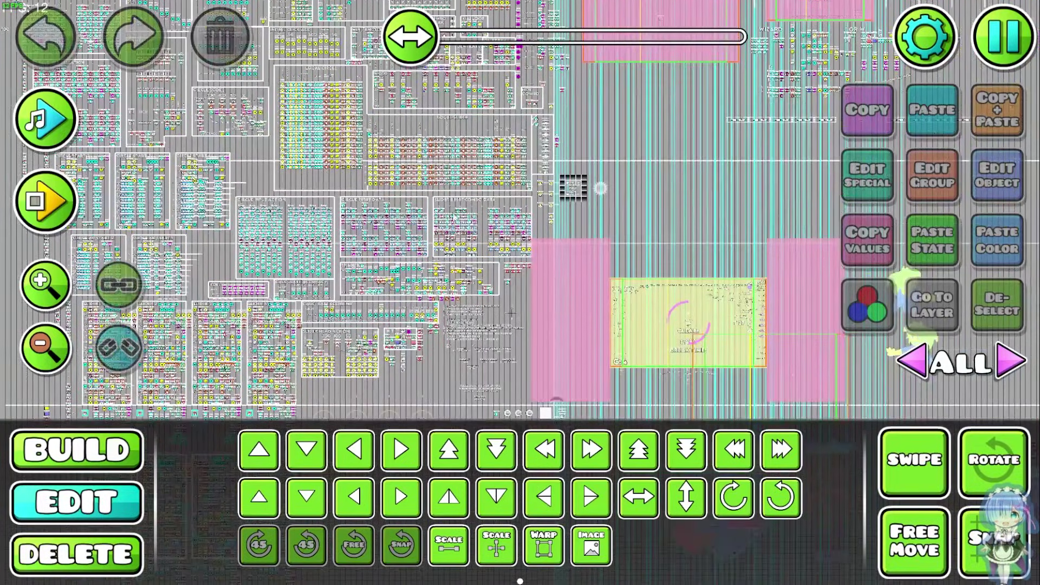
Examine the long rows of note triggers laid out further along the level timeline.
scroll(600, 188, right, 15)
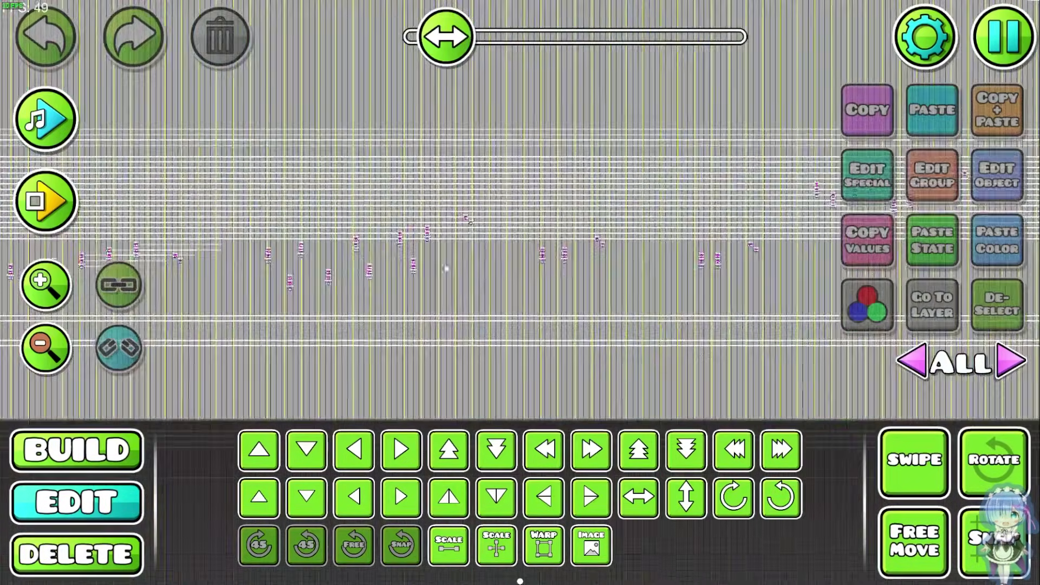
scroll(550, 267, right, 10)
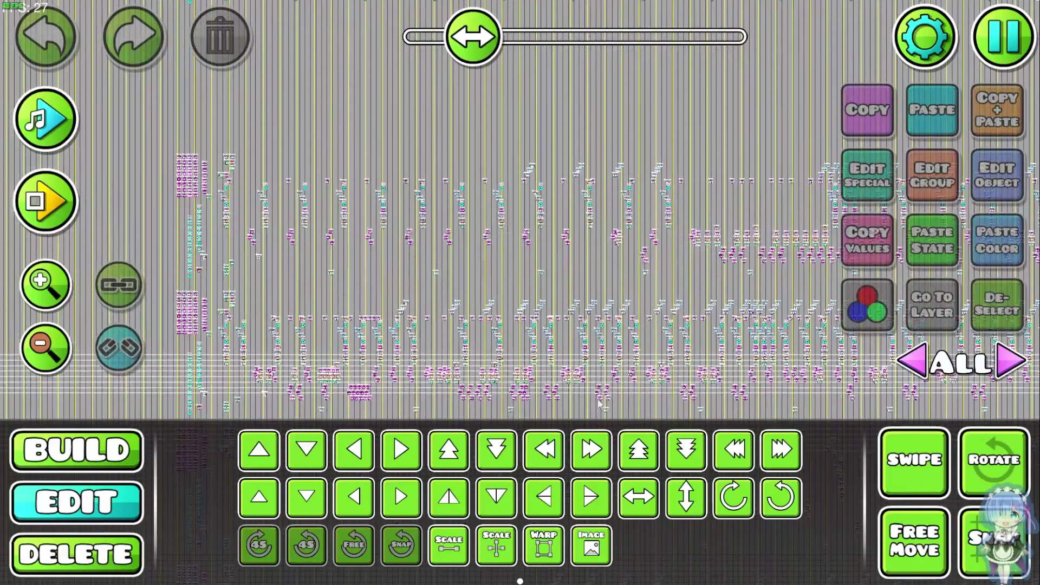
drag(599, 416, 599, 97)
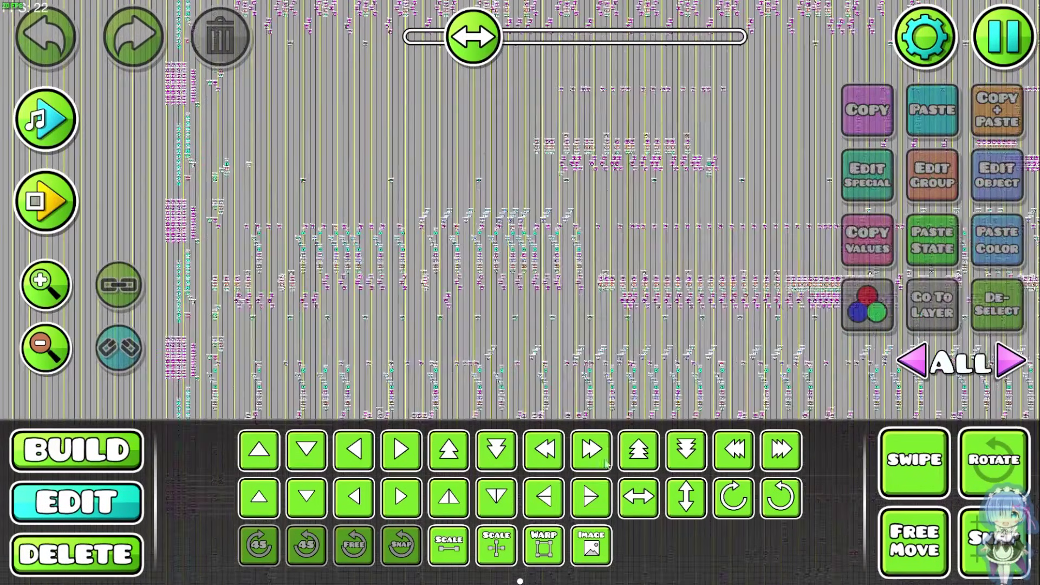
scroll(629, 139, up, 6)
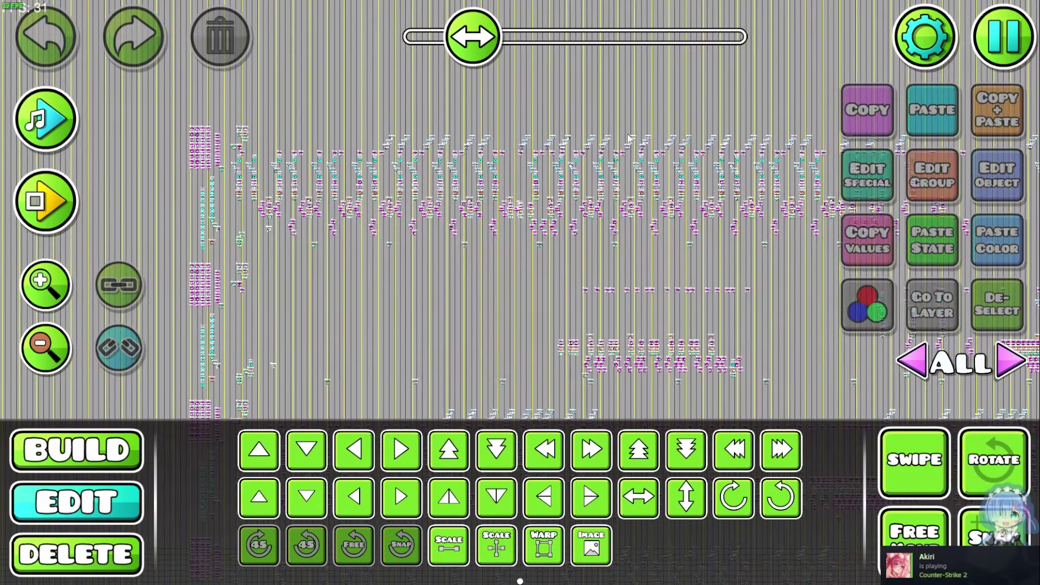
scroll(629, 137, down, 4)
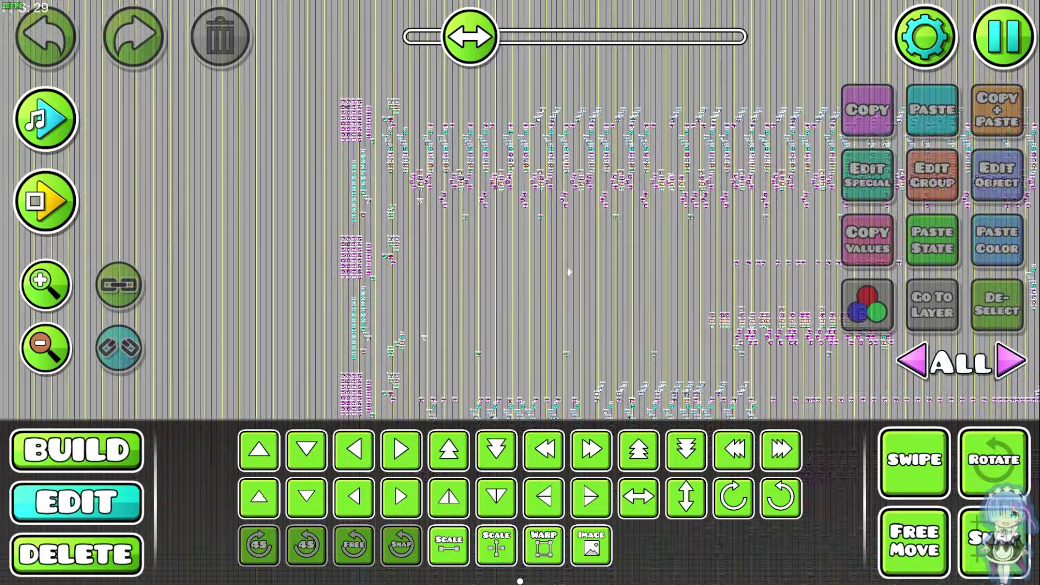
scroll(569, 271, up, 5)
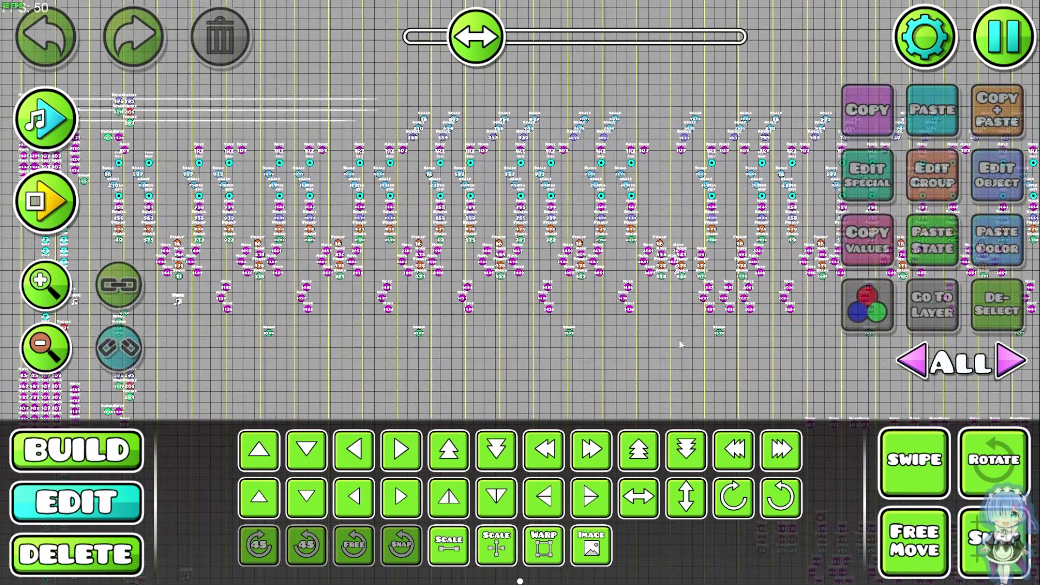
drag(681, 344, 428, 342)
drag(726, 349, 347, 341)
drag(755, 367, 429, 360)
drag(735, 369, 390, 359)
drag(753, 368, 488, 355)
drag(740, 362, 496, 345)
scroll(495, 345, down, 6)
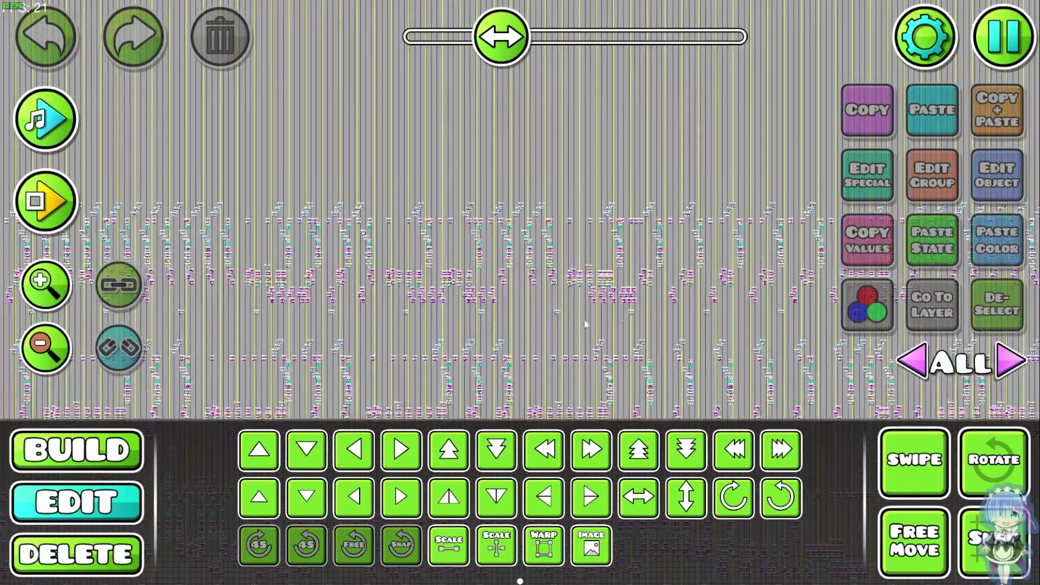
Examine the repeating Move, Scale, Rotate, Pickup and Spawn triggers of the note pattern up close, back to the row's beginning.
scroll(712, 332, up, 6)
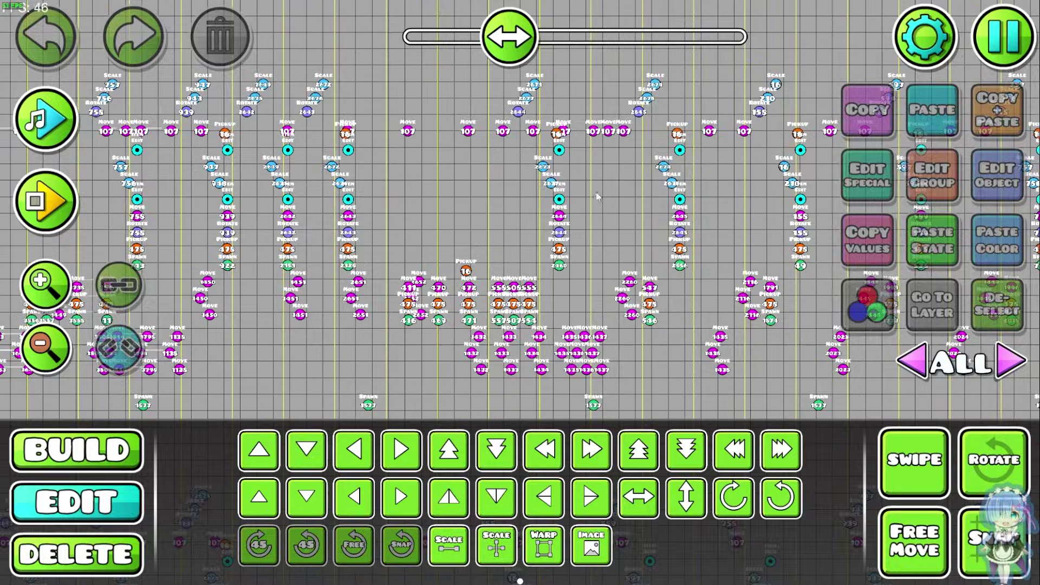
drag(544, 212, 677, 214)
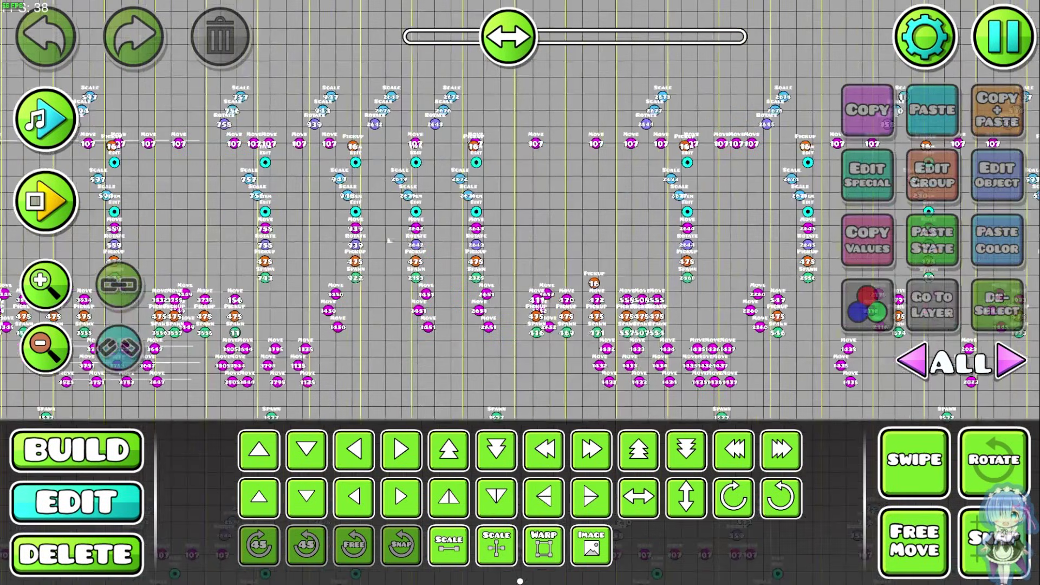
drag(407, 213, 678, 215)
drag(352, 212, 583, 217)
scroll(582, 216, left, 10)
scroll(344, 194, down, 5)
scroll(517, 327, up, 5)
scroll(436, 247, down, 5)
scroll(593, 225, up, 5)
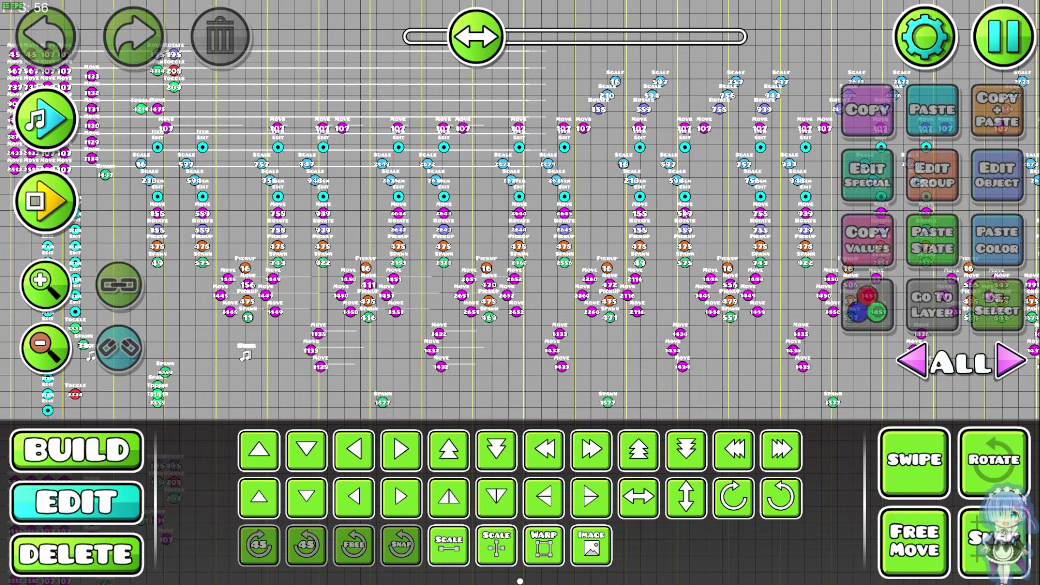
Inspect a Rotate trigger in the note pattern, then view the settings of the Spawn trigger beside the Move trigger block.
click(674, 233)
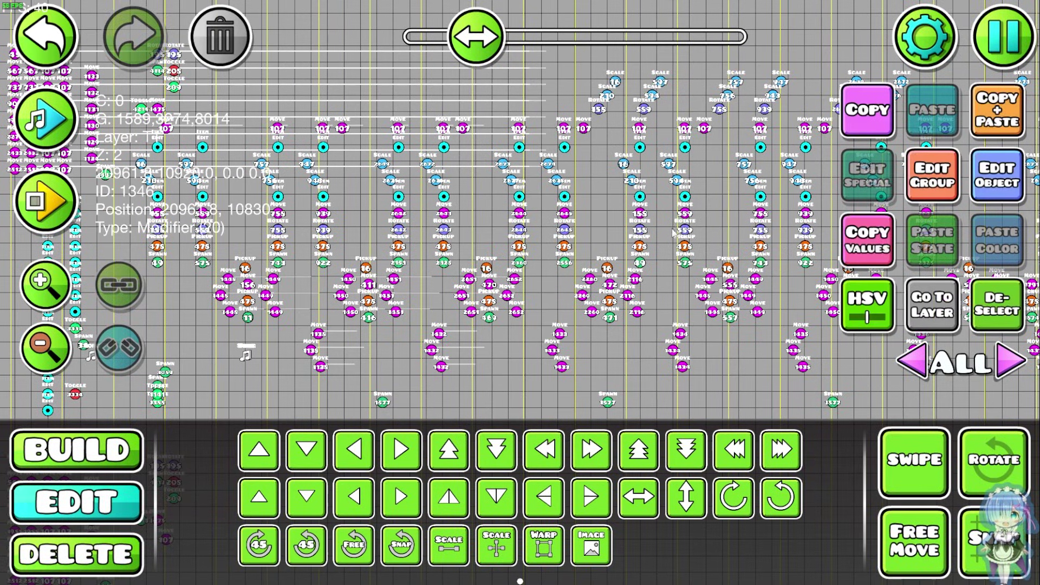
click(983, 313)
drag(492, 272, 961, 298)
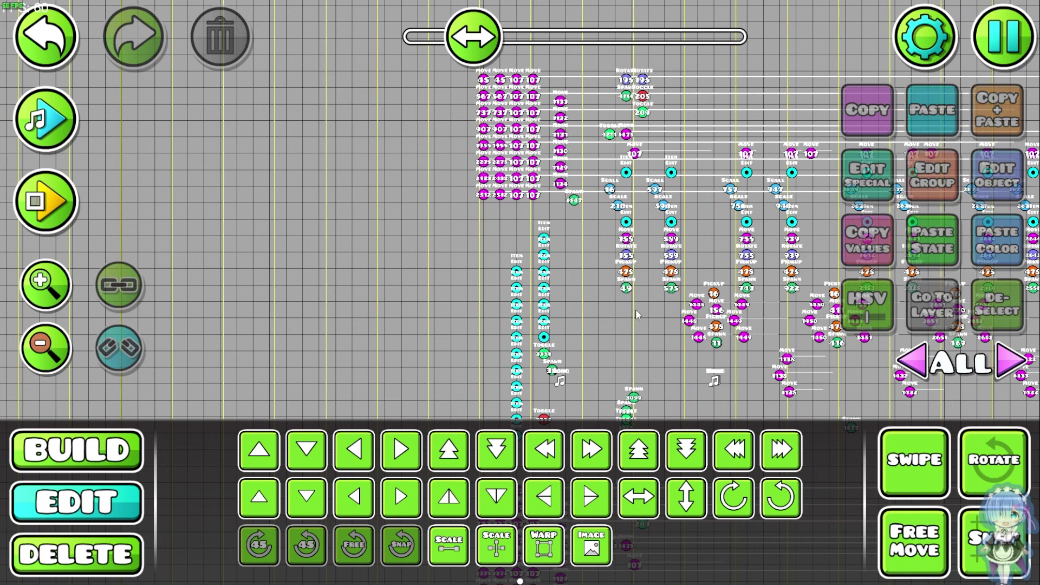
click(629, 99)
click(997, 197)
click(521, 505)
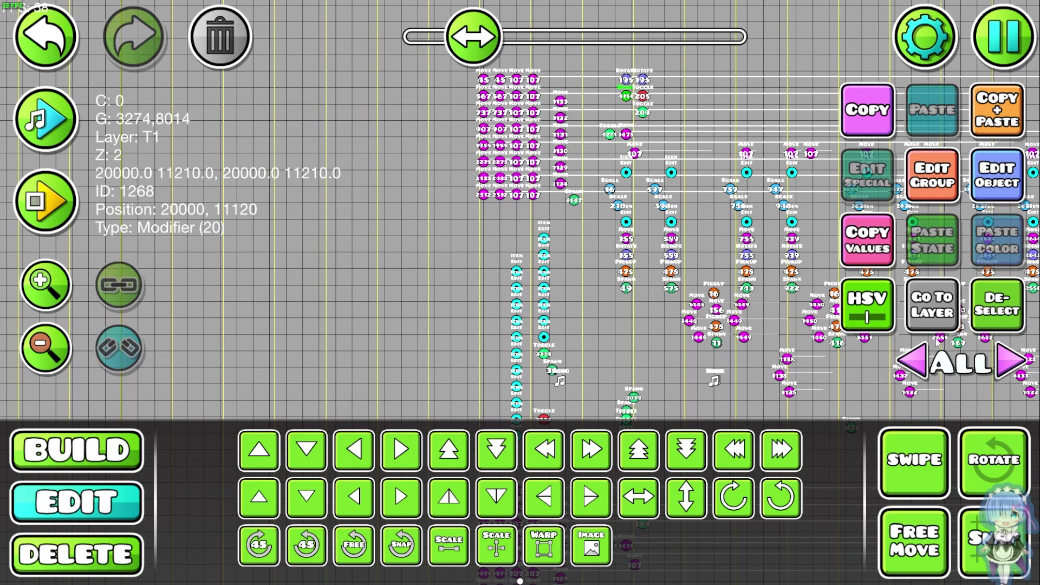
click(996, 305)
View the settings of the Item Edit triggers in the column below the Move trigger block, then deselect them.
drag(593, 320, 446, 206)
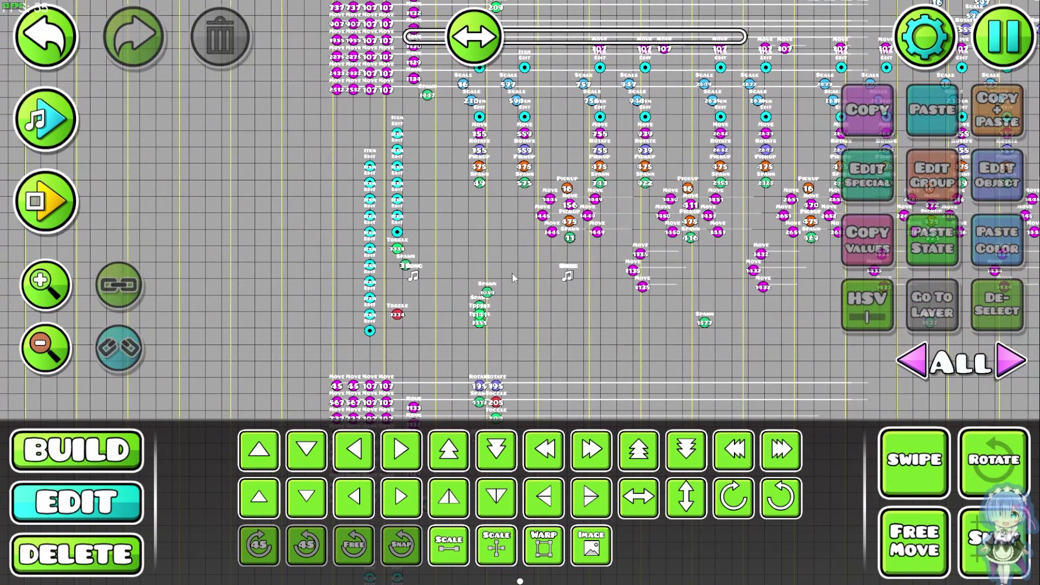
click(369, 216)
click(985, 190)
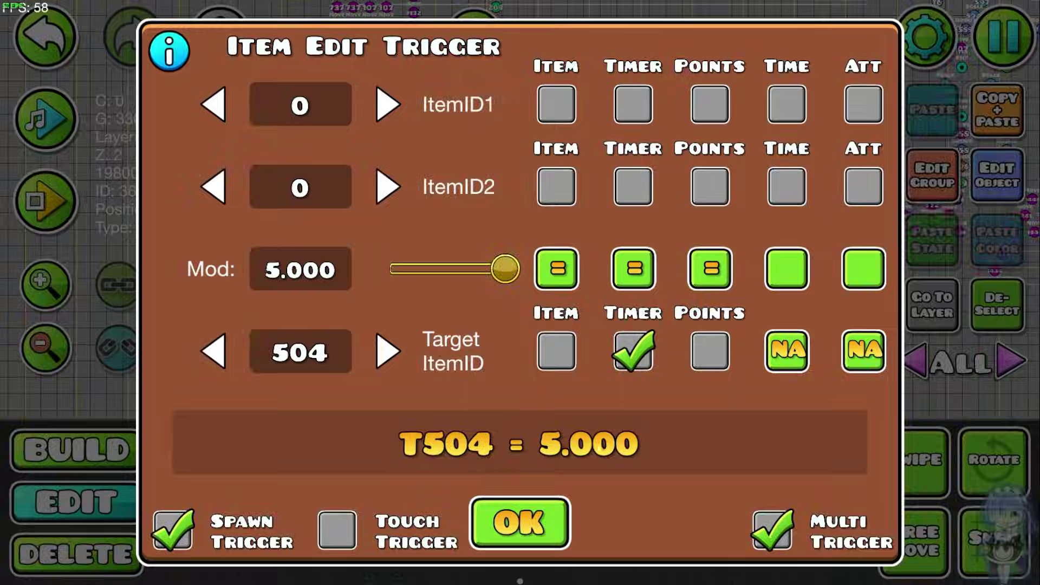
click(519, 523)
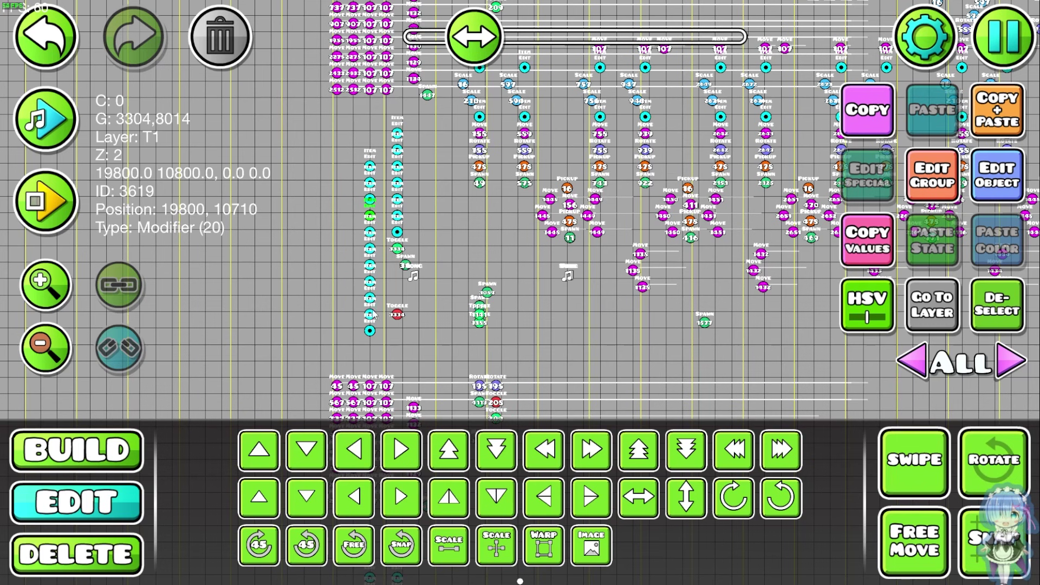
click(979, 190)
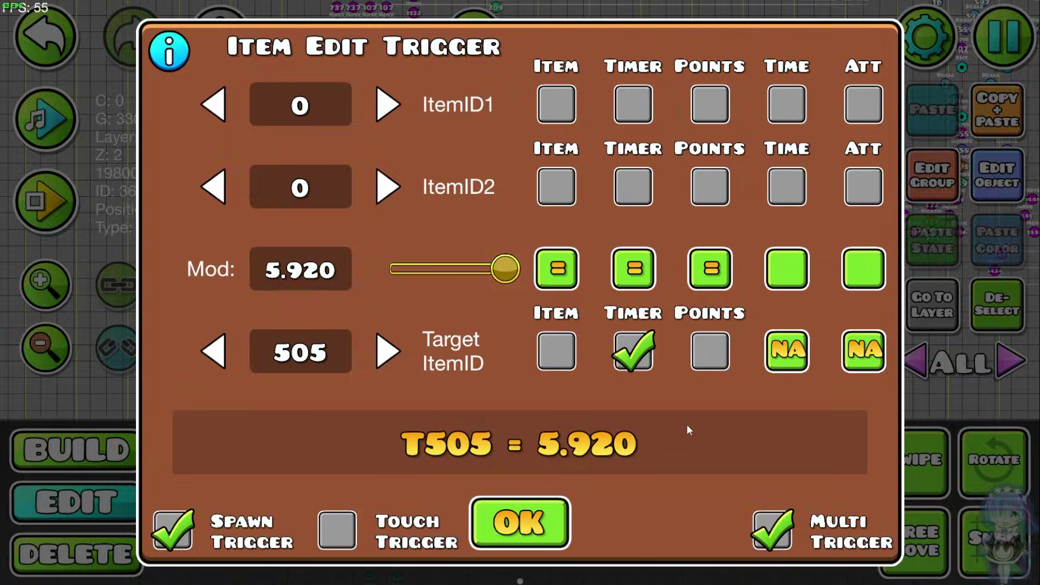
click(521, 523)
click(982, 167)
click(520, 522)
click(1001, 314)
Look over the whole note trigger row from its beginning and start the editor's music playback.
scroll(408, 255, down, 5)
scroll(408, 254, up, 3)
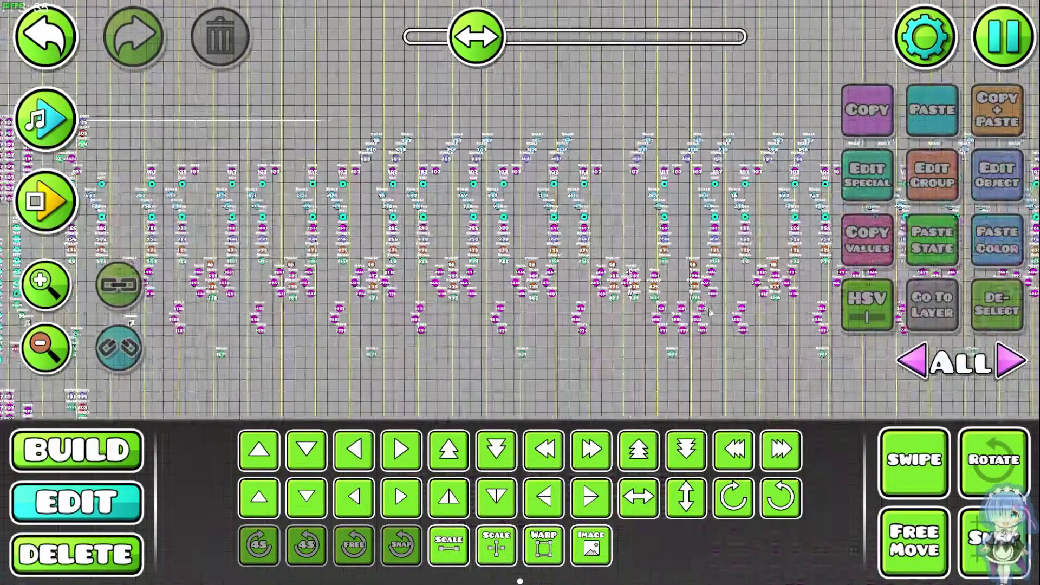
drag(407, 254, 638, 248)
drag(542, 240, 424, 273)
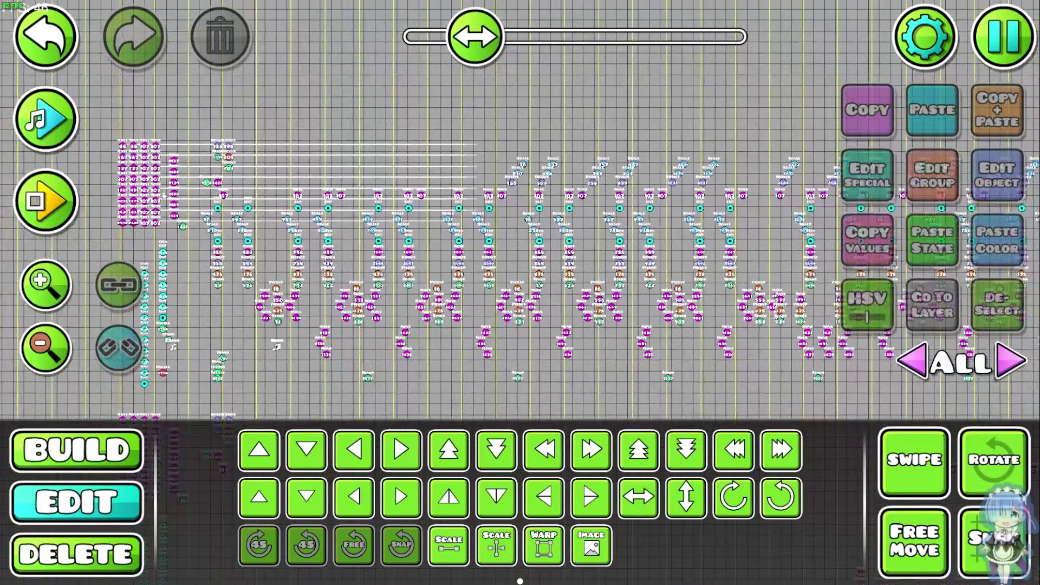
click(62, 129)
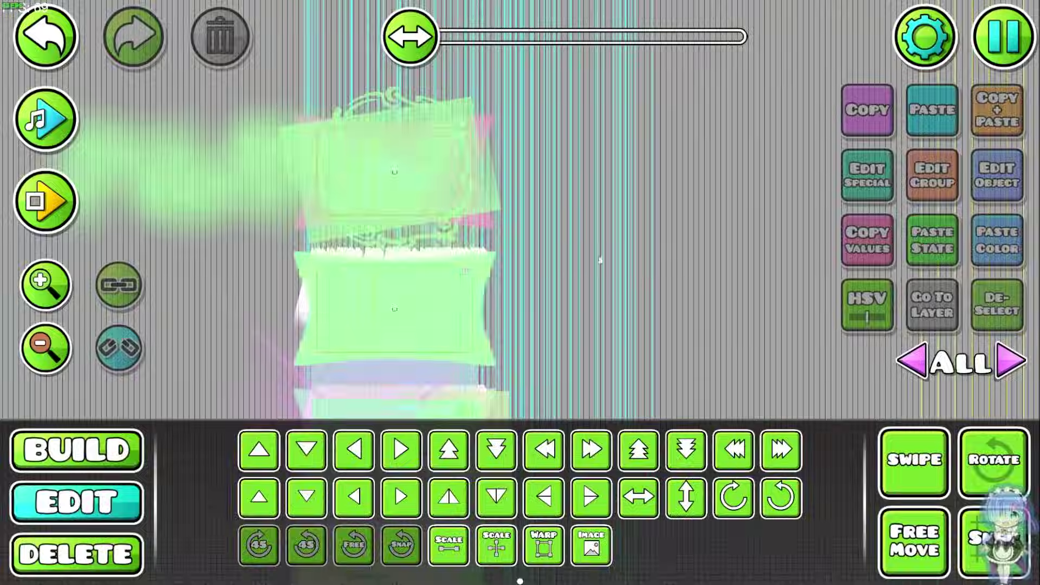
Examine the storyboard artwork and the trigger groups around it near the start of the level.
scroll(601, 260, down, 15)
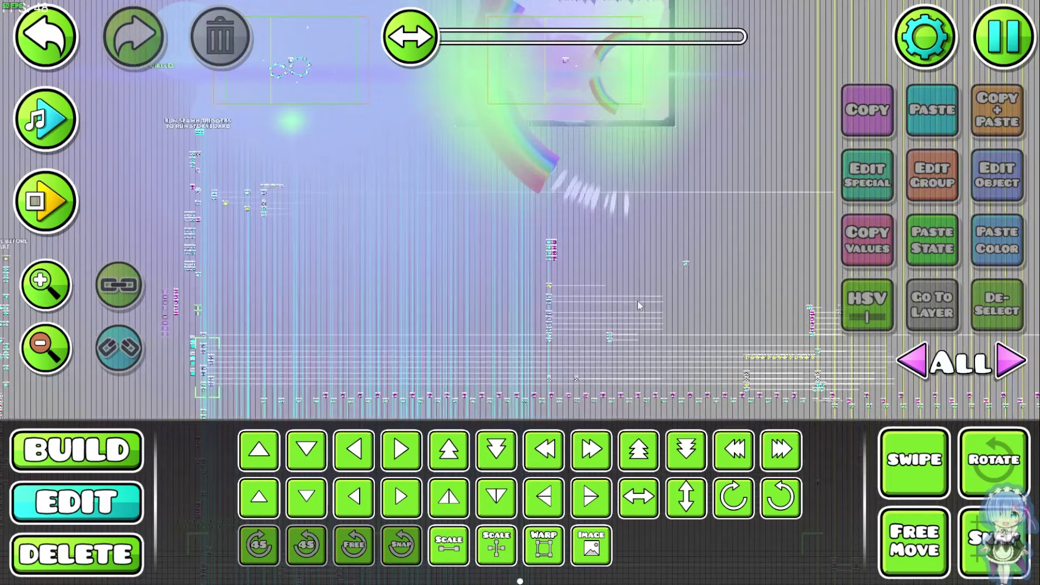
drag(638, 306, 610, 160)
drag(704, 374, 575, 86)
drag(690, 355, 571, 82)
drag(702, 285, 303, 201)
drag(461, 238, 771, 257)
scroll(384, 256, right, 5)
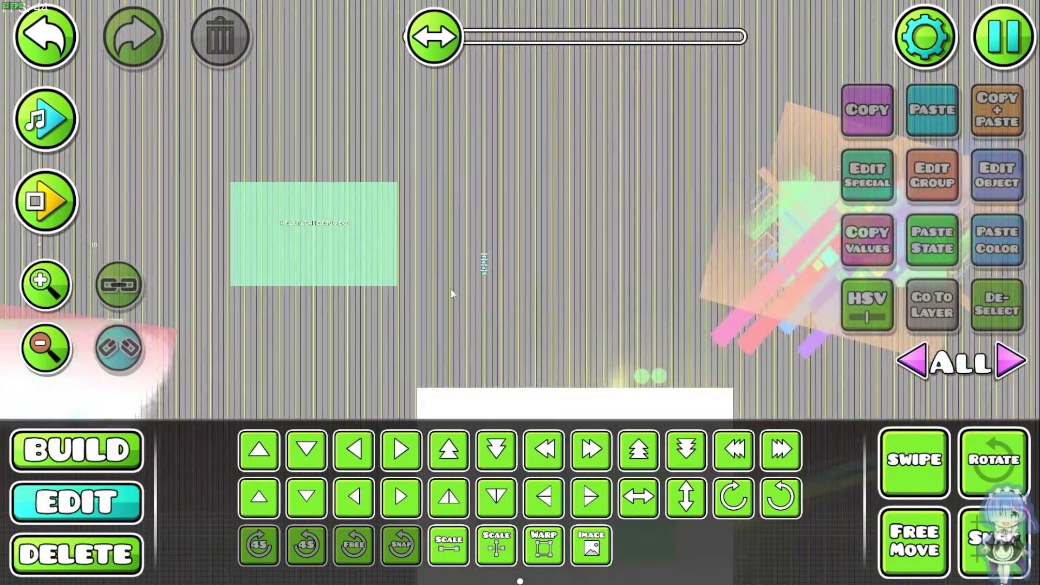
drag(707, 395, 165, 270)
drag(77, 355, 753, 179)
drag(189, 175, 502, 386)
Toggle Preview Mode in the editor options to compare the scenes, and resume editing with it turned on.
key(Escape)
click(43, 195)
click(425, 162)
drag(427, 170, 1031, 167)
key(Escape)
click(46, 190)
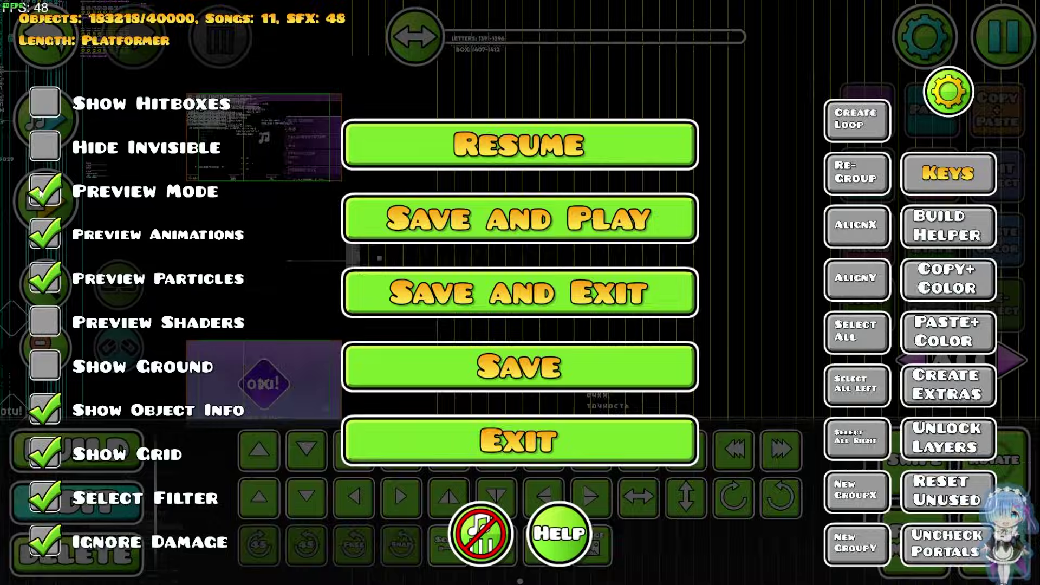
click(379, 149)
drag(368, 138, 680, 222)
scroll(680, 217, up, 5)
drag(391, 66, 229, 215)
key(Escape)
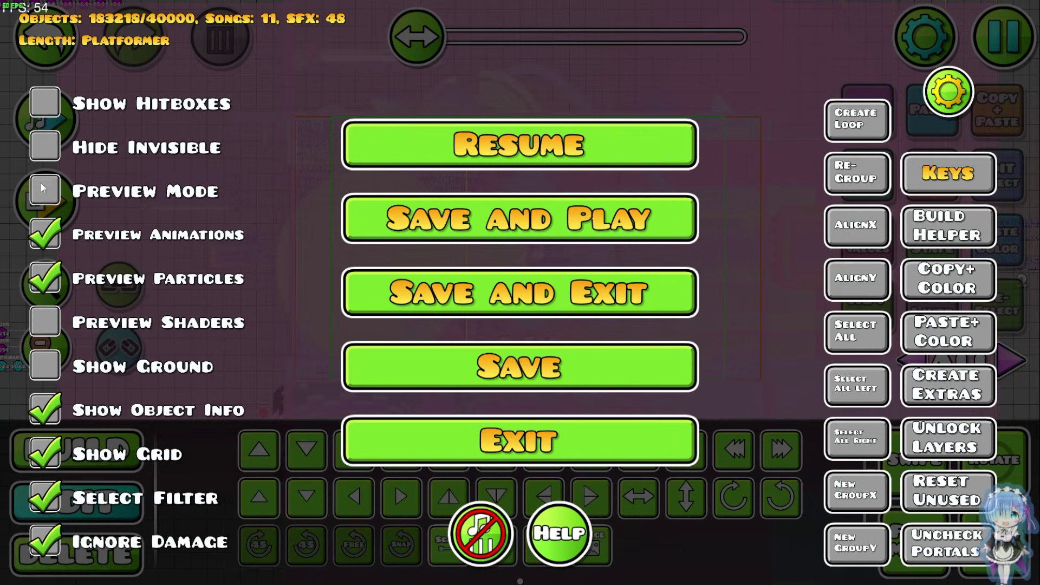
click(607, 131)
Swipe-select the objects in the song selection menu area to inspect the selection, then deselect them.
drag(649, 410, 674, 51)
drag(677, 274, 681, 100)
scroll(688, 124, down, 5)
drag(695, 141, 900, 423)
click(911, 458)
drag(558, 156, 799, 330)
click(942, 460)
drag(625, 294, 615, 472)
drag(745, 329, 346, 118)
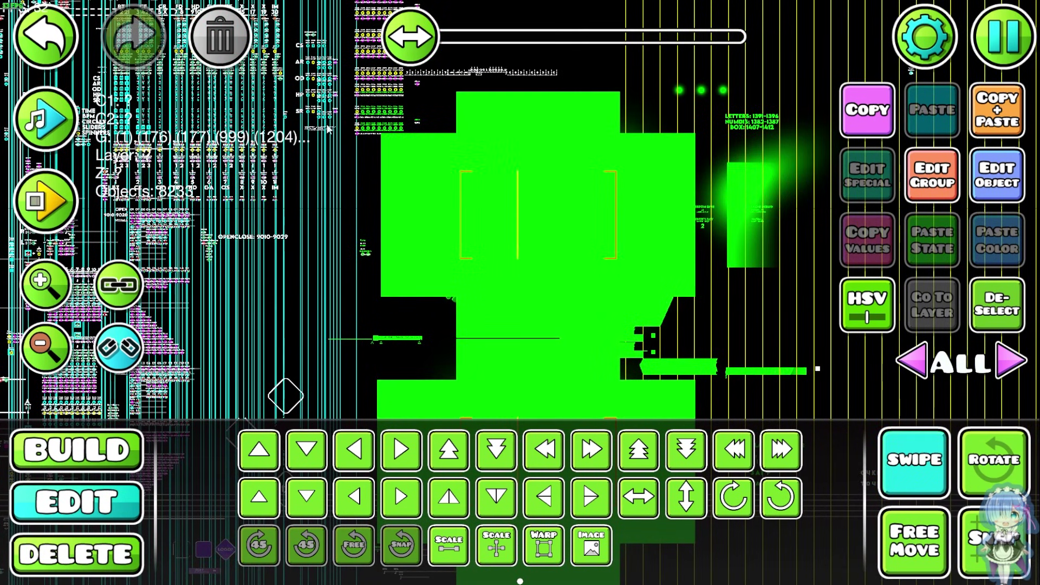
click(991, 316)
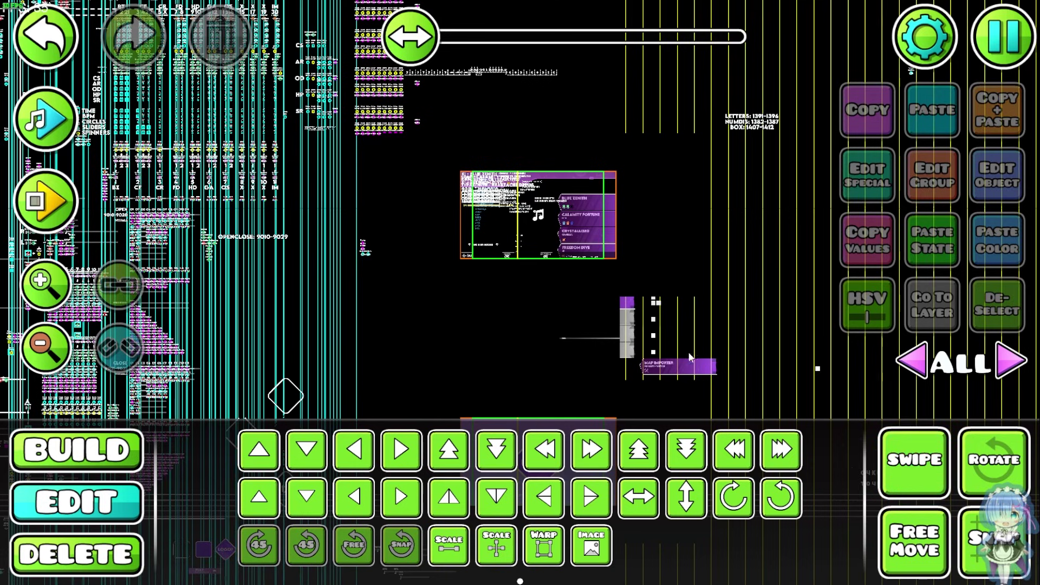
Look at the otu! start screen, then open the level's Object Summary and read through the object counts.
drag(691, 325, 669, 143)
drag(627, 355, 657, 194)
scroll(640, 196, up, 2)
drag(662, 94, 605, 296)
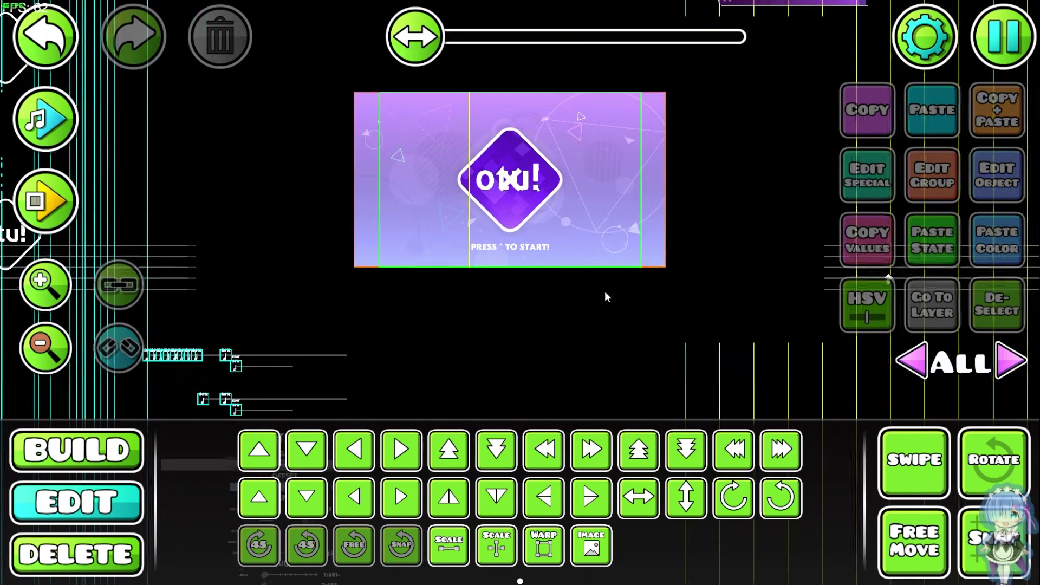
click(925, 49)
click(181, 503)
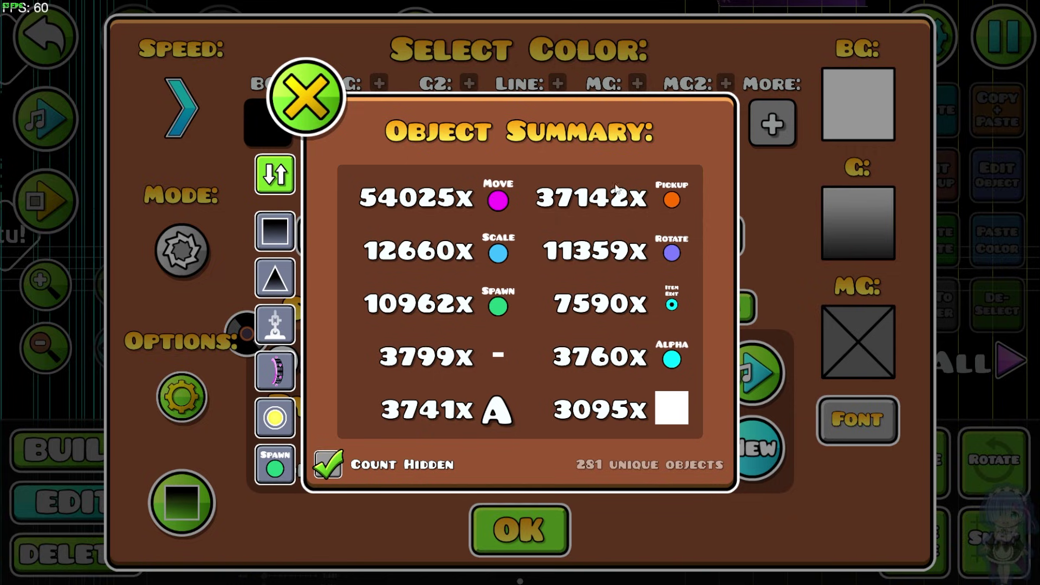
scroll(522, 304, down, 5)
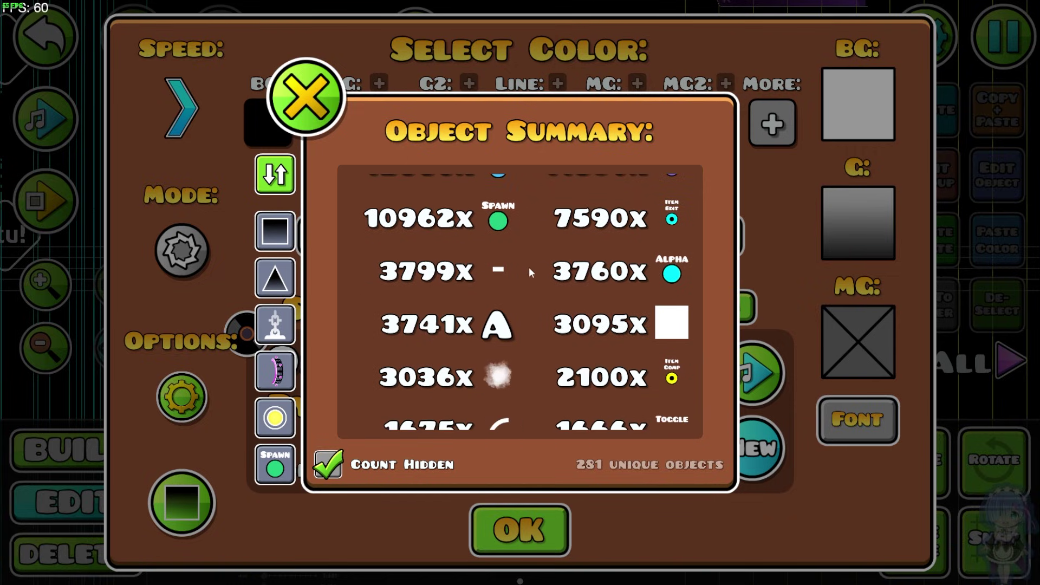
scroll(541, 263, down, 1)
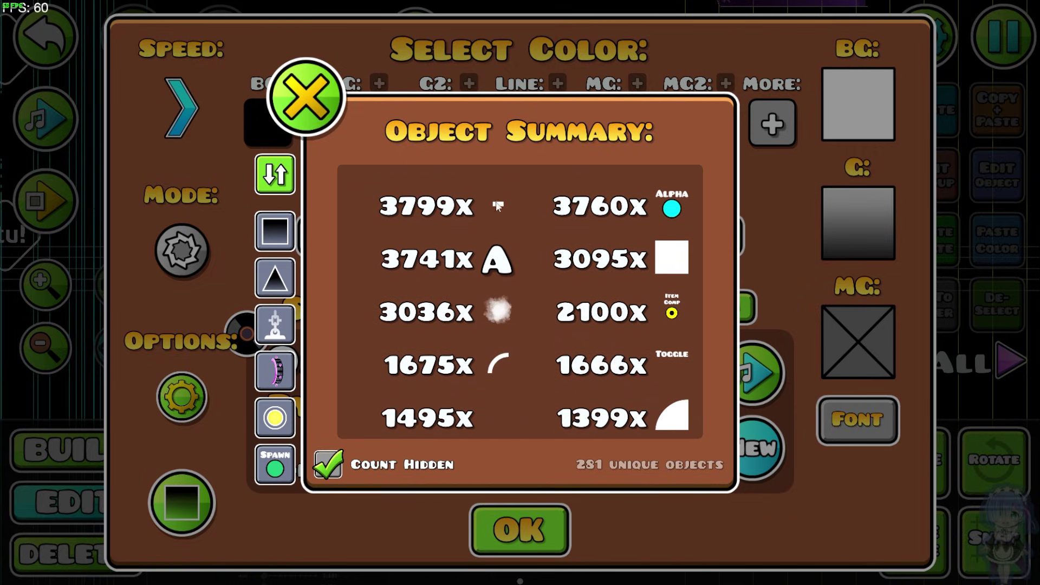
Read through the remaining entries of the Object Summary, compare them with the most-used objects, and close it.
scroll(541, 248, down, 1)
scroll(652, 241, down, 3)
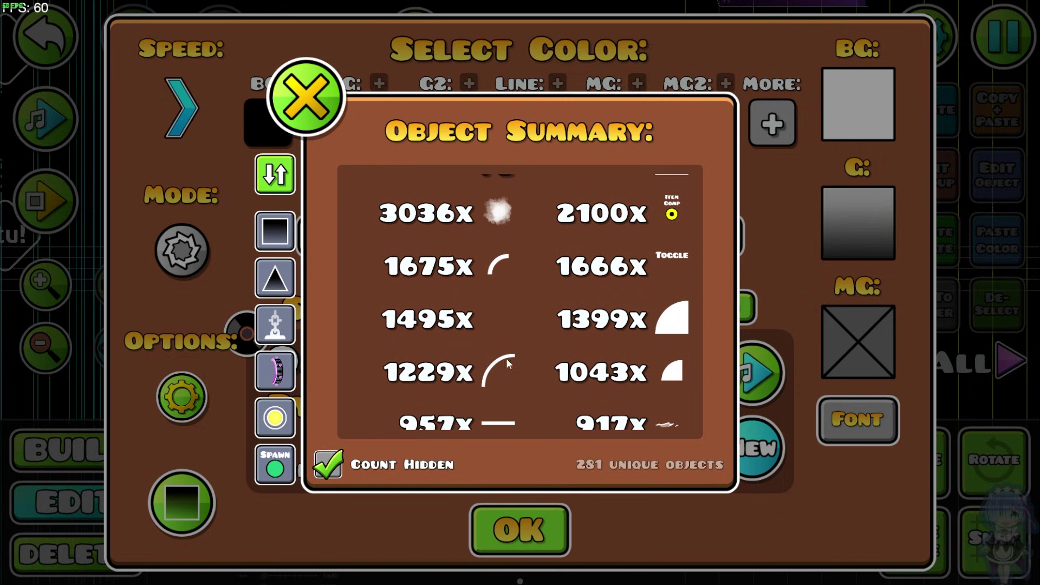
scroll(504, 336, up, 3)
scroll(522, 316, down, 9)
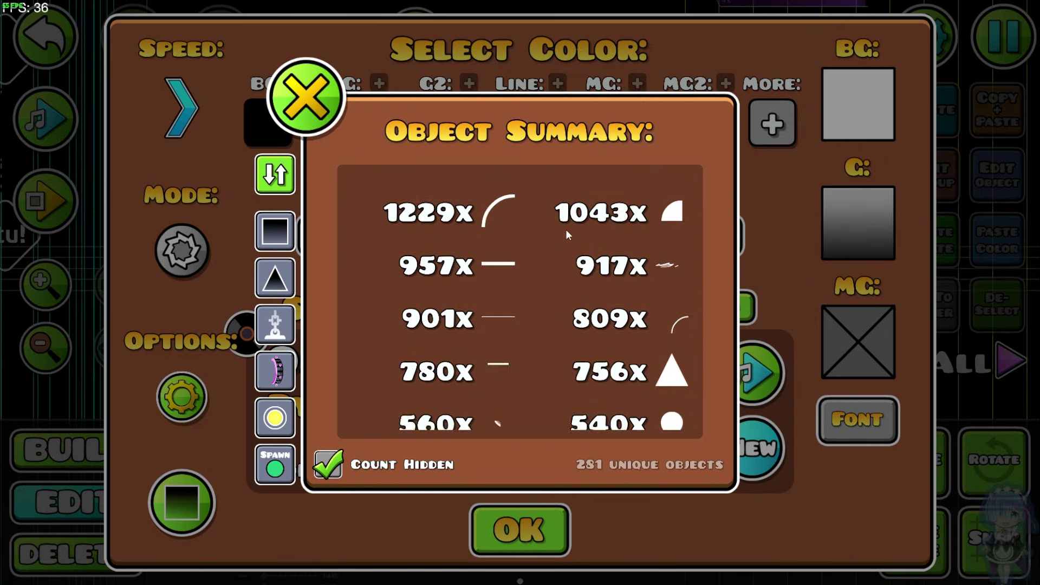
scroll(567, 238, down, 6)
scroll(557, 197, up, 12)
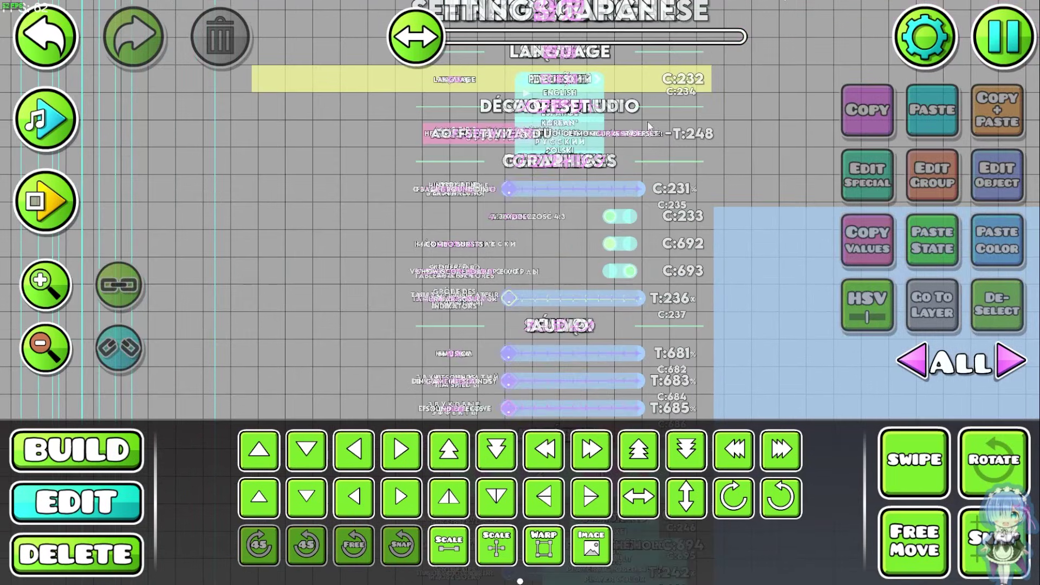
Step through the editor layers over the settings menu to examine its overlapping language versions one by one.
drag(649, 123, 650, 239)
drag(645, 159, 645, 173)
key(Right)
key(Right)
key(Right)
key(Right)
key(Right)
key(Right)
key(Right)
key(Right)
key(Right)
key(Right)
key(Right)
key(Right)
key(Right)
key(Right)
key(Right)
key(Right)
key(Right)
key(Right)
key(Right)
key(Right)
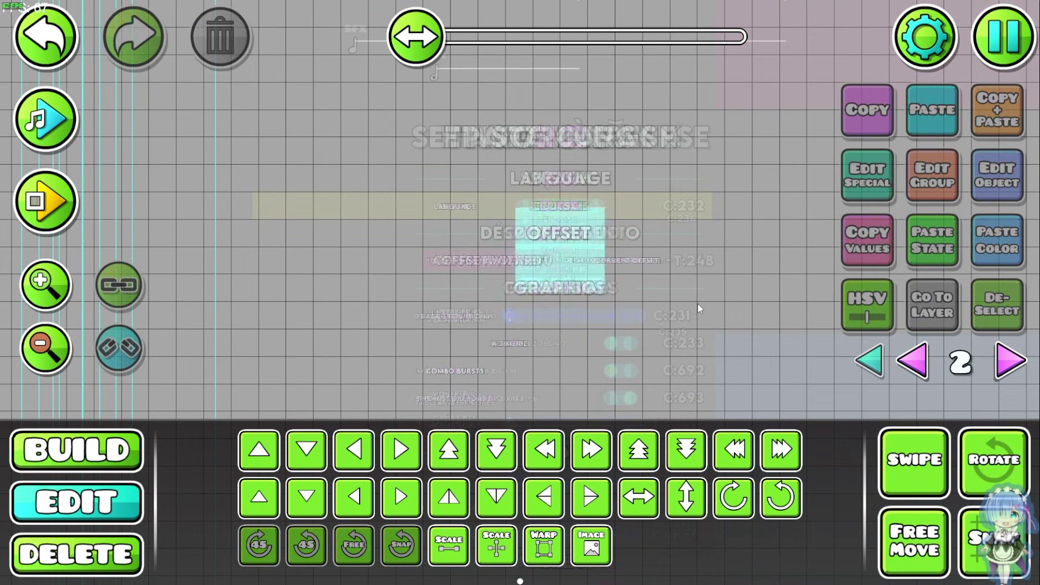
key(Right)
key(Right)
key(Right)
key(Right)
key(Right)
key(Right)
key(Right)
key(Right)
key(Right)
key(Right)
key(Right)
key(Right)
Isolate editor layers 44 to 48 to compare the French, German and English settings text, and show all layers again.
key(Left)
key(Left)
key(Left)
key(Left)
scroll(691, 191, up, 2)
key(Right)
drag(717, 183, 686, 212)
key(Right)
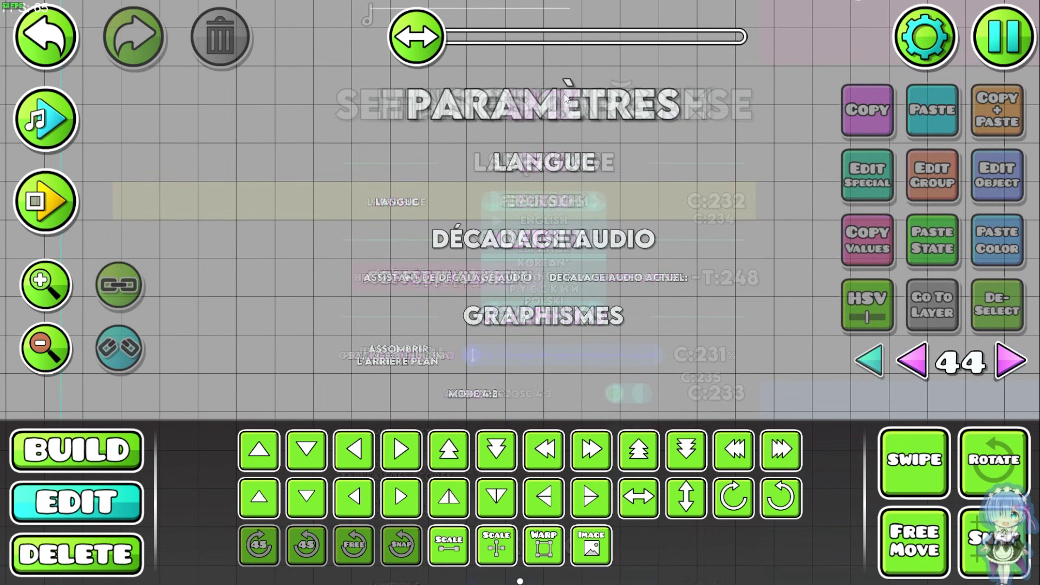
key(Right)
key(Right)
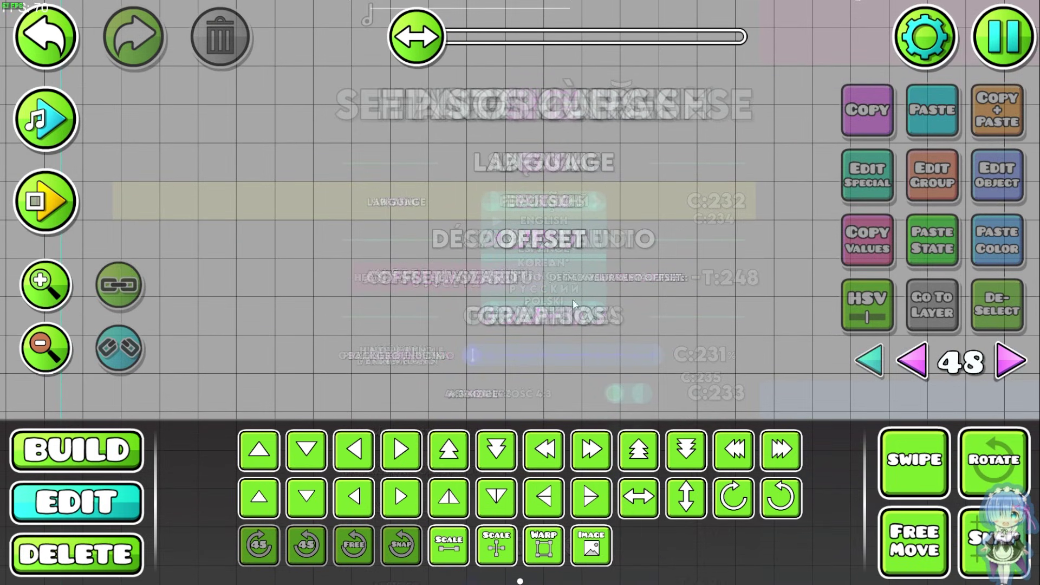
key(Left)
key(Left)
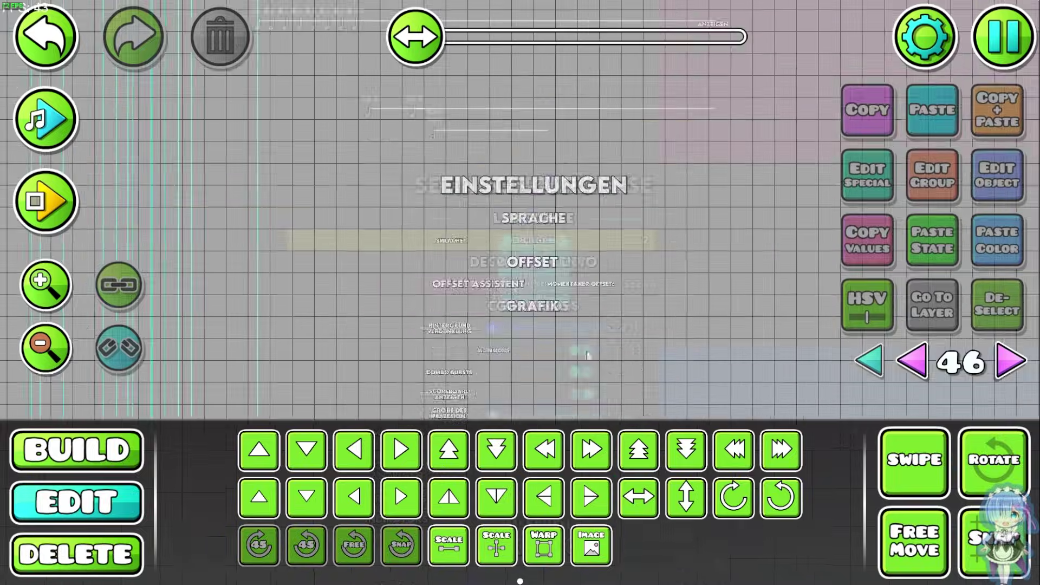
drag(704, 177, 627, 94)
click(870, 361)
Examine the overlapping menu artwork around the song selection and Deselect All objects.
scroll(609, 321, down, 2)
drag(616, 244, 657, 85)
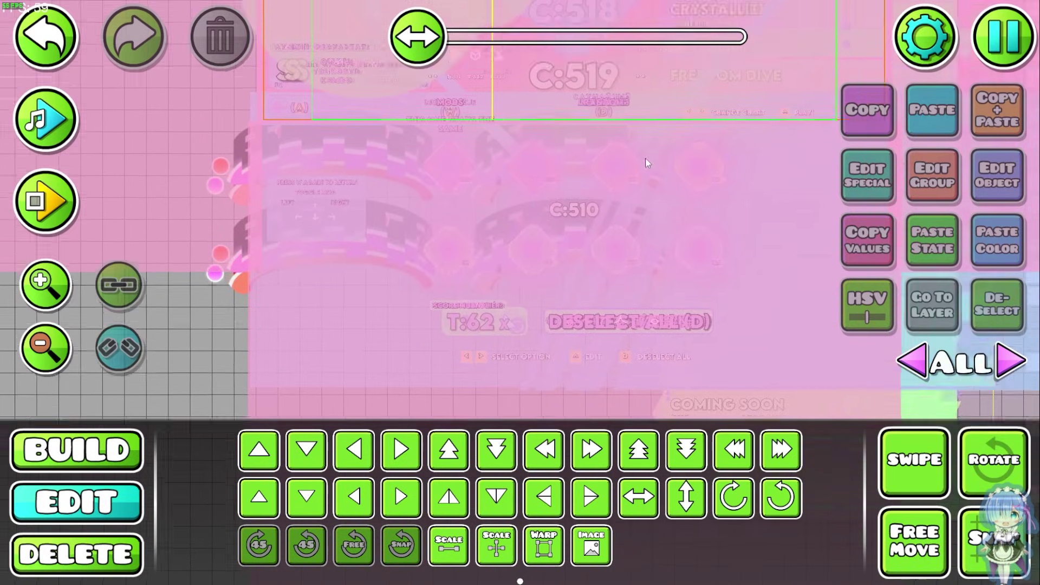
drag(559, 179, 550, 252)
drag(560, 153, 538, 372)
drag(552, 214, 365, 147)
scroll(460, 243, down, 1)
drag(502, 232, 555, 218)
drag(584, 271, 380, 65)
drag(677, 406, 835, 541)
drag(411, 70, 599, 266)
drag(603, 309, 540, 227)
Step through the editor layers over the overlapping menus to inspect them separately, and return to showing all layers.
key(Right)
key(Right)
key(Right)
key(Right)
key(Right)
key(Right)
key(Right)
drag(599, 263, 636, 312)
key(Right)
key(Right)
key(Right)
key(Right)
key(Right)
key(Right)
key(Right)
key(Right)
key(Right)
key(Right)
key(Left)
key(Right)
key(Right)
key(Right)
key(Right)
key(Right)
key(Right)
key(Right)
key(Right)
key(Right)
key(Right)
key(Right)
key(Right)
key(Right)
key(Right)
key(Left)
key(Left)
key(Left)
key(Left)
click(874, 361)
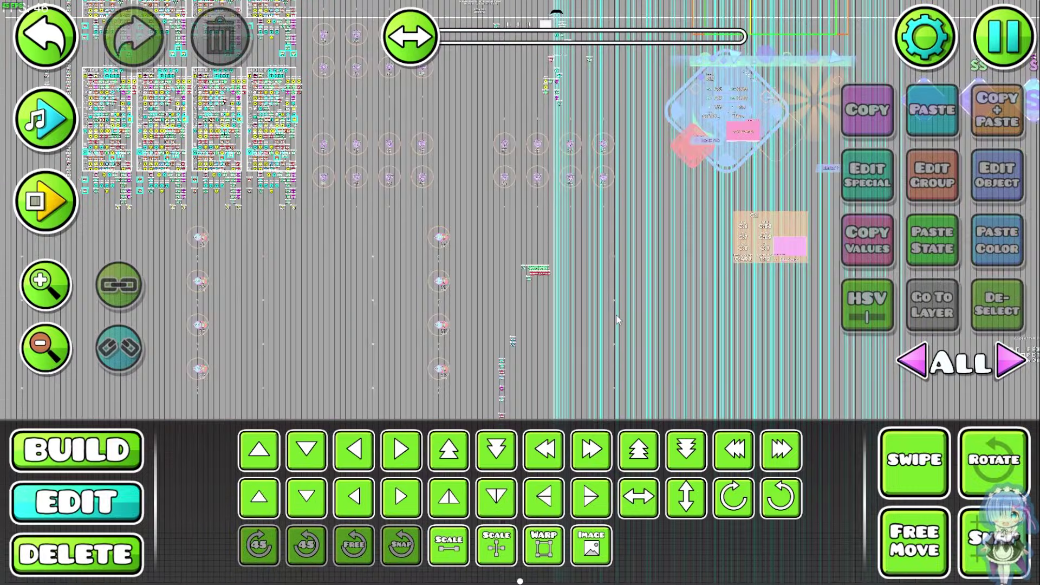
Examine the columns of circle objects below the slider trigger blocks before the start of the level.
scroll(455, 233, down, 3)
scroll(423, 283, up, 4)
drag(423, 284, 732, 237)
drag(496, 265, 688, 239)
drag(813, 65, 798, 277)
drag(771, 137, 469, 402)
drag(688, 271, 756, 81)
drag(510, 404, 650, 105)
drag(606, 183, 606, 243)
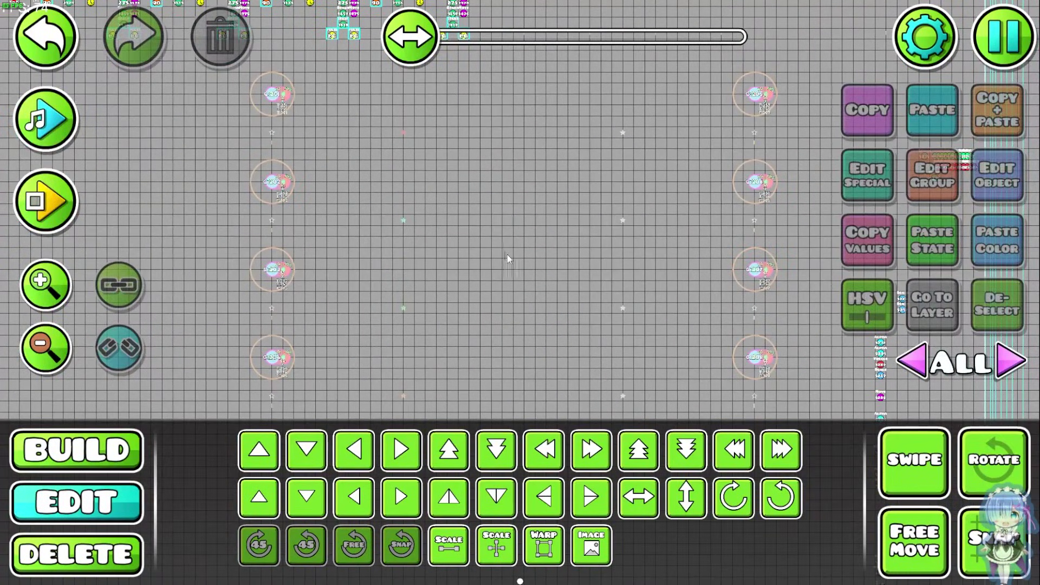
drag(628, 100, 480, 337)
drag(420, 296, 477, 262)
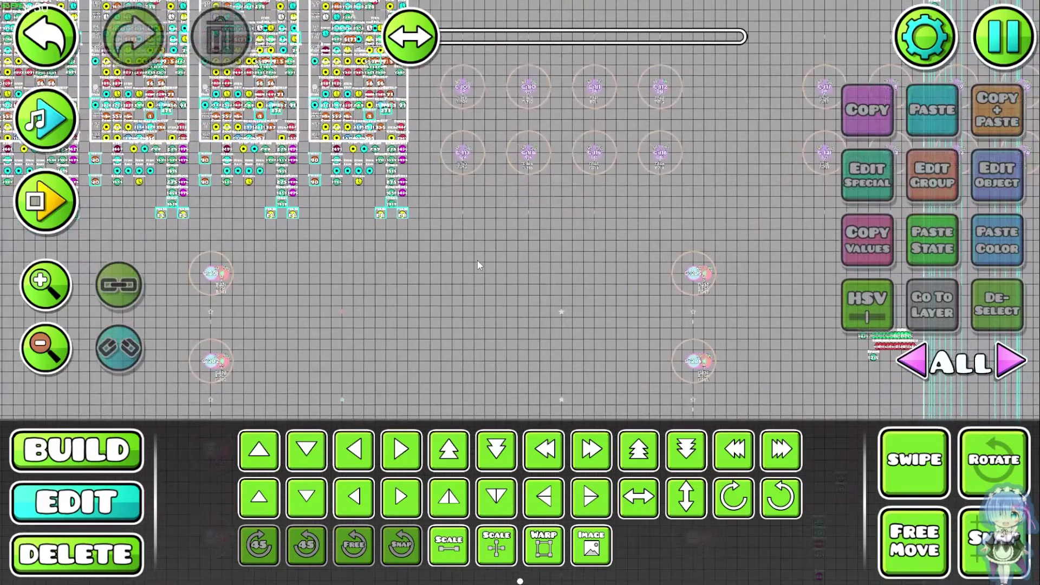
Inspect the rows of purple circle objects beside the Slider 7 and Slider 8 trigger blocks.
scroll(542, 260, up, 5)
scroll(542, 260, right, 4)
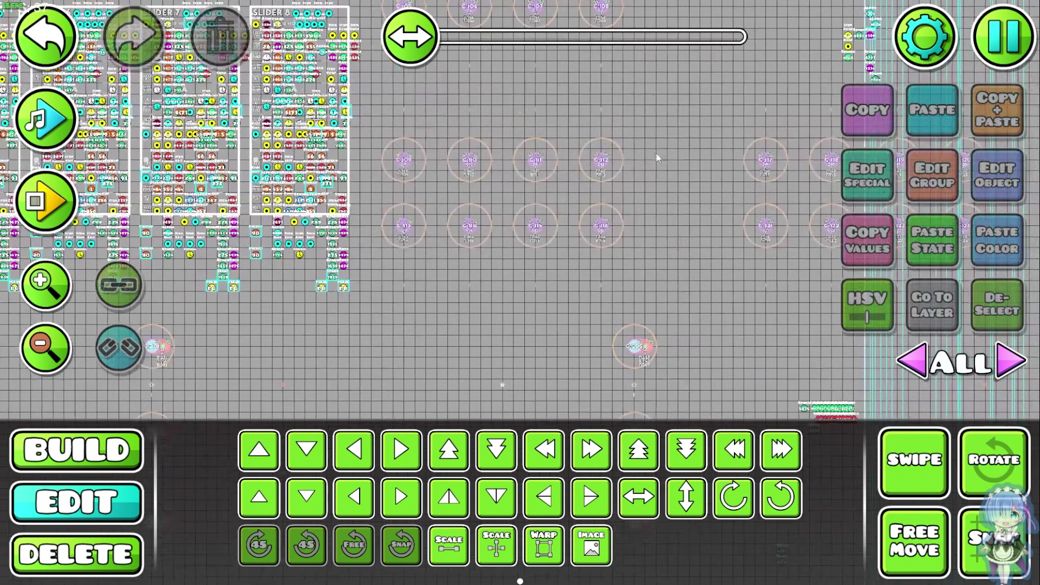
drag(601, 253, 371, 308)
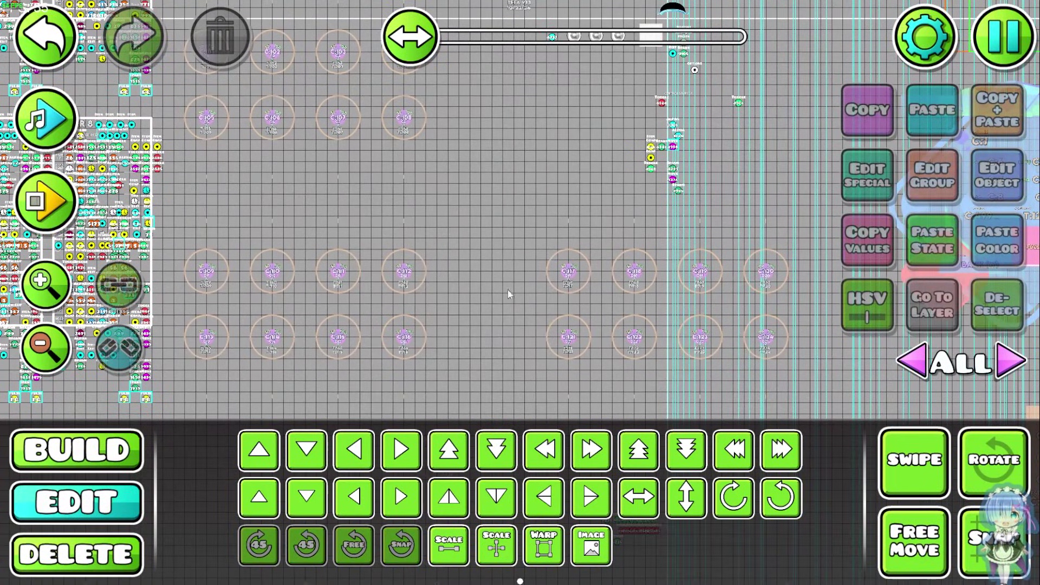
drag(453, 234, 303, 312)
drag(563, 269, 676, 219)
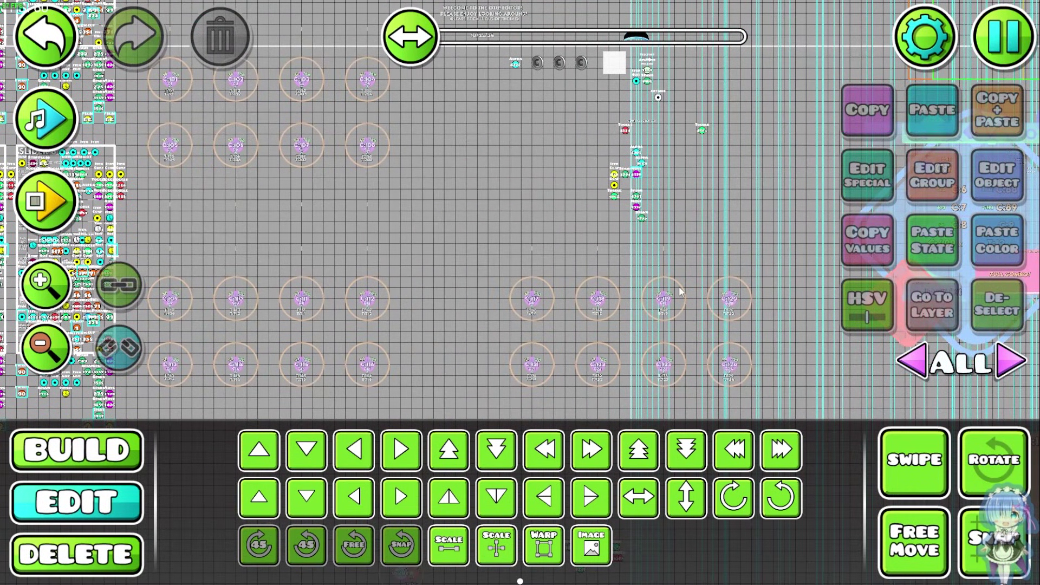
scroll(657, 300, left, 2)
scroll(657, 299, left, 2)
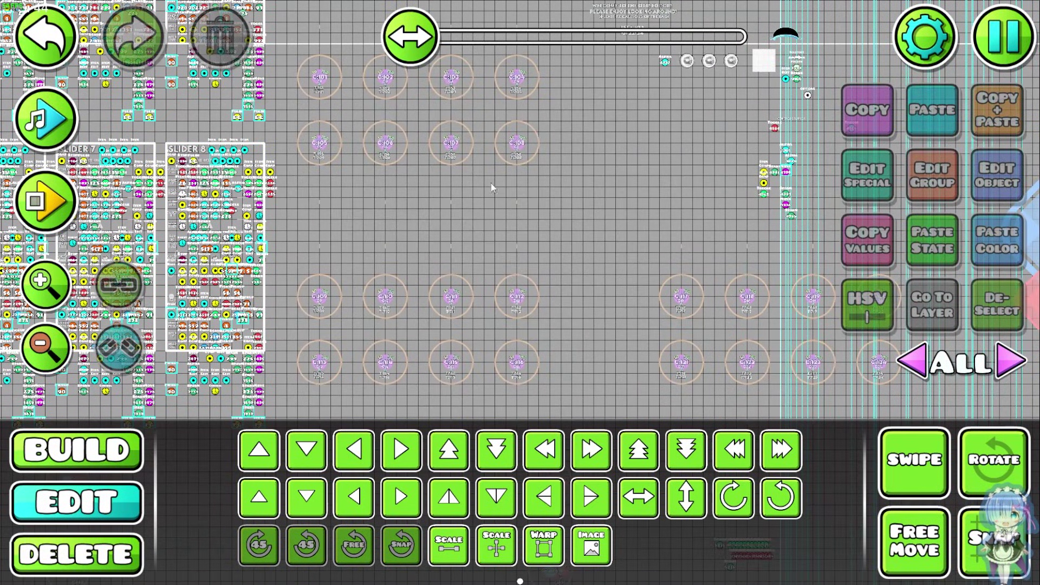
drag(564, 265, 530, 264)
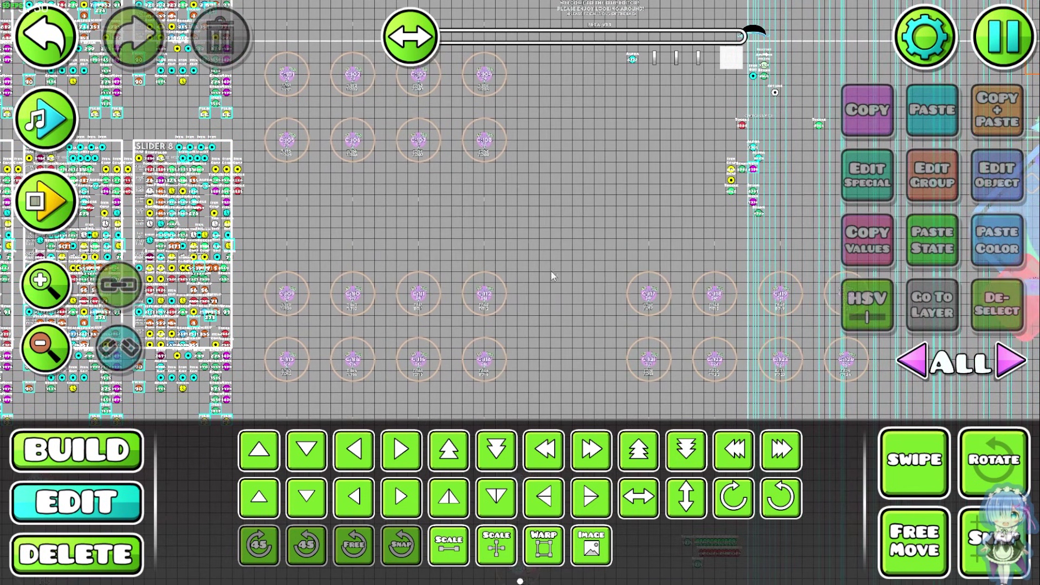
drag(596, 257, 615, 238)
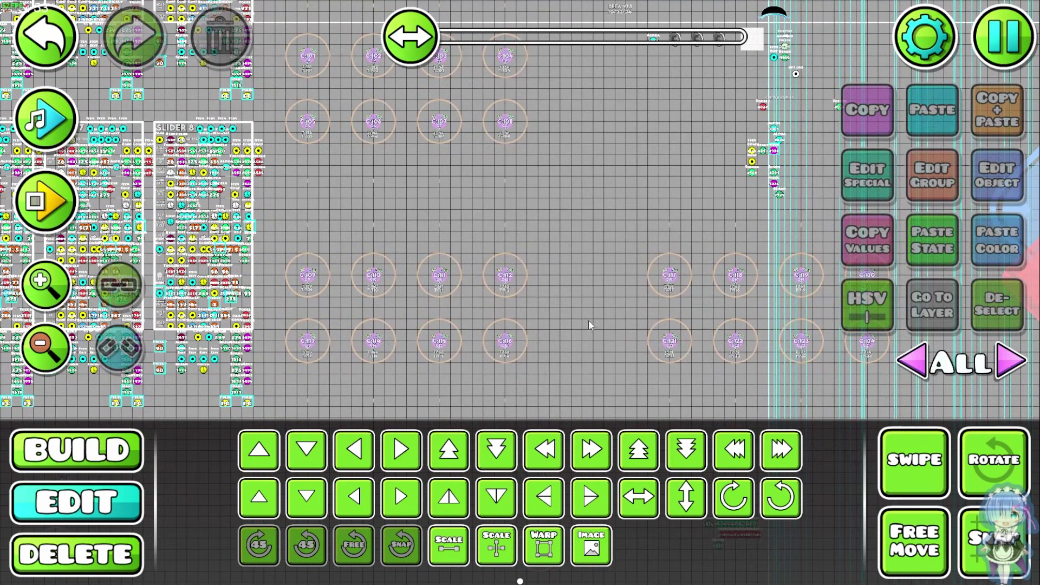
scroll(587, 320, down, 2)
scroll(588, 320, left, 1)
drag(477, 392, 668, 80)
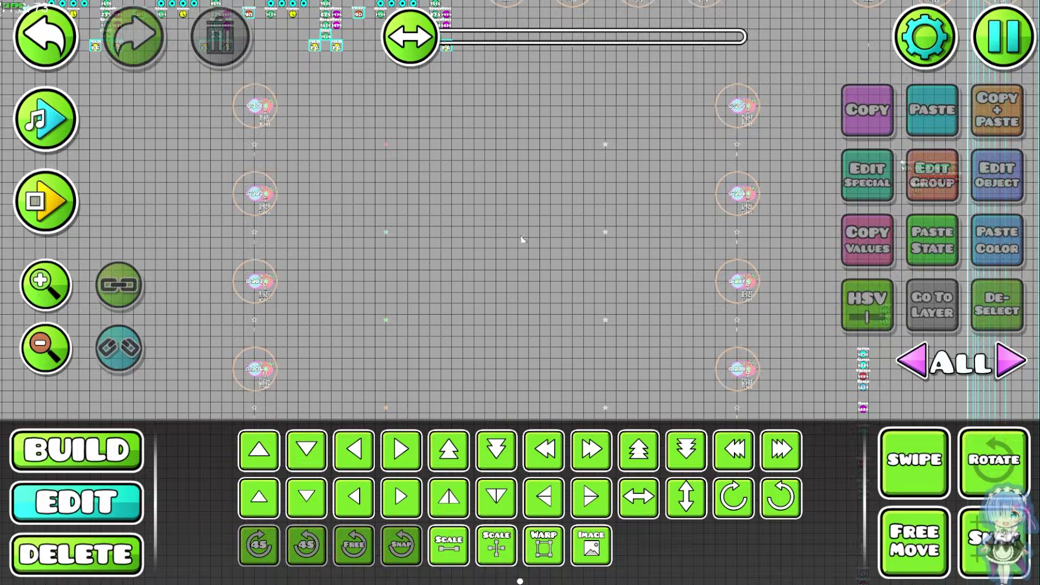
Place one star decoration on either side of the C:203 circle as a demonstration, and deselect them.
scroll(589, 240, left, 2)
scroll(578, 274, up, 1)
scroll(570, 248, down, 1)
scroll(570, 247, right, 1)
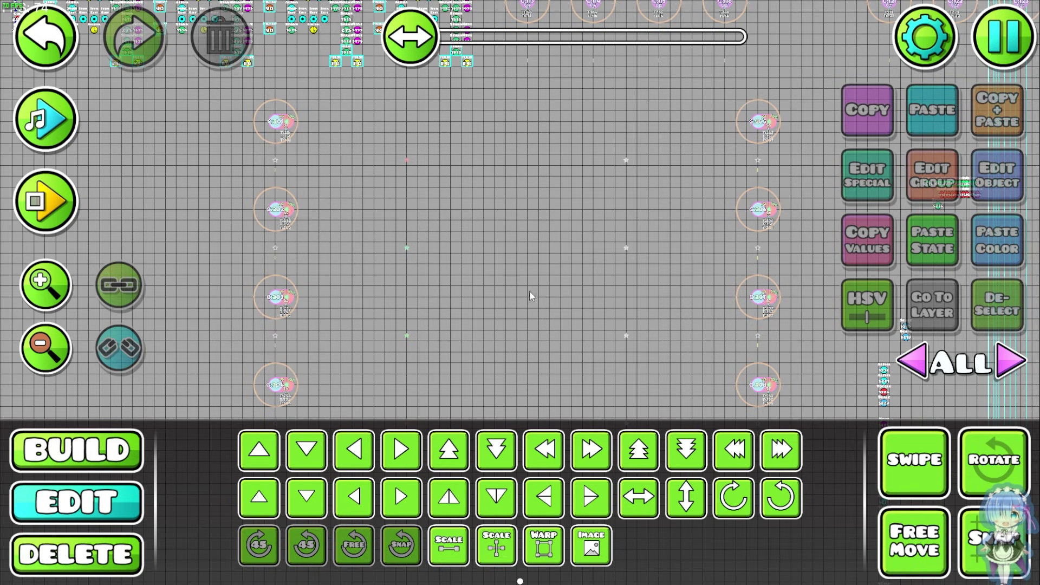
scroll(564, 233, up, 3)
scroll(523, 246, up, 2)
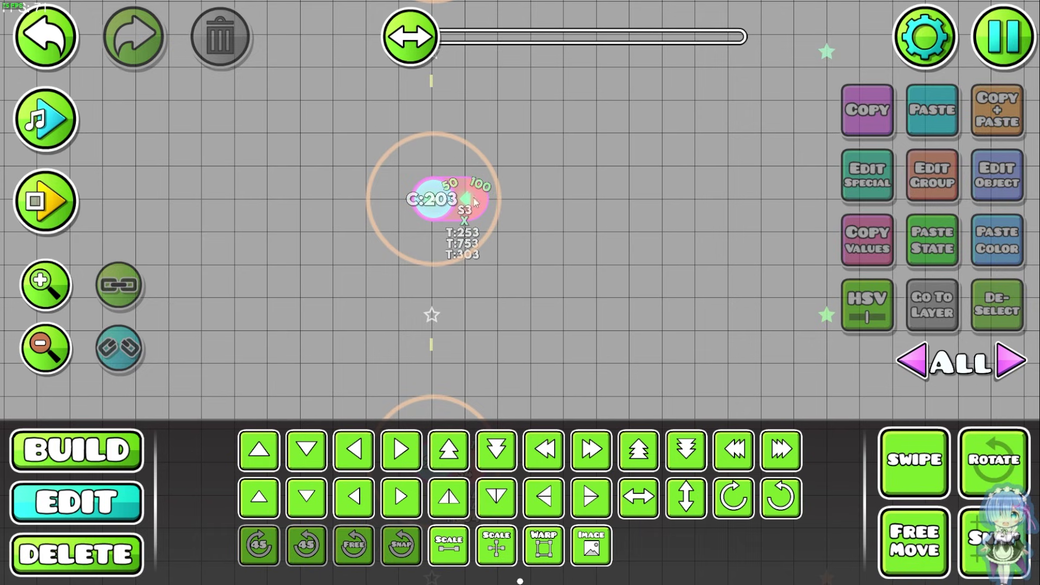
drag(616, 222, 681, 279)
key(1)
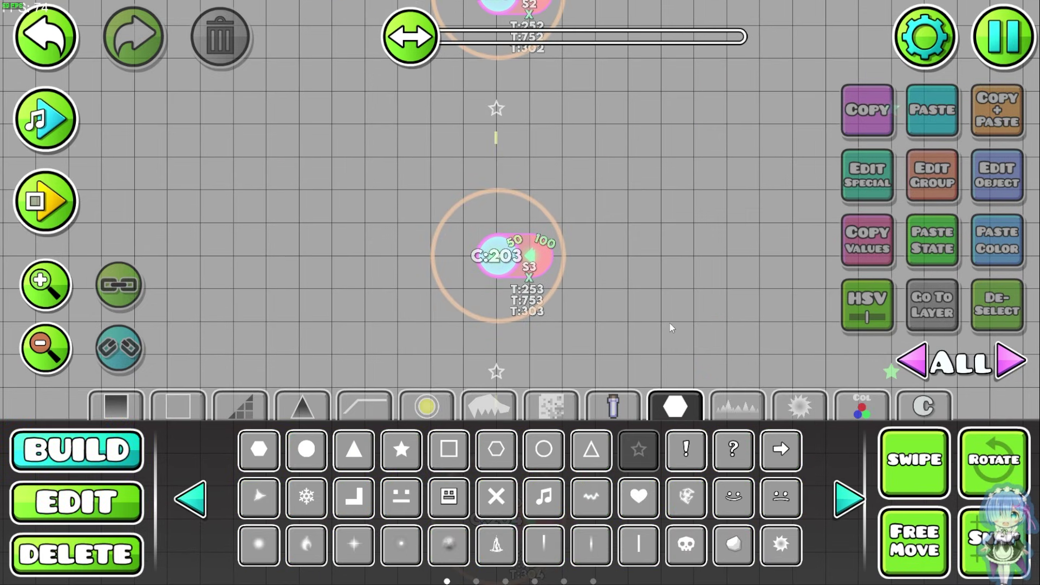
click(715, 277)
click(283, 274)
click(997, 307)
click(103, 504)
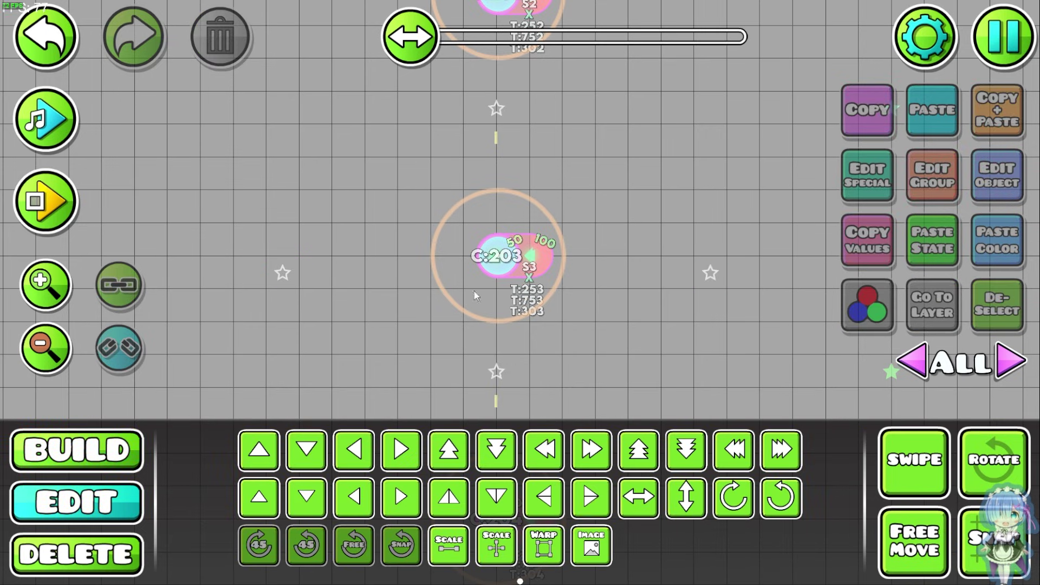
Place a solid circle decoration on the C:203 object, centre it there and set its layer to T4.
click(117, 445)
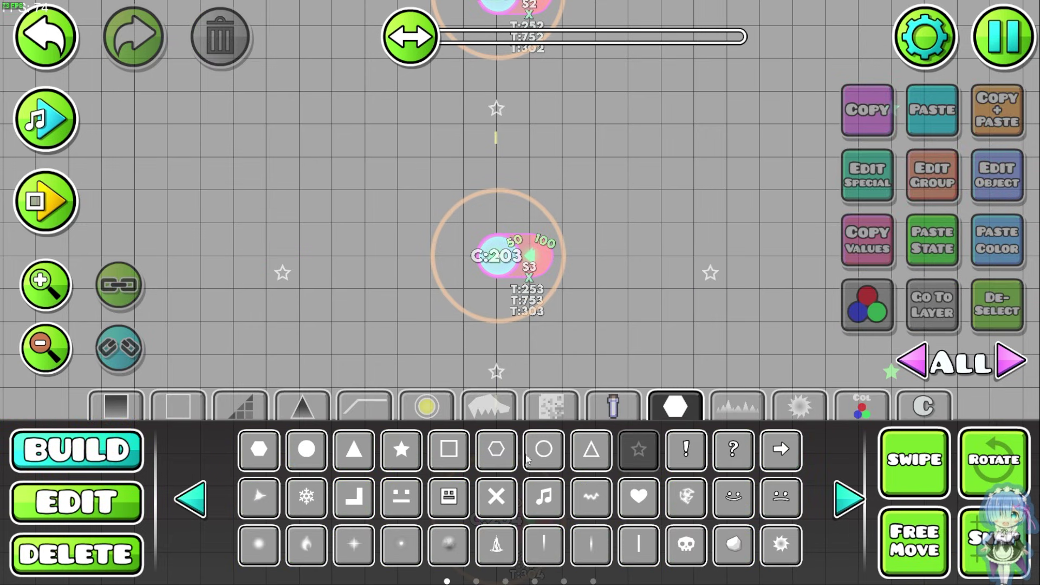
click(561, 455)
click(307, 449)
click(495, 261)
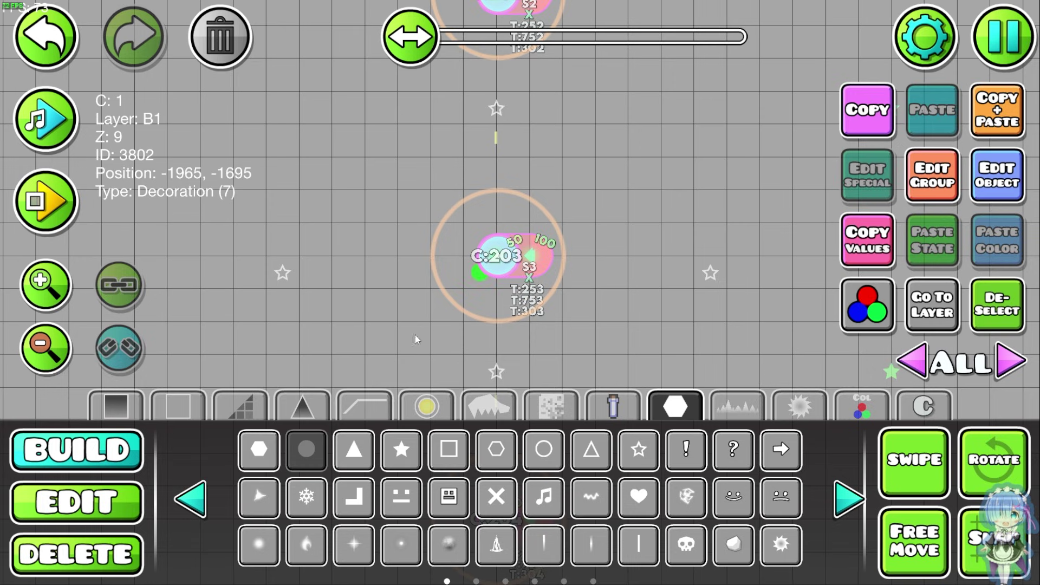
key(2)
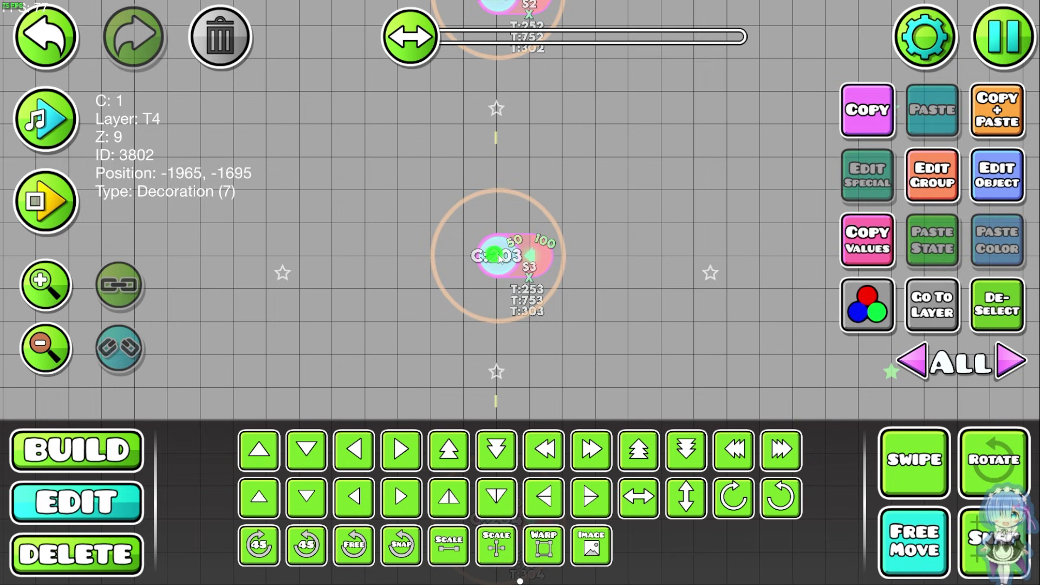
Delete the demonstration circle and the two stars around the C:203 object, and return to editing.
click(125, 547)
key(2)
key(3)
click(89, 456)
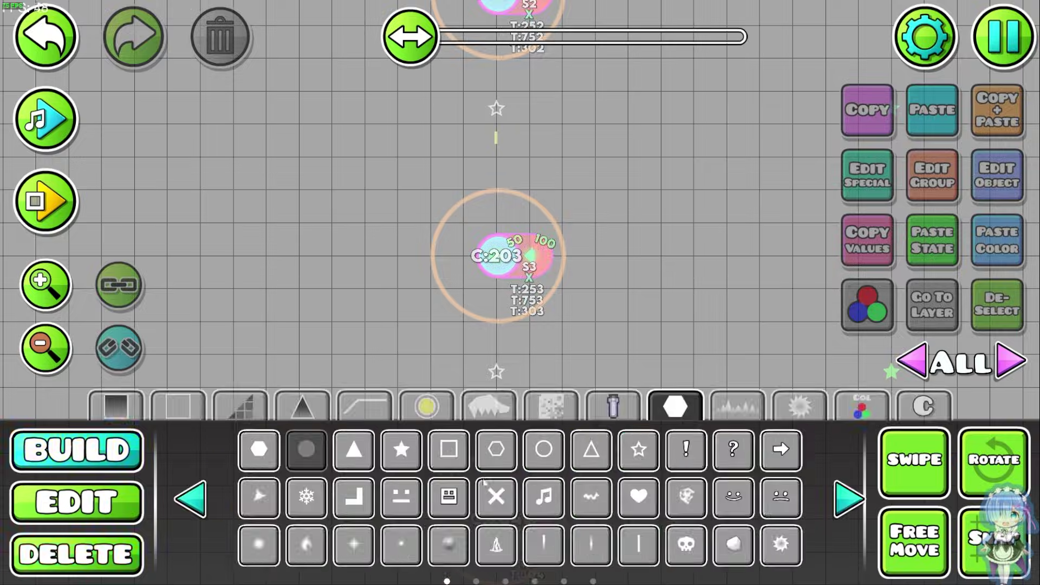
click(110, 512)
Examine the trigger layout inside the Slider 5, Slider 6 and Slider 7 blocks.
scroll(596, 305, down, 3)
scroll(597, 305, up, 5)
drag(596, 305, 639, 417)
scroll(639, 417, up, 4)
scroll(639, 417, down, 4)
scroll(521, 217, up, 5)
scroll(571, 285, down, 3)
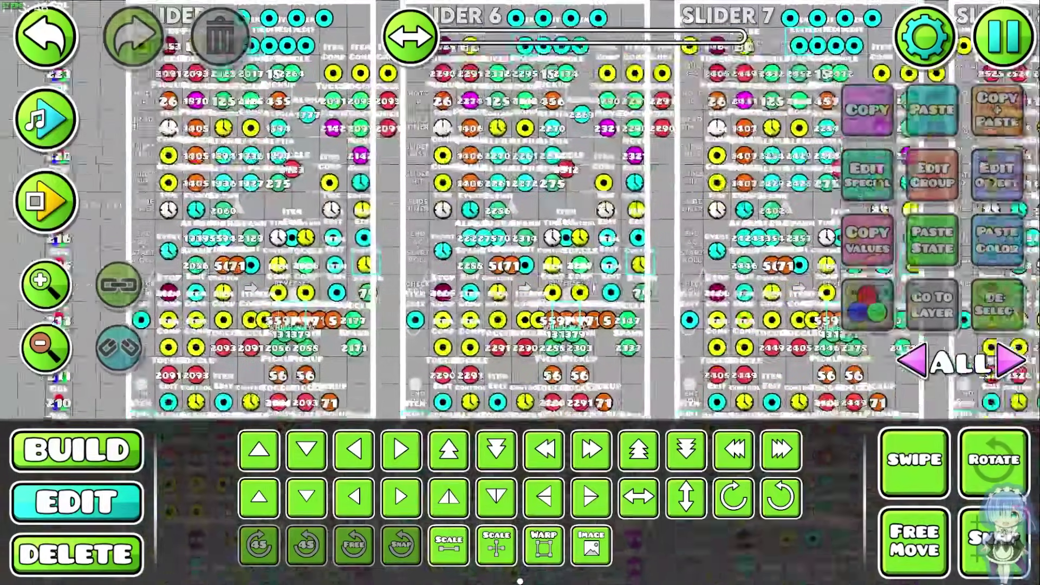
scroll(616, 297, up, 3)
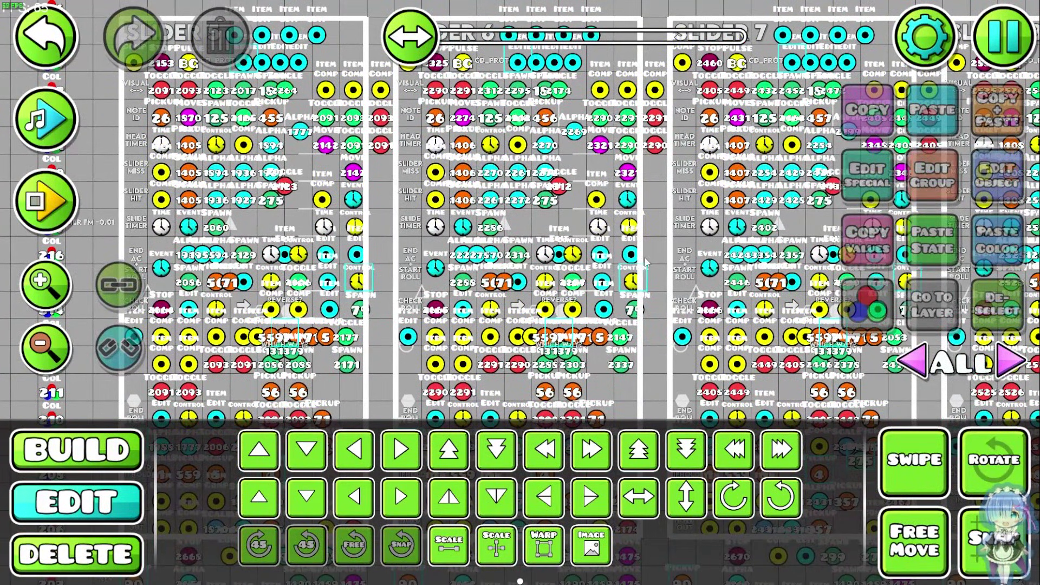
scroll(616, 293, up, 2)
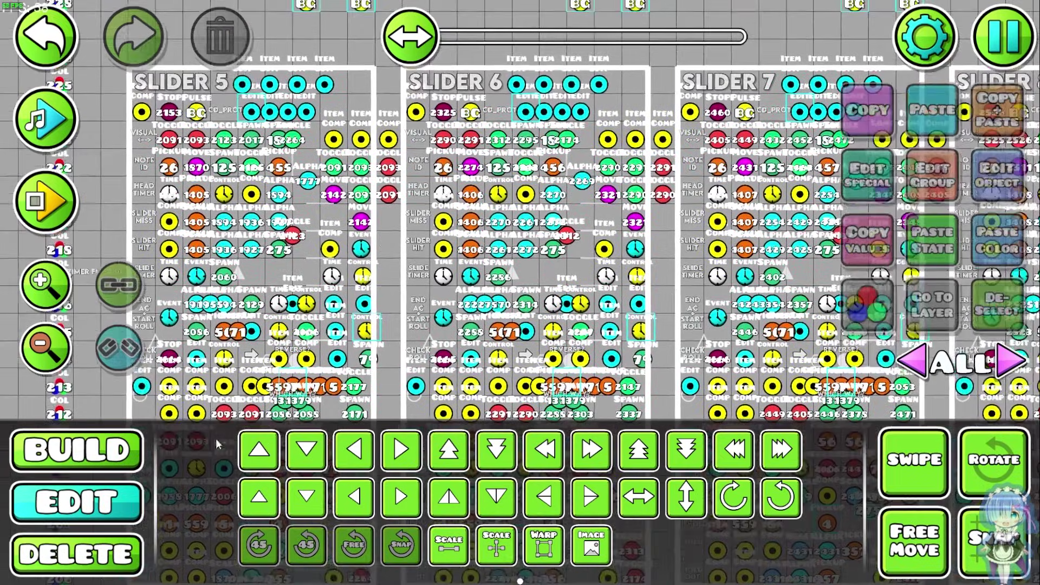
Examine the slide timer and end rows of triggers in the Slider 6 block, briefly selecting one of its timing triggers.
click(89, 506)
drag(584, 277, 563, 298)
drag(565, 237, 616, 178)
scroll(615, 178, up, 2)
click(566, 307)
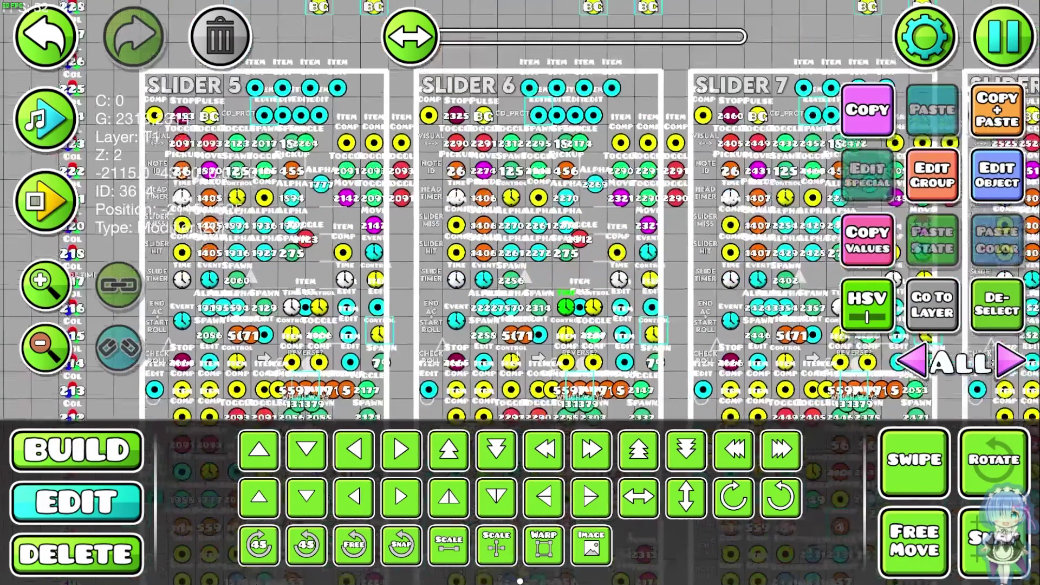
click(457, 279)
click(457, 279)
drag(435, 376, 402, 278)
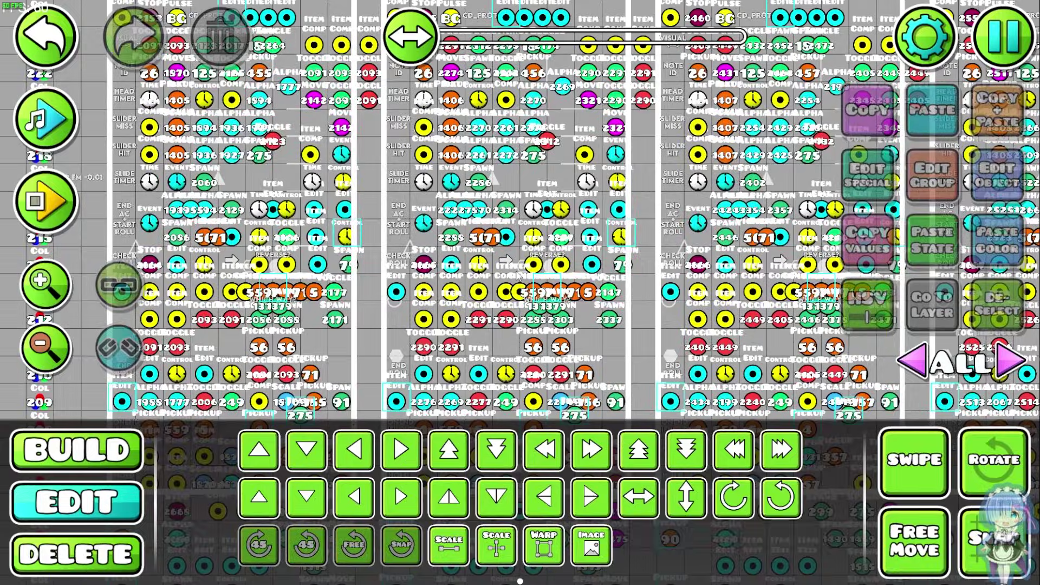
Survey the full stack of Slider 1 to Slider 8 blocks and the note circles beside them.
drag(589, 336, 653, 182)
scroll(653, 182, down, 1)
scroll(569, 292, down, 1)
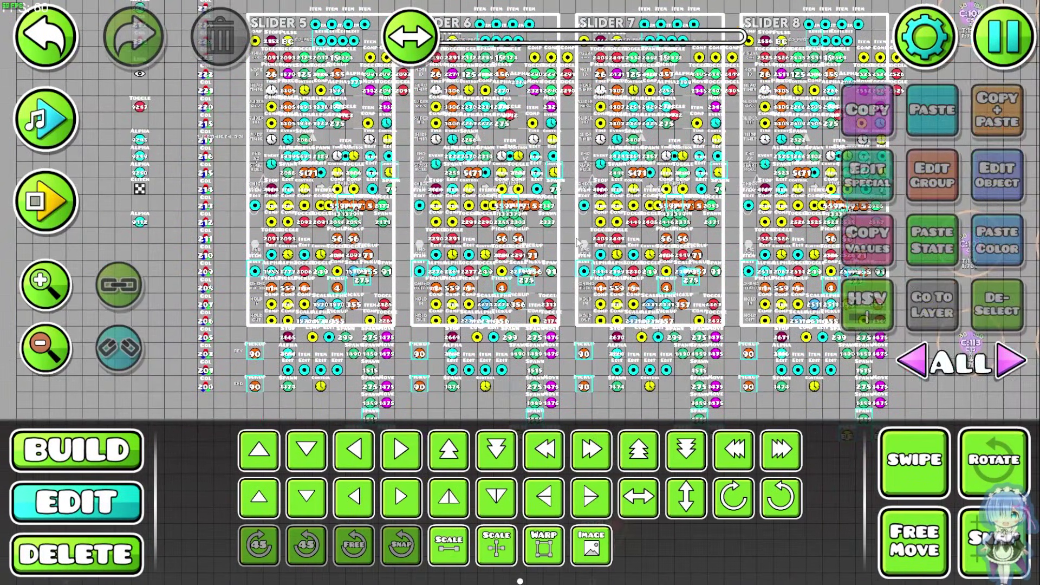
drag(712, 207, 712, 289)
scroll(712, 290, down, 3)
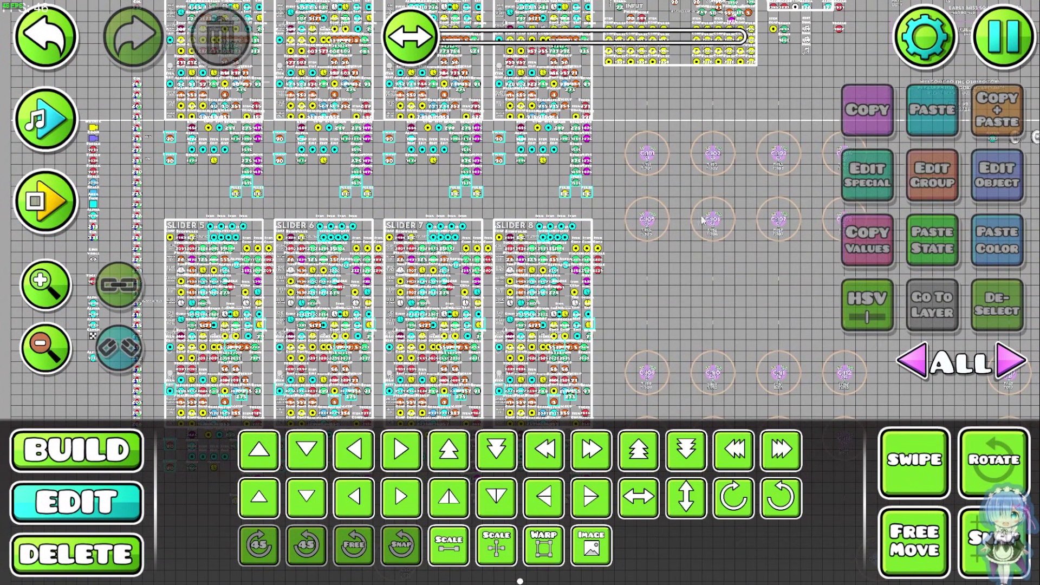
scroll(629, 306, up, 1)
scroll(661, 210, down, 4)
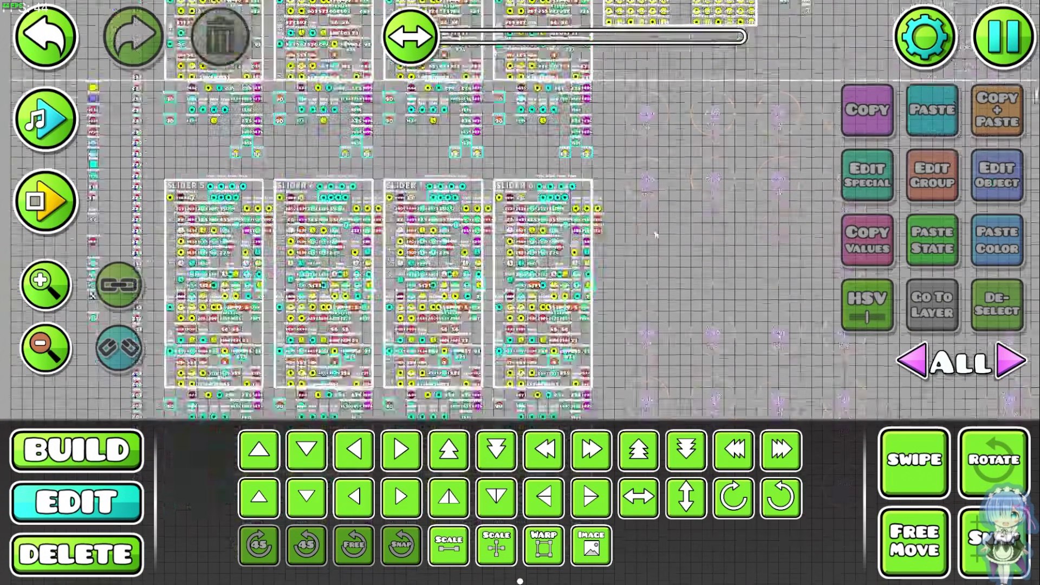
scroll(662, 213, down, 3)
scroll(662, 212, up, 14)
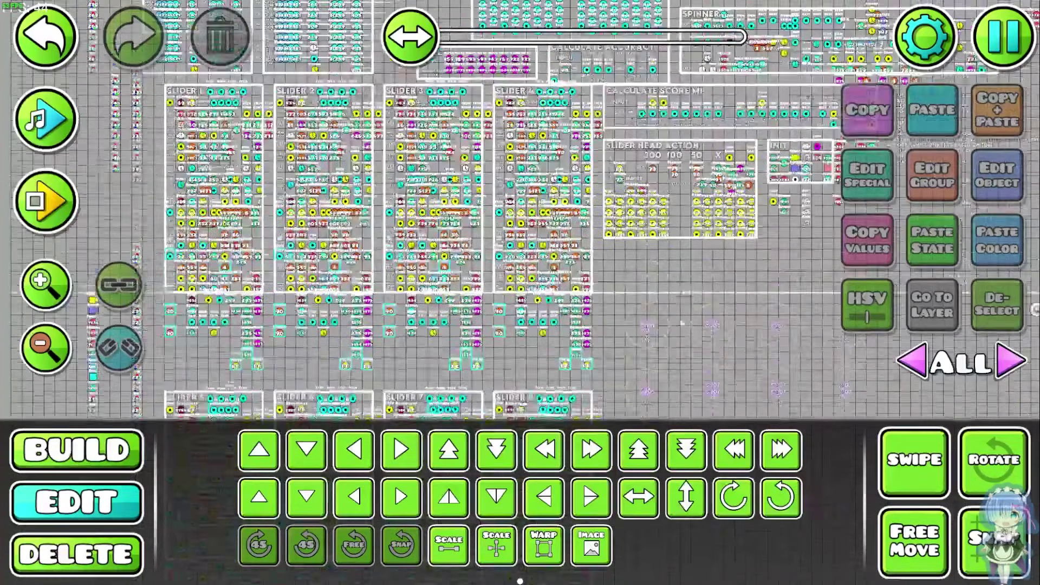
Examine the formulas and trigger chains in the Calculate Score MP and Calculate Accuracy blocks.
scroll(334, 199, up, 4)
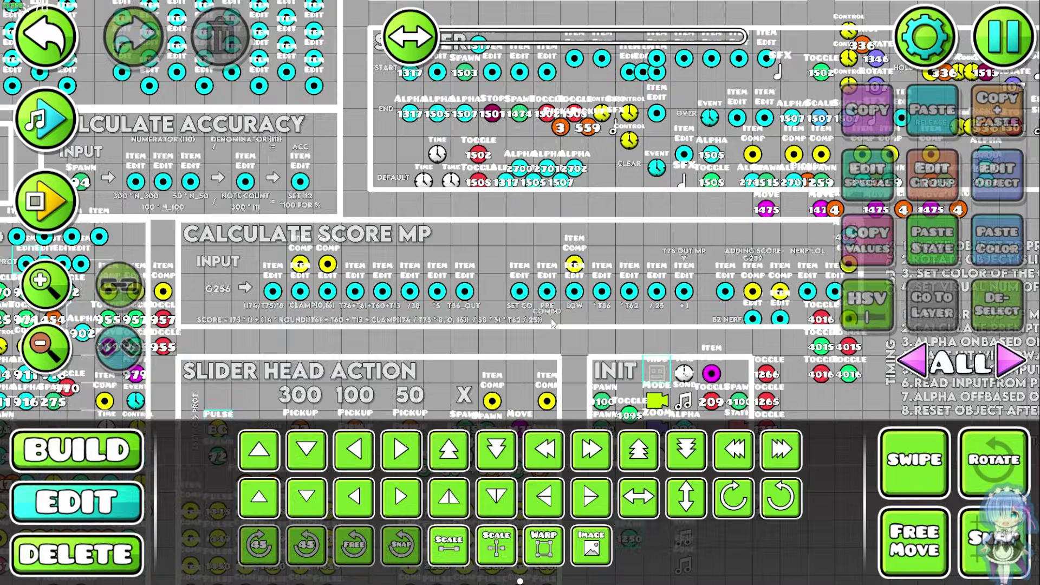
scroll(553, 323, down, 1)
scroll(587, 320, down, 1)
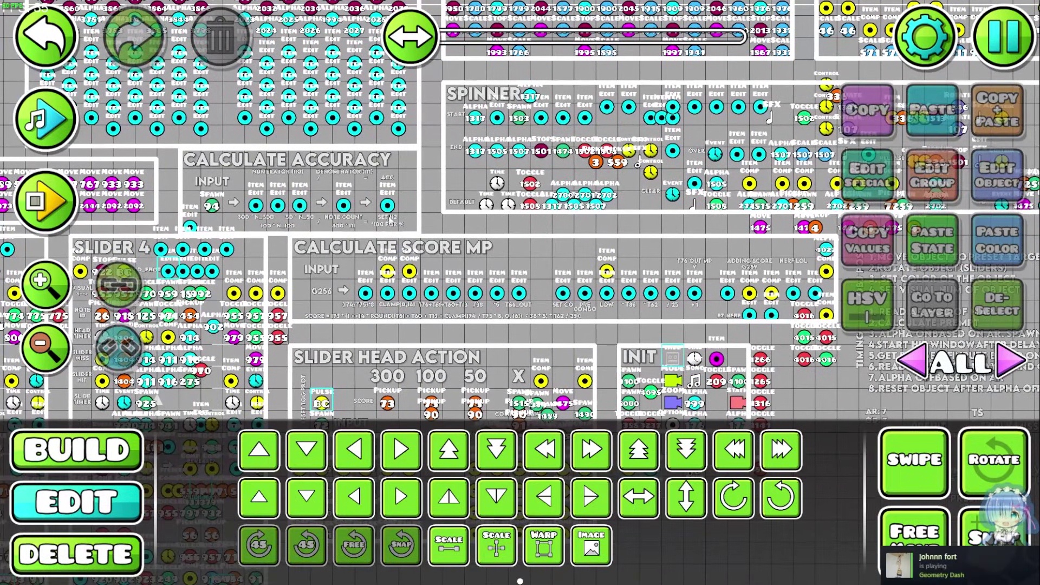
drag(428, 272, 523, 278)
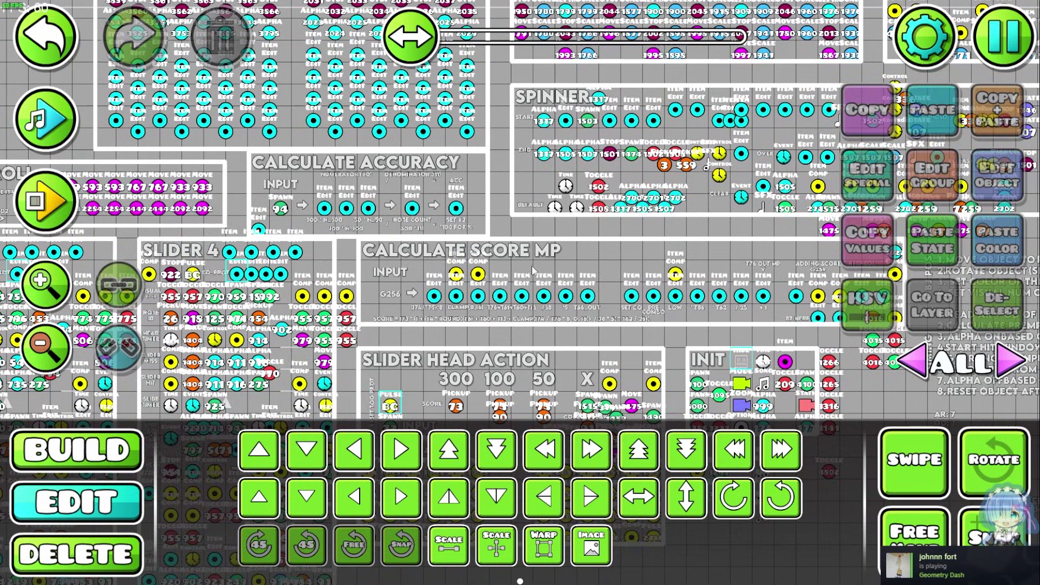
scroll(529, 270, up, 3)
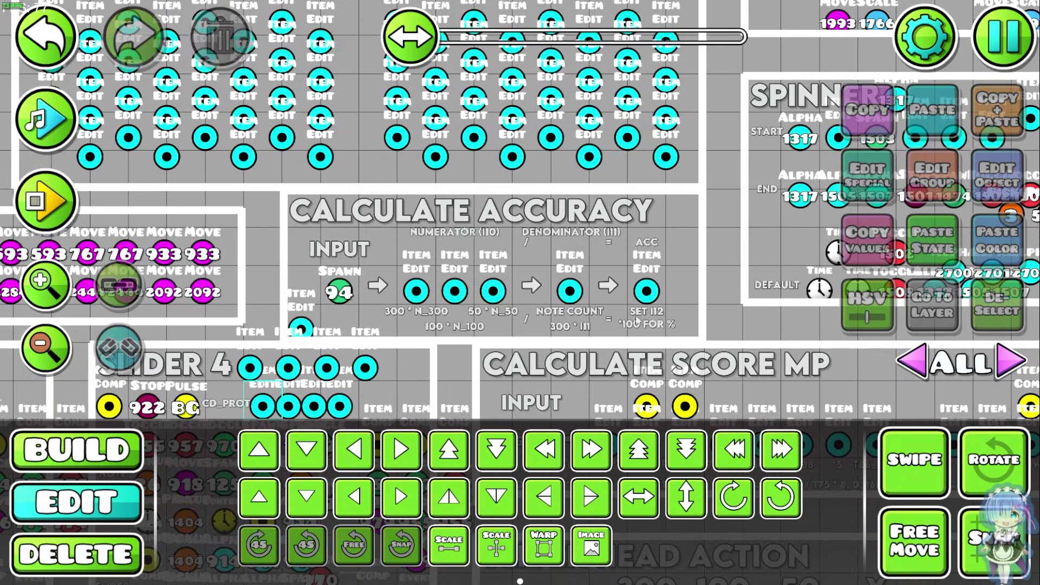
scroll(728, 316, up, 1)
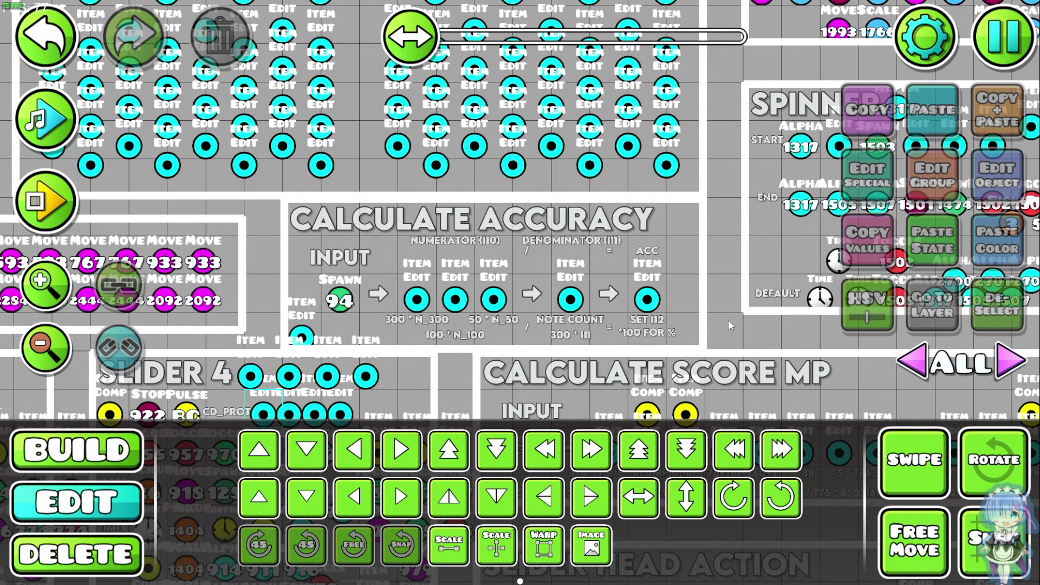
Examine the Press and Release event rows in the Game Input block.
drag(730, 320, 787, 321)
scroll(789, 311, up, 1)
mouse_move(641, 346)
mouse_down()
mouse_move(666, 359)
mouse_move(599, 360)
mouse_move(645, 340)
mouse_up()
mouse_move(534, 355)
mouse_down()
mouse_move(576, 369)
mouse_move(531, 359)
mouse_up()
scroll(561, 341, down, 4)
scroll(562, 345, up, 4)
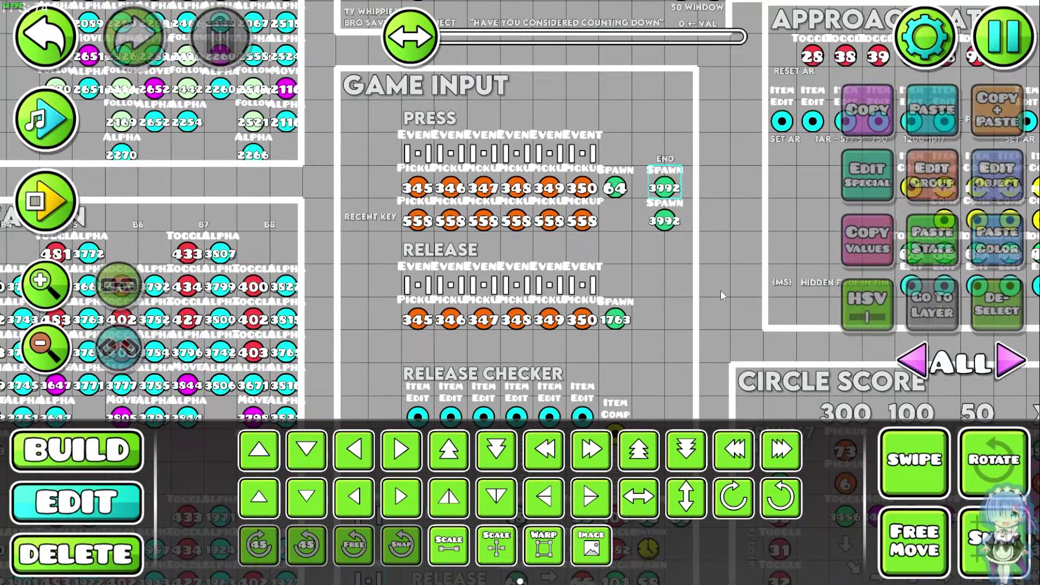
scroll(726, 282, up, 1)
scroll(738, 298, down, 1)
scroll(739, 291, down, 1)
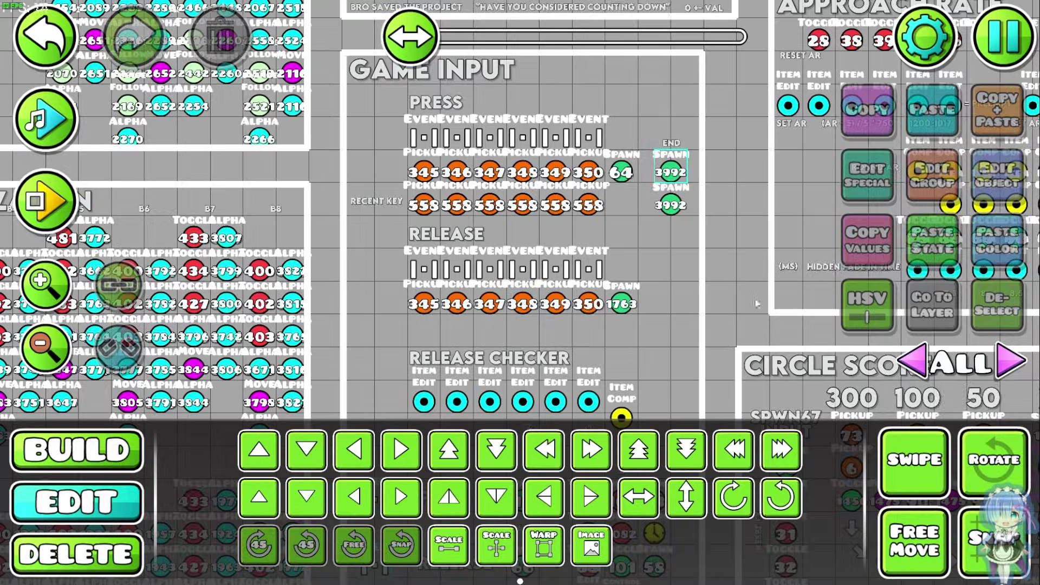
scroll(759, 330, up, 2)
scroll(764, 288, down, 1)
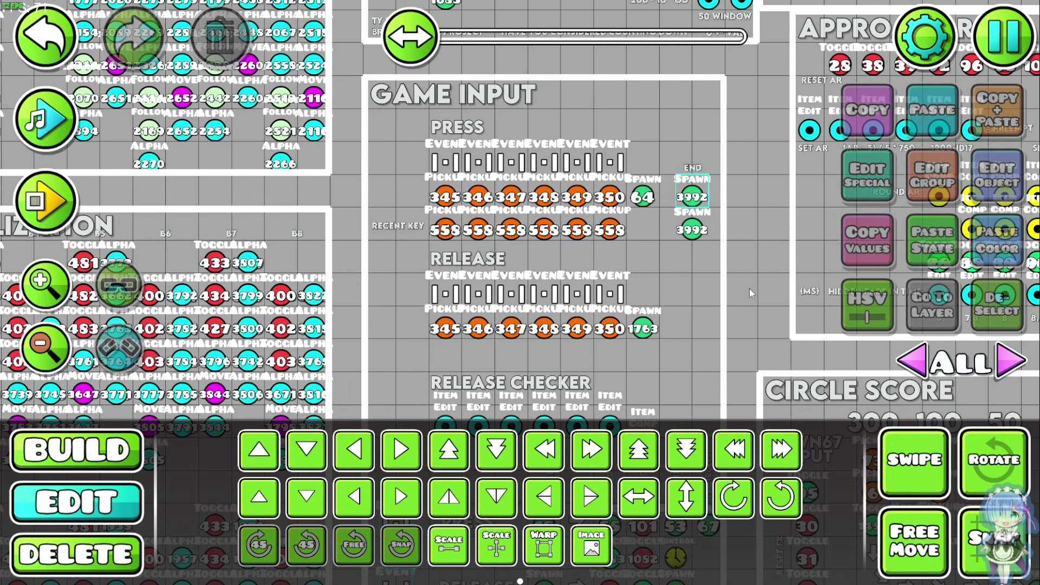
Examine the Release Checker row and the press and release spawn chains at the end of the Game Input block.
drag(746, 307, 760, 240)
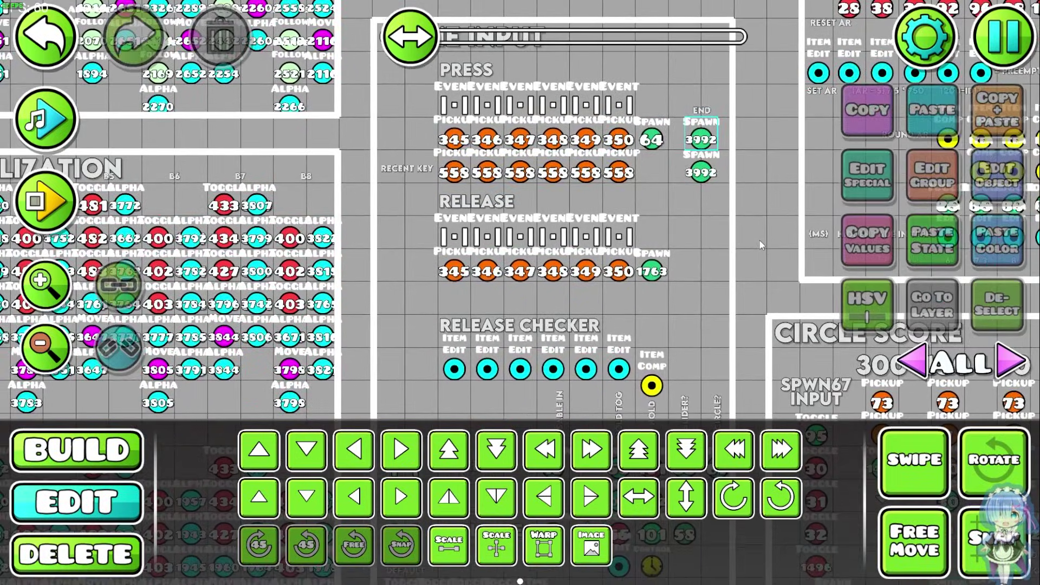
mouse_move(759, 239)
mouse_down()
mouse_move(762, 297)
mouse_move(790, 284)
mouse_move(756, 285)
mouse_move(770, 241)
mouse_up()
drag(780, 294, 794, 266)
drag(785, 321, 786, 303)
drag(695, 209, 693, 170)
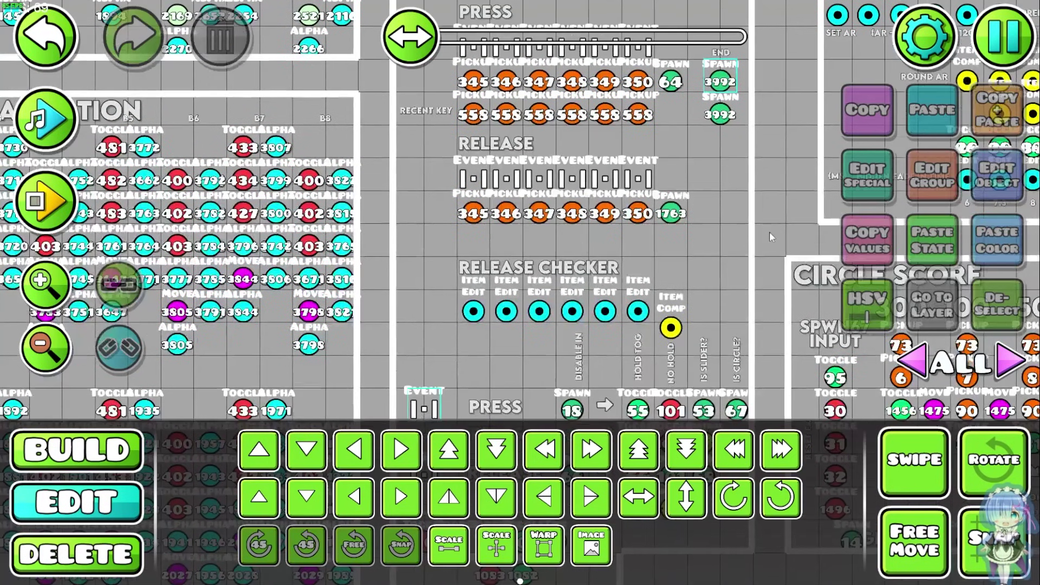
drag(741, 317, 732, 124)
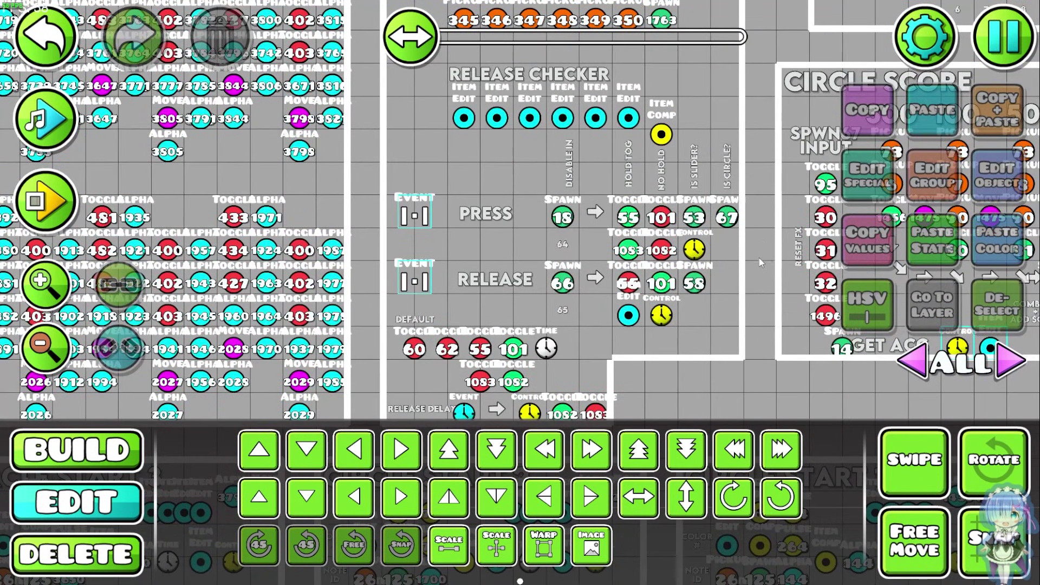
drag(759, 257, 760, 269)
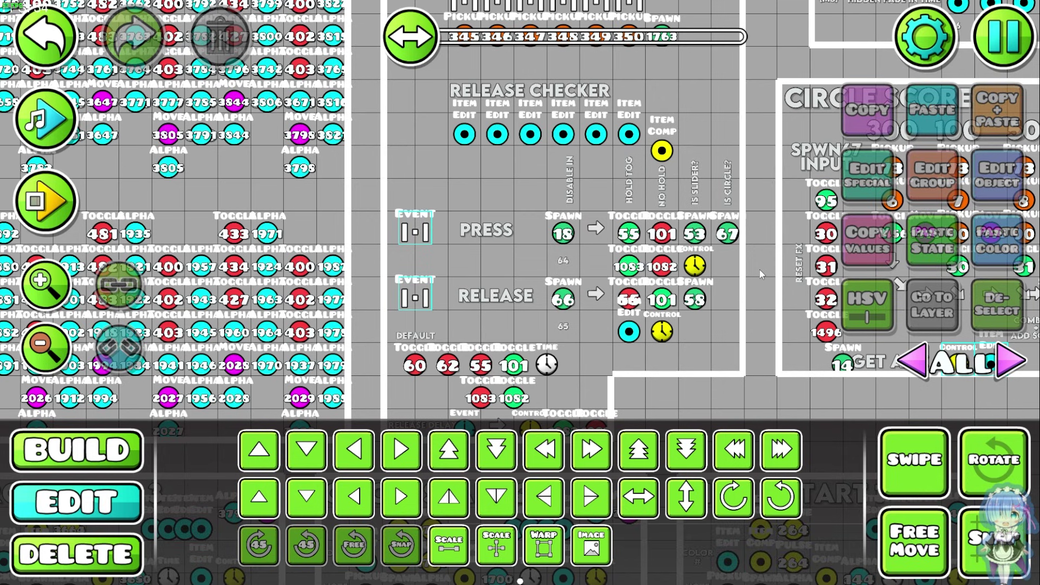
scroll(760, 269, down, 4)
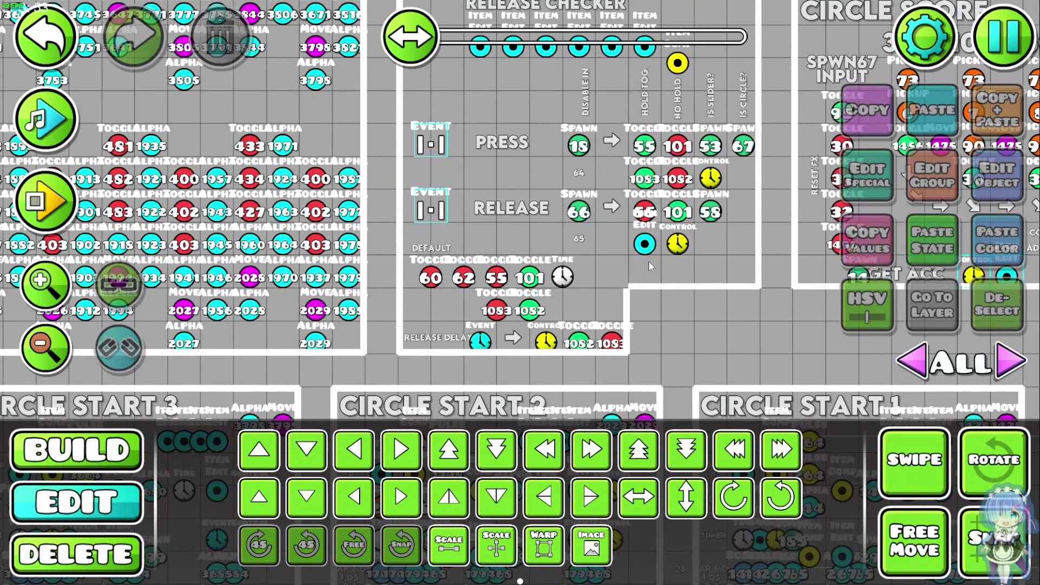
Inspect the settings of the Item Edit trigger under the Release row, close them unchanged and deselect the trigger.
click(645, 244)
click(1000, 176)
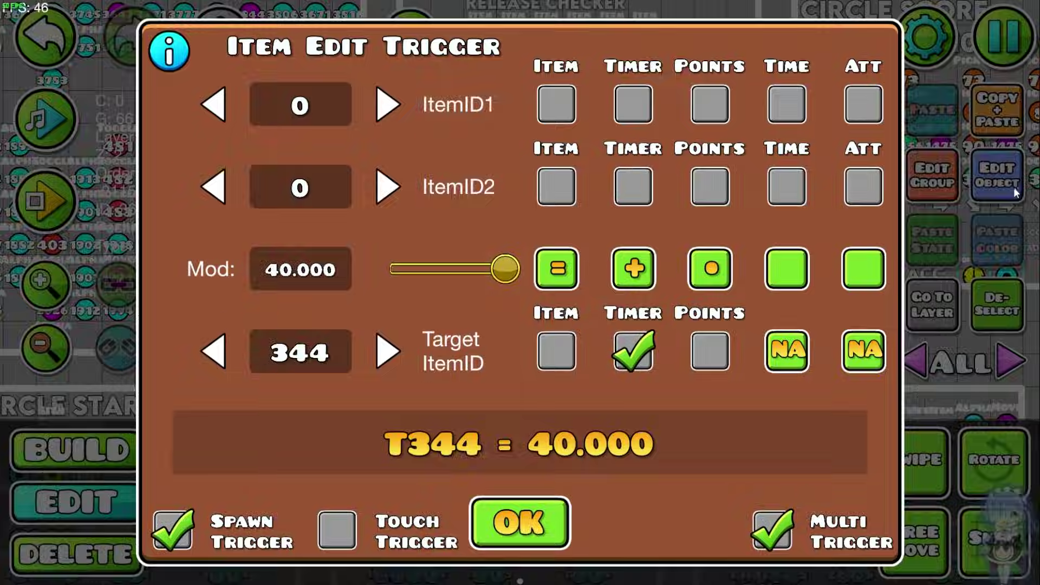
click(332, 285)
click(264, 275)
key(Escape)
click(997, 306)
Examine the Circle Score, Overall Difficulty and Approach Rate blocks.
scroll(618, 341, down, 2)
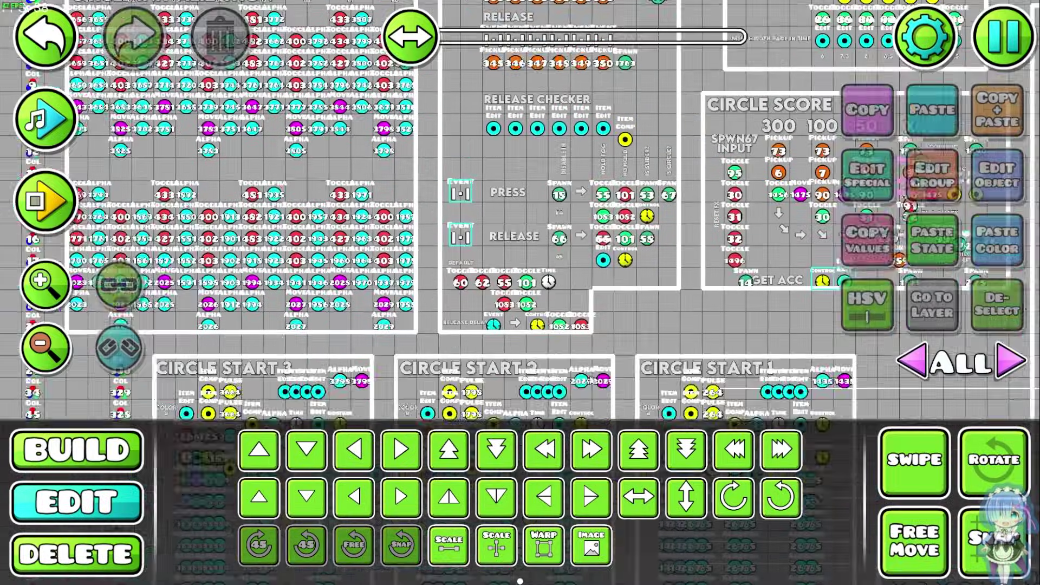
drag(654, 303, 603, 364)
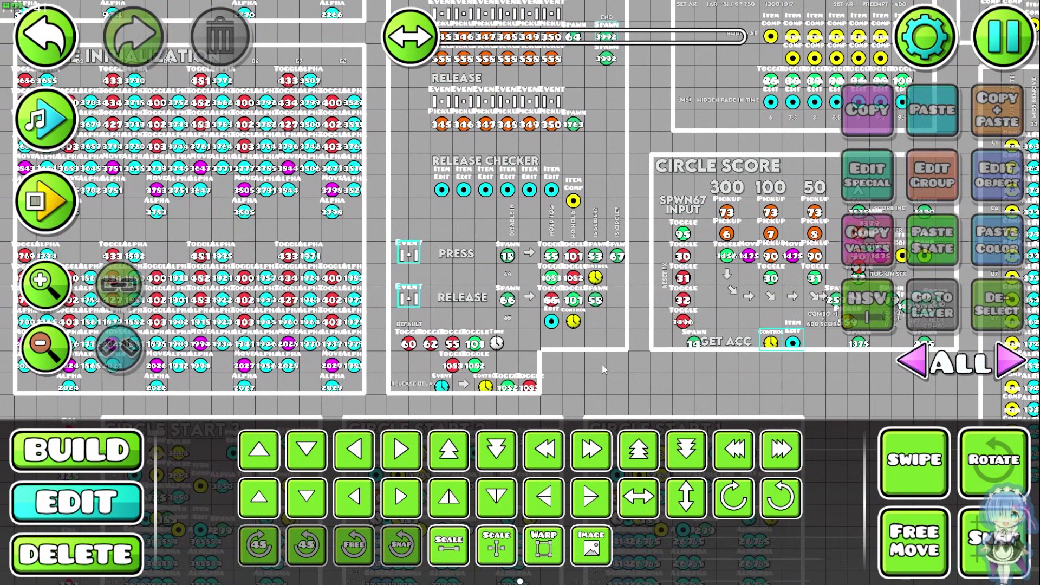
scroll(353, 293, down, 2)
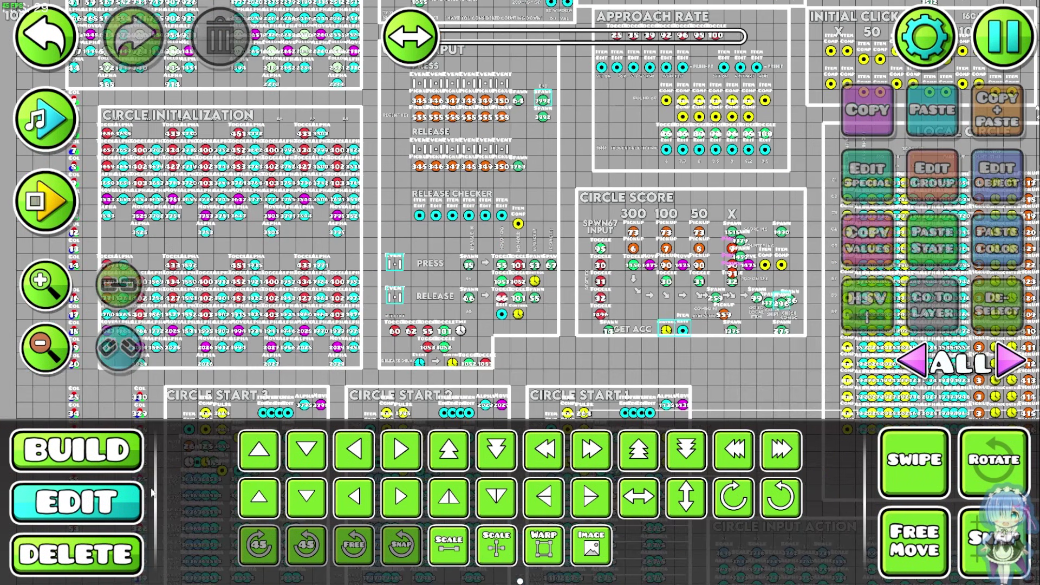
click(76, 450)
click(79, 501)
scroll(600, 353, down, 1)
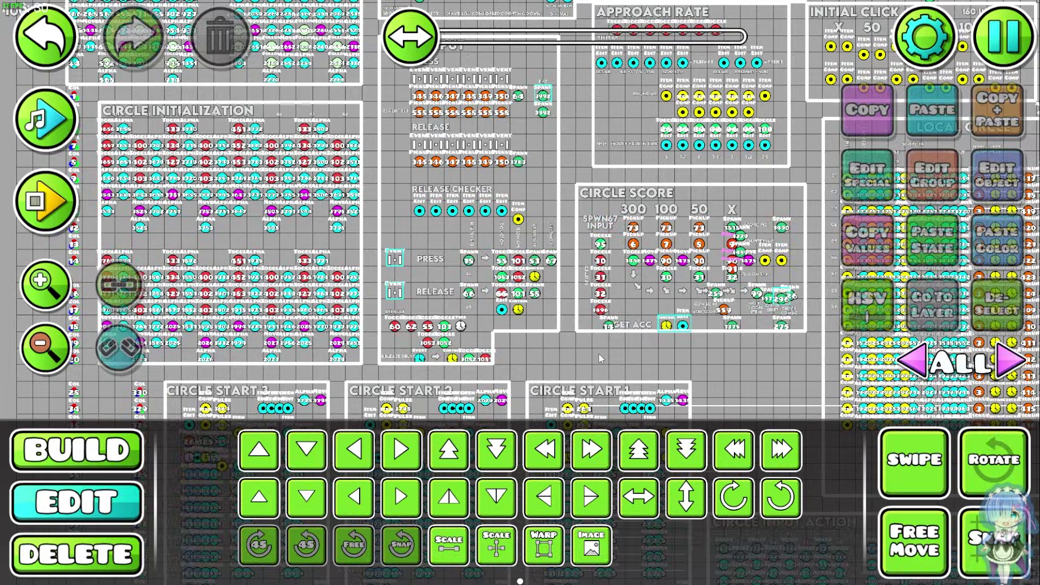
drag(558, 352, 523, 383)
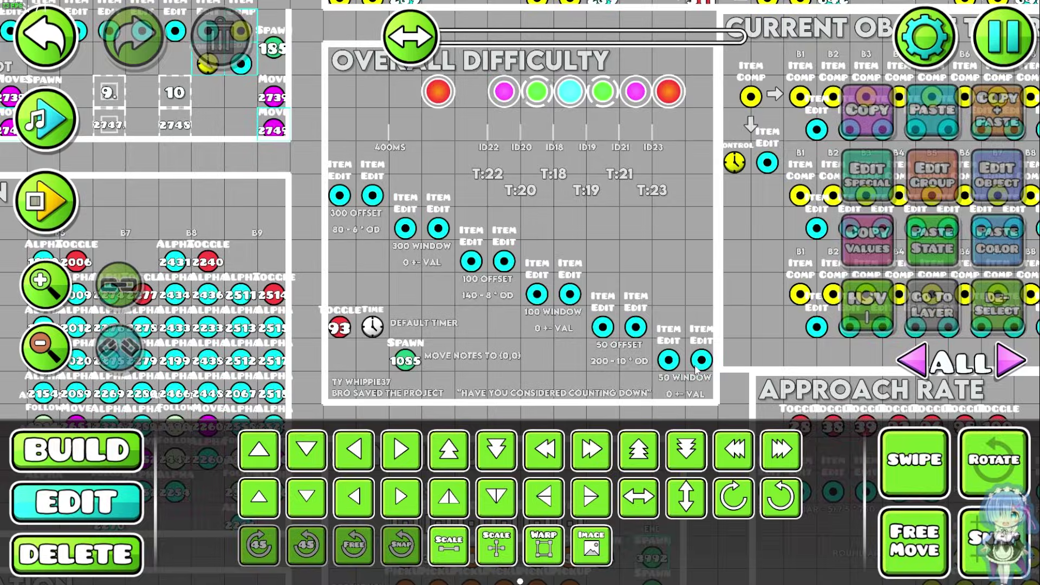
mouse_move(371, 66)
mouse_down()
mouse_move(344, 40)
mouse_move(354, 68)
mouse_up()
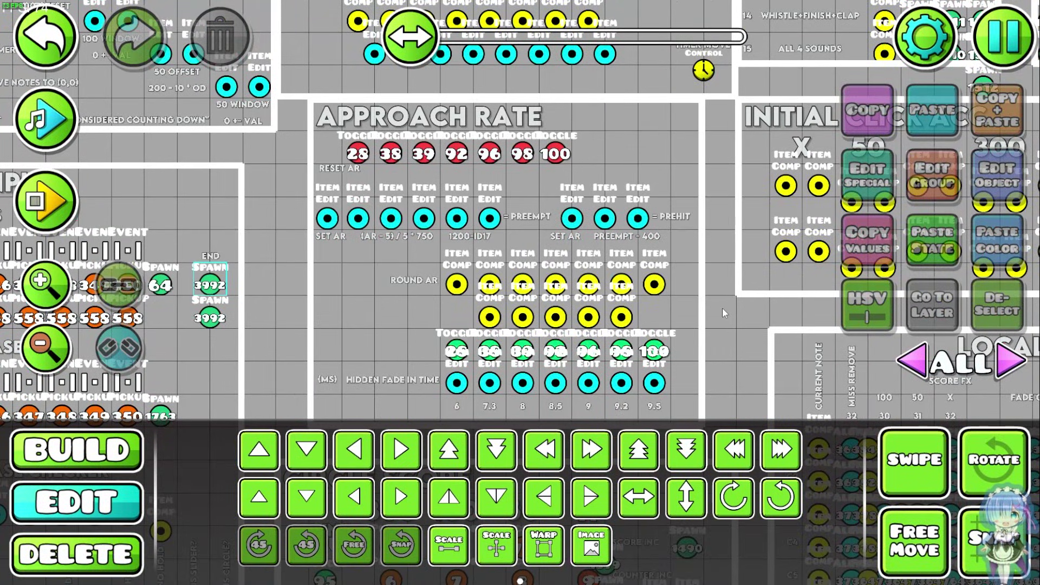
drag(720, 320, 720, 278)
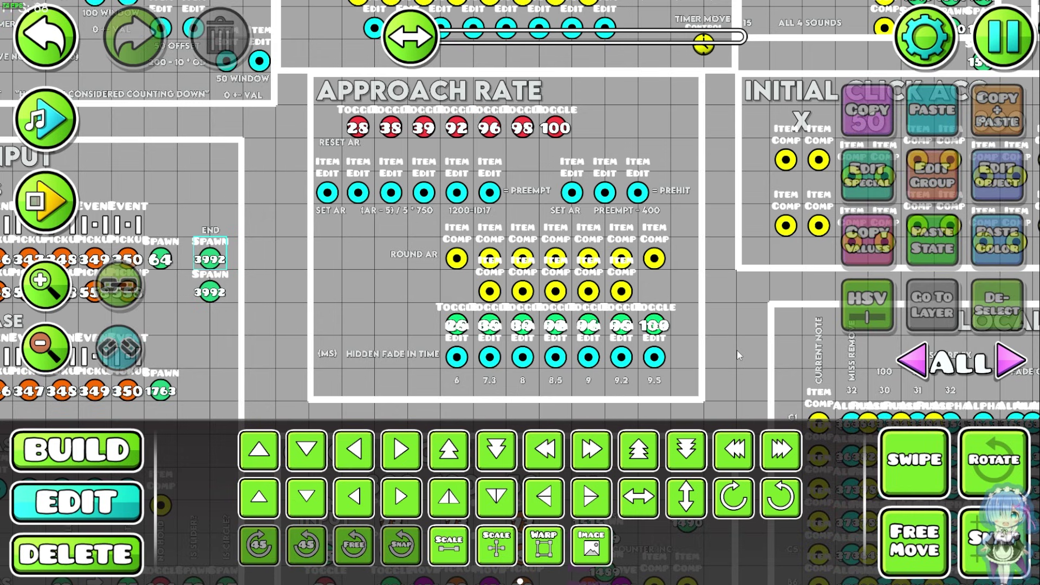
Place an Alpha trigger and a Scale trigger directly below it in the empty area beside the Round AR rows.
drag(722, 226, 694, 290)
click(103, 448)
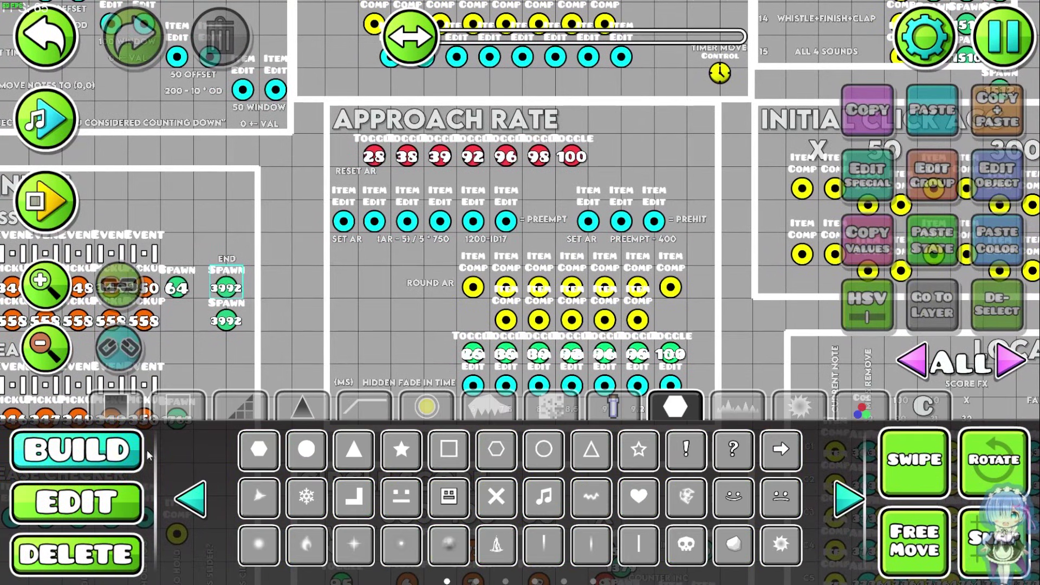
click(861, 407)
click(497, 453)
click(386, 323)
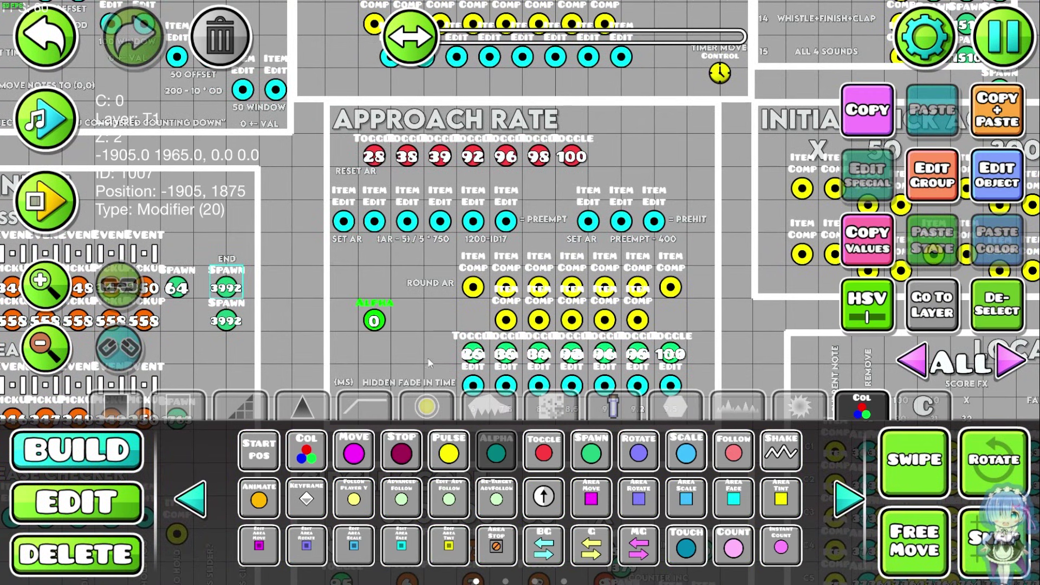
click(504, 450)
click(112, 520)
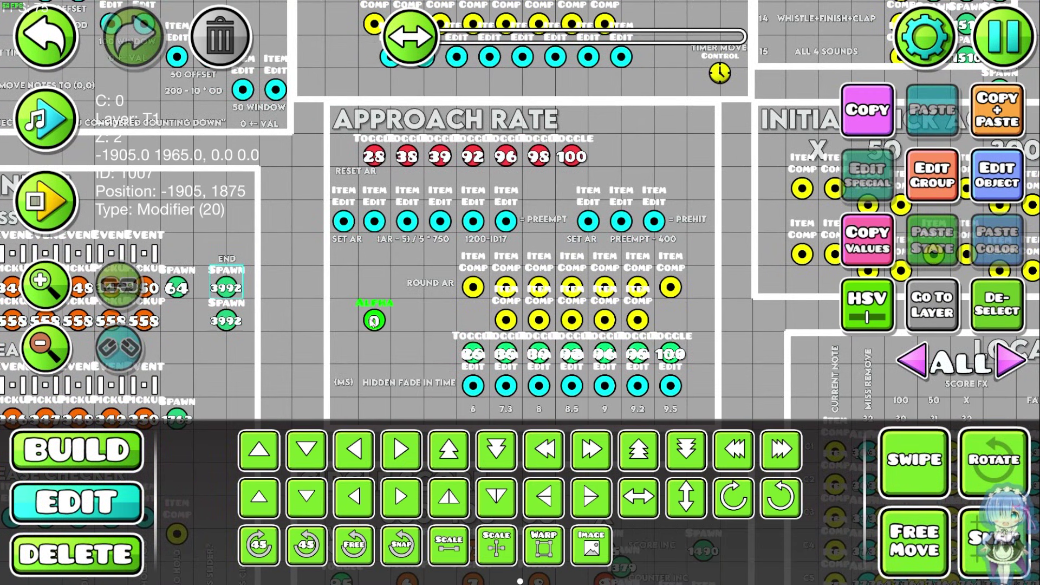
click(118, 461)
click(686, 455)
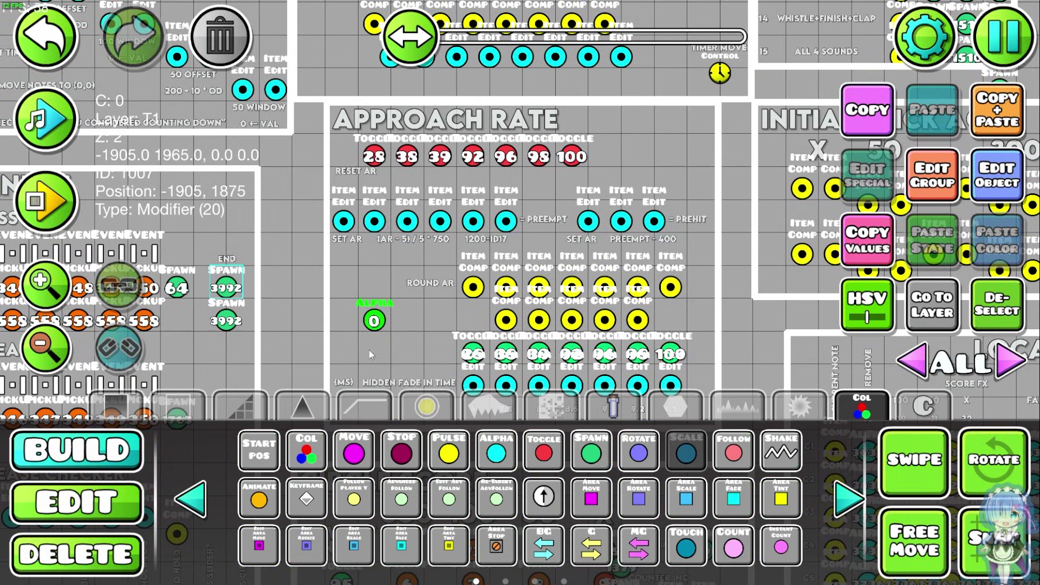
click(374, 353)
Inspect the fade time in the new Alpha trigger's opacity settings and close them.
click(104, 491)
click(374, 320)
click(997, 175)
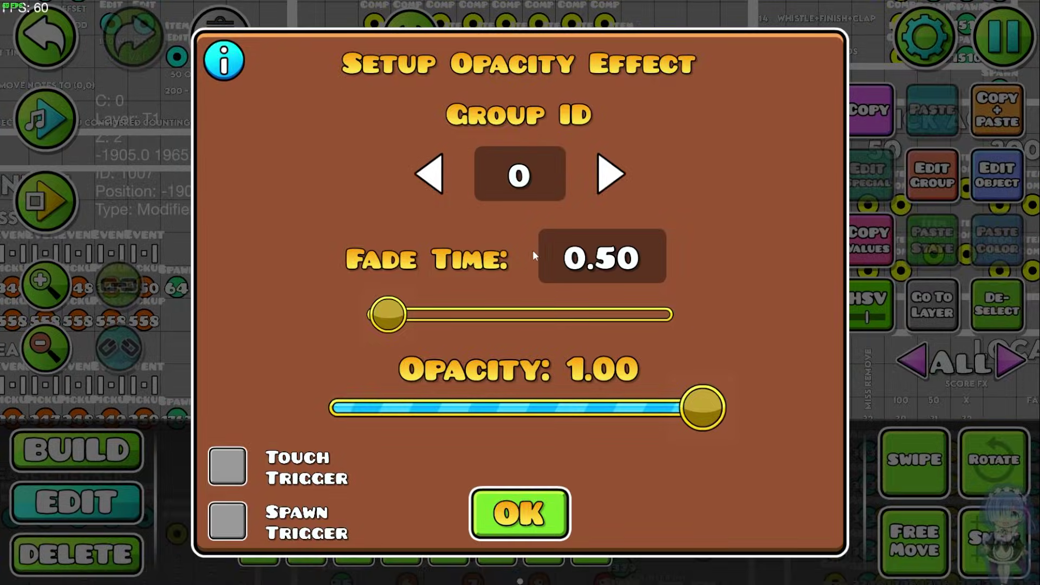
key(Escape)
Try adjusting the duration in the new Scale trigger's settings and close them.
click(374, 352)
click(997, 175)
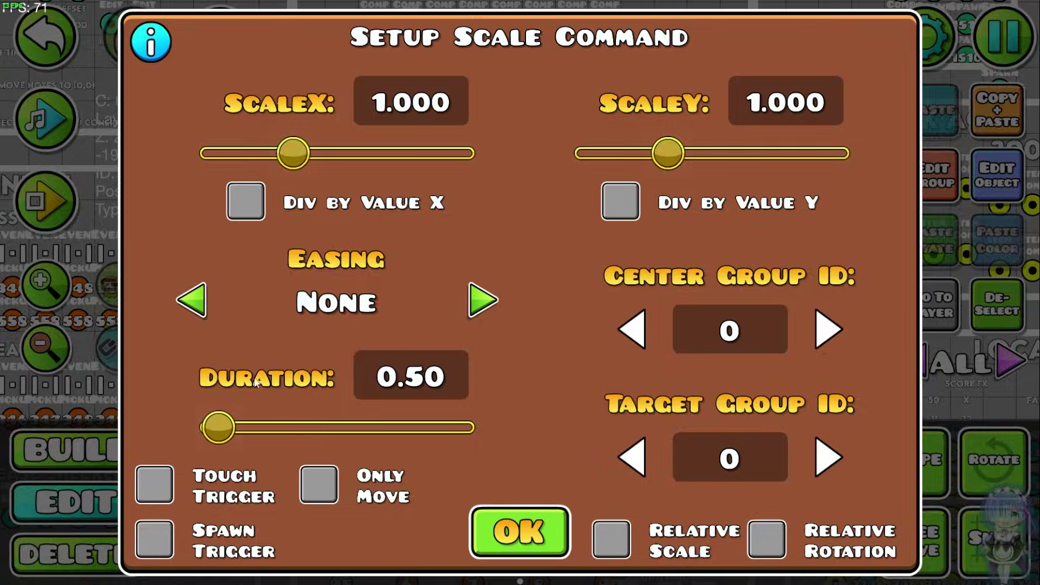
drag(219, 428, 247, 431)
click(459, 391)
key(Escape)
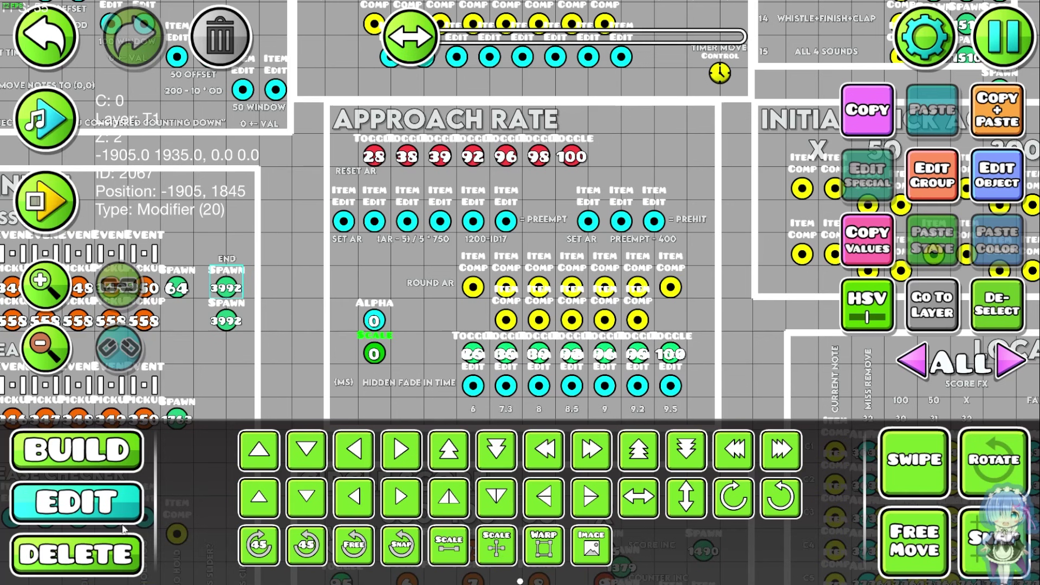
Delete the demonstration Alpha and Scale triggers from the Approach Rate block and return to building.
key(3)
key(1)
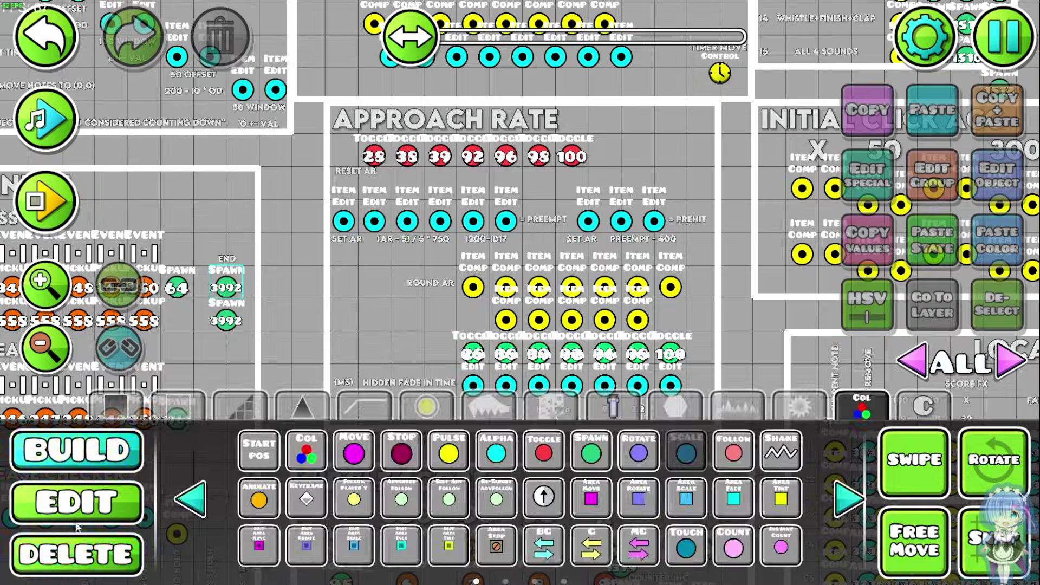
Deselect the Scale trigger, switch to edit mode and check the level's object information in the pause menu.
click(686, 453)
click(51, 501)
mouse_move(745, 351)
mouse_down()
mouse_move(684, 318)
mouse_move(738, 338)
mouse_up()
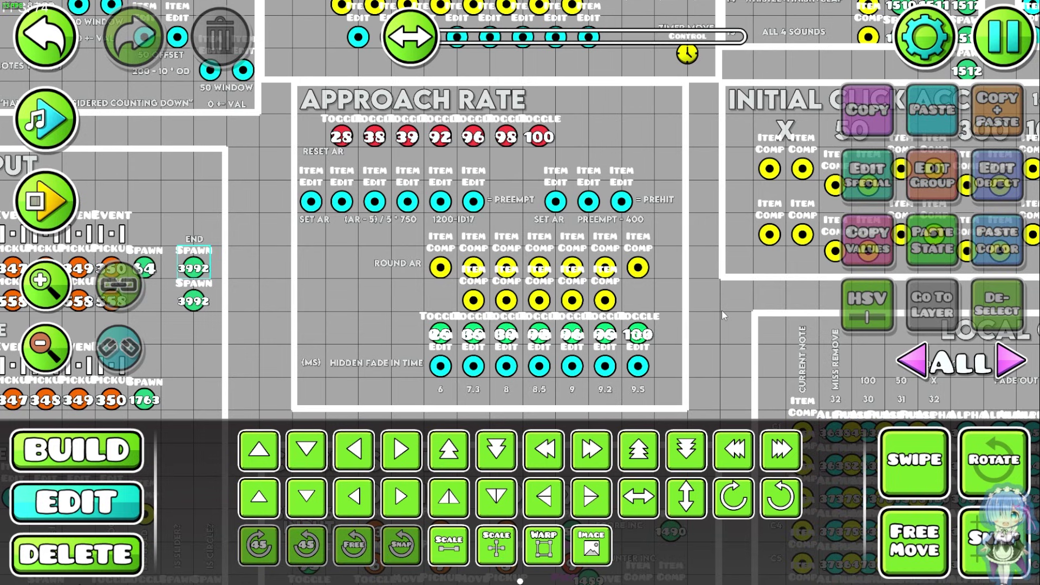
key(Escape)
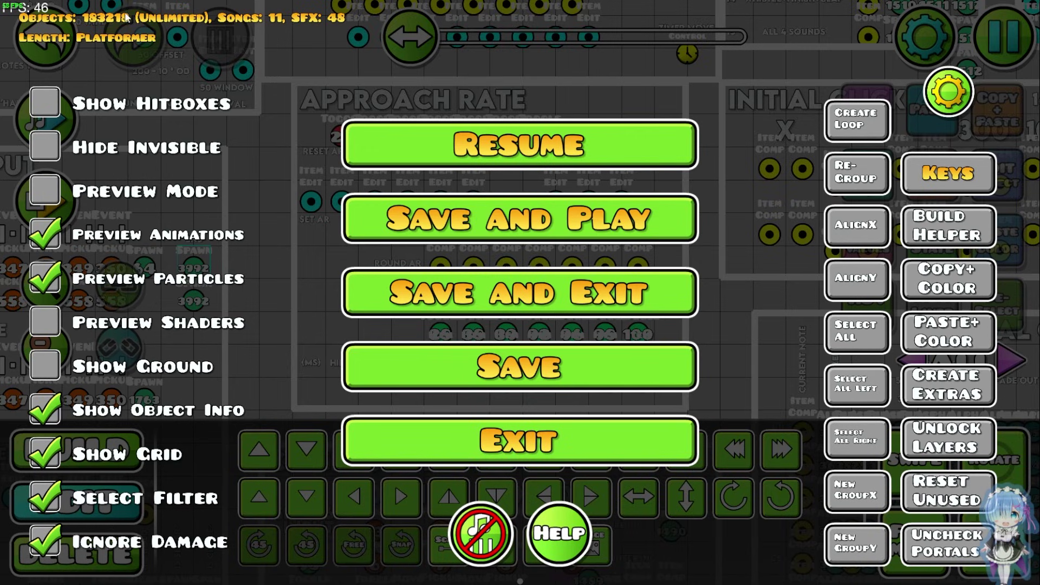
click(532, 161)
Examine the Approach Rate block, including its Round AR rows and the hidden fade in time triggers with their AR labels.
drag(710, 283, 714, 282)
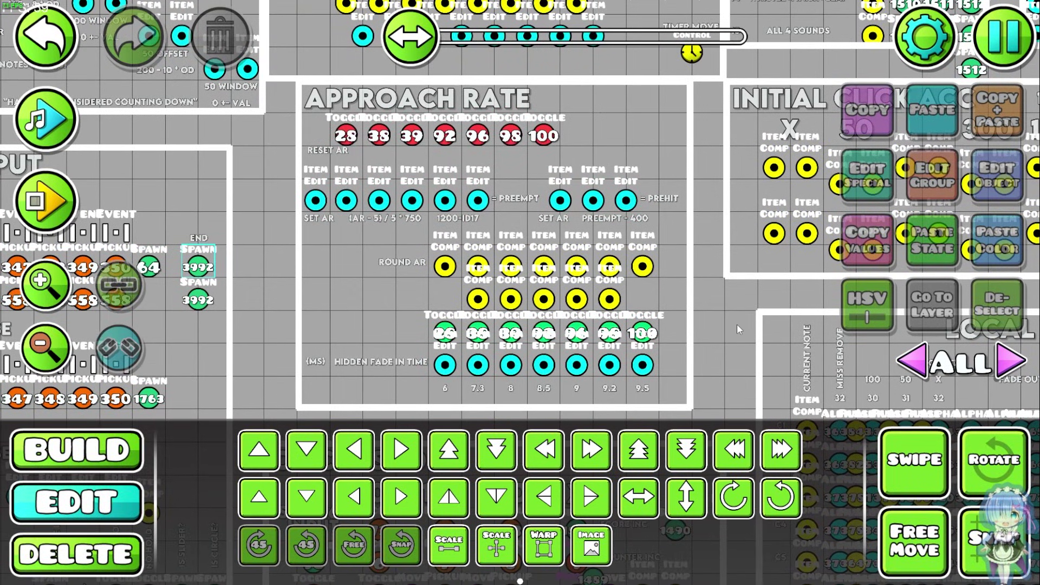
drag(753, 307, 770, 302)
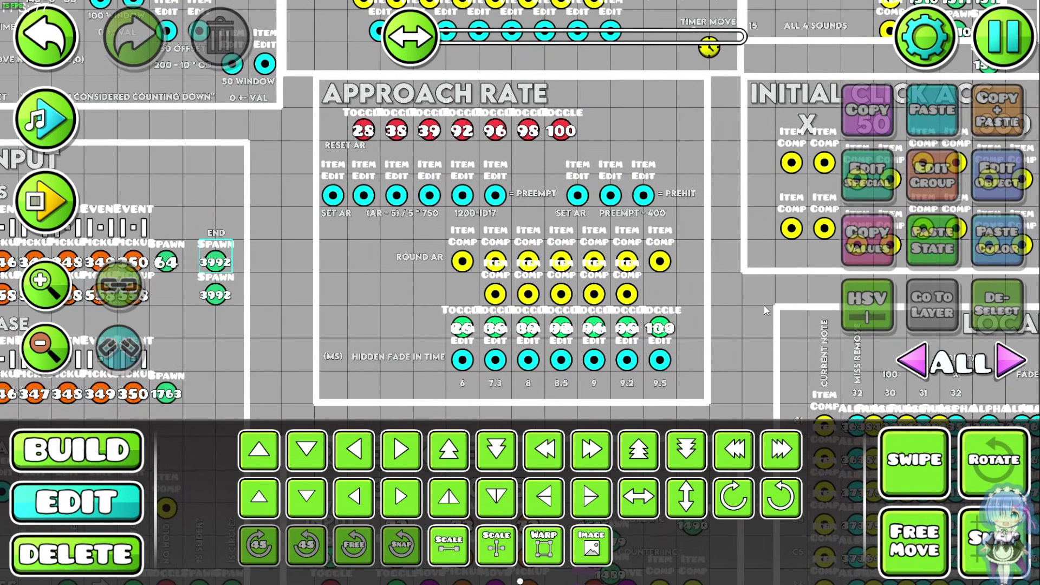
drag(765, 305, 773, 326)
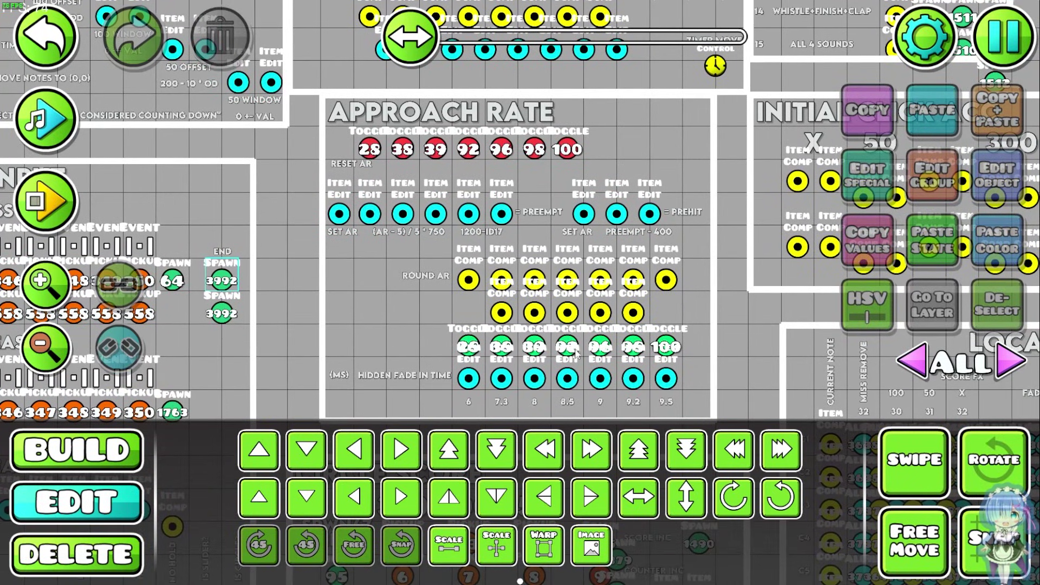
drag(747, 349, 739, 328)
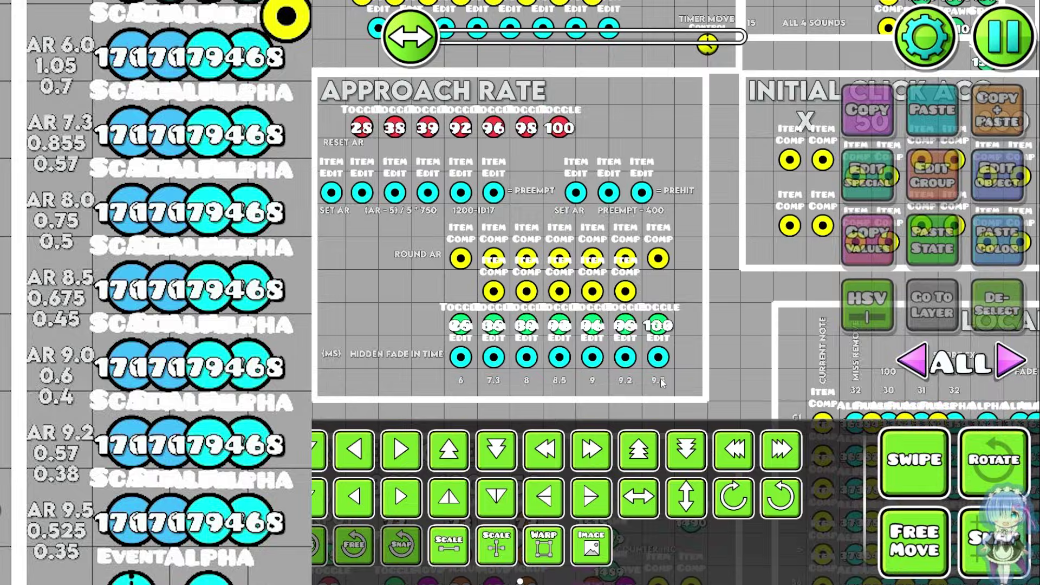
drag(741, 331, 760, 362)
scroll(760, 362, left, 3)
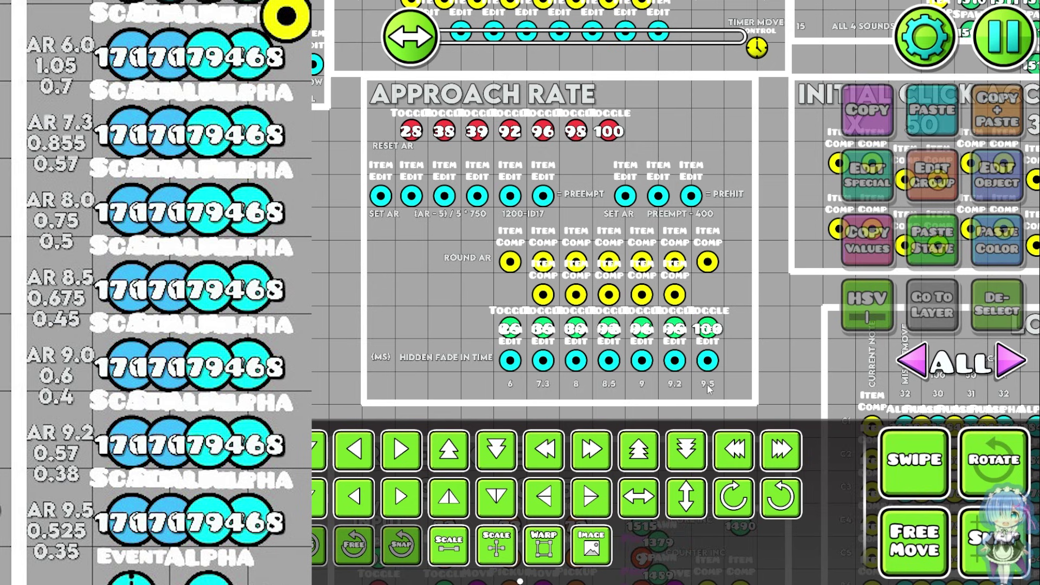
click(609, 386)
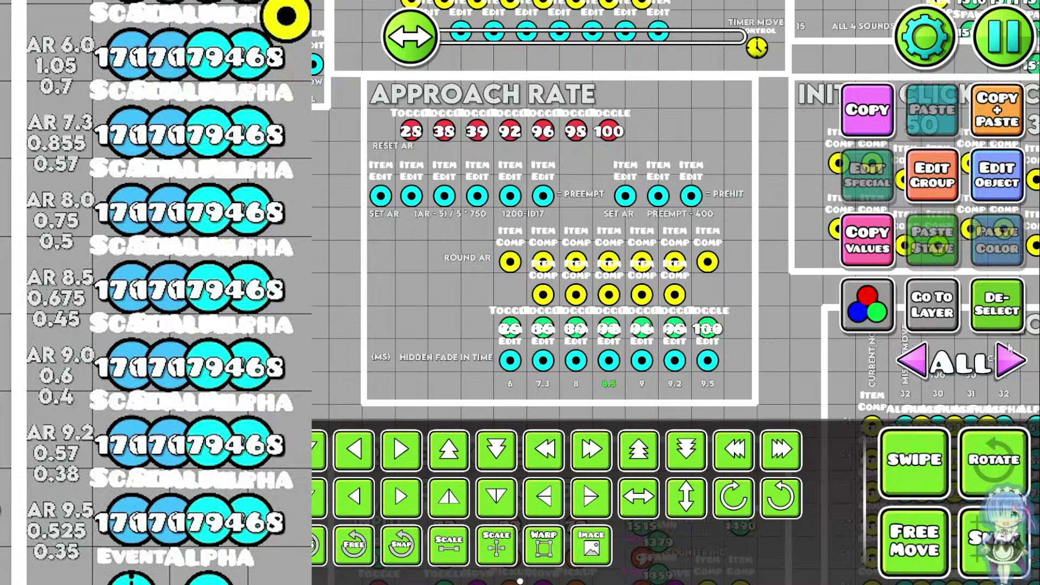
click(991, 299)
drag(739, 388, 709, 399)
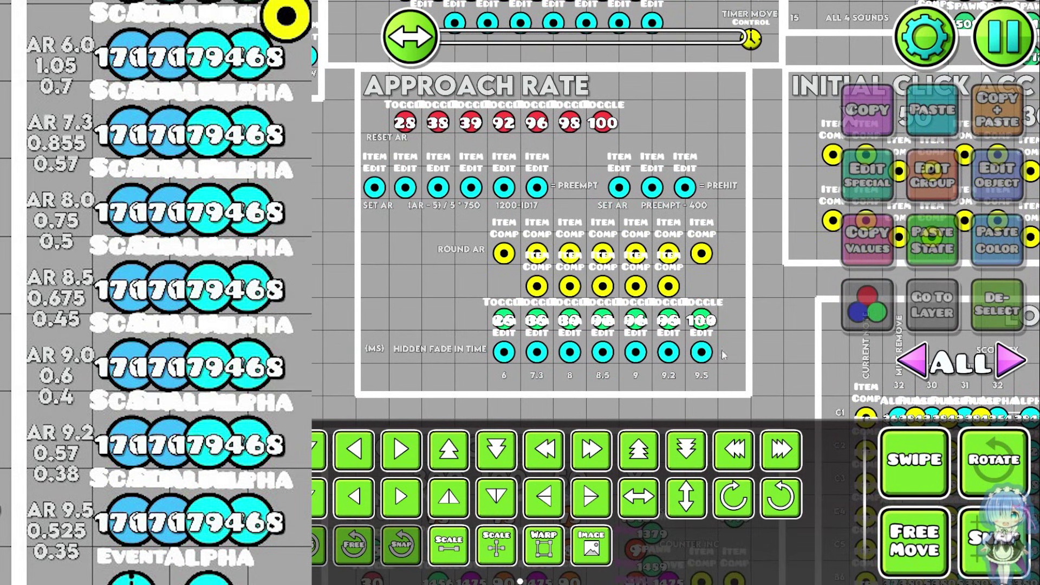
drag(789, 314, 802, 304)
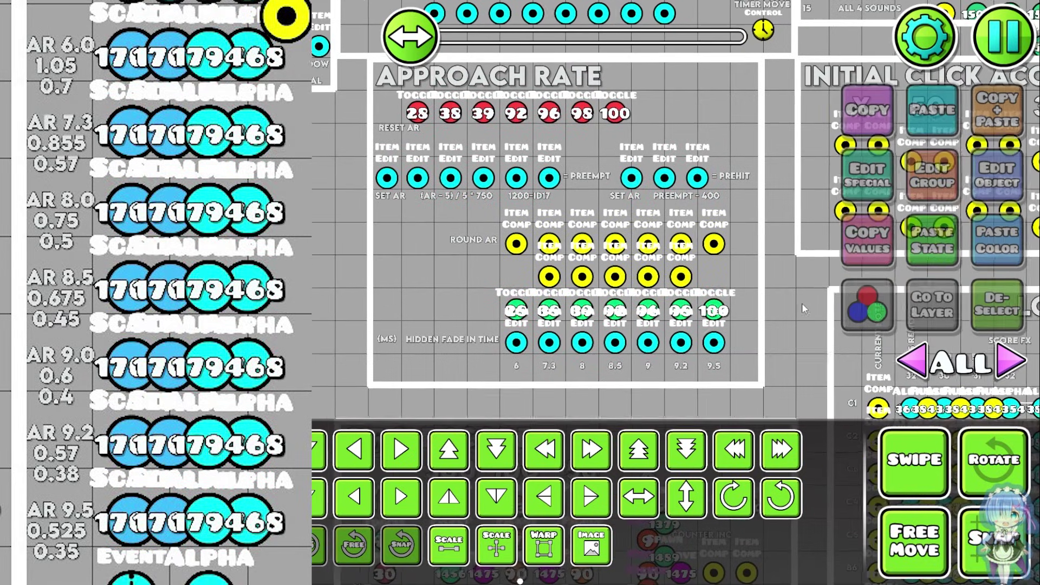
drag(779, 348, 752, 365)
Place an Alpha trigger in the empty area of the Approach Rate block, lower its opacity and try adjusting its fade time.
key(1)
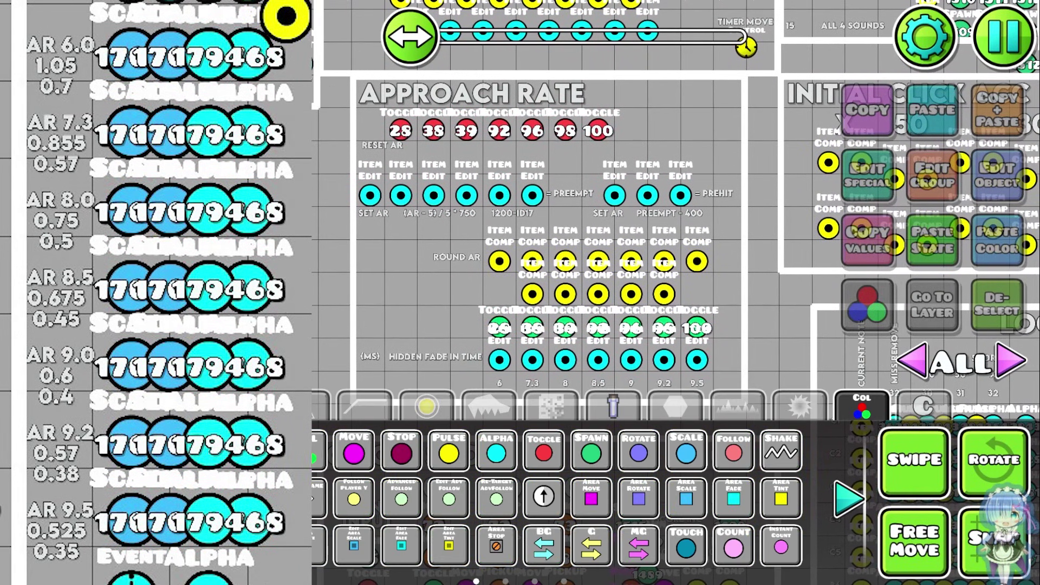
click(461, 324)
click(997, 175)
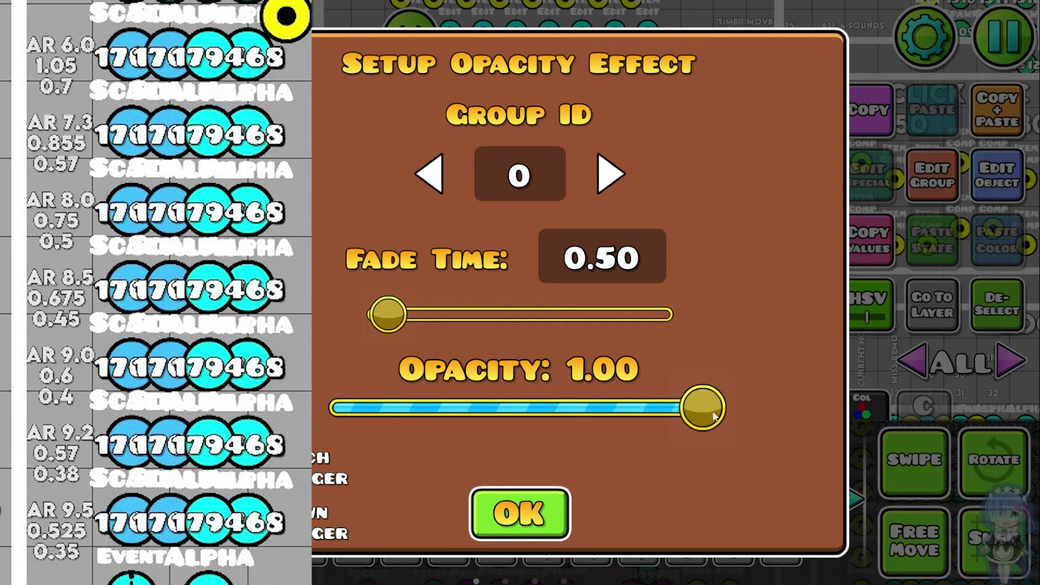
drag(710, 408, 551, 408)
drag(383, 317, 395, 315)
click(638, 263)
click(601, 264)
click(584, 264)
click(594, 266)
click(608, 265)
key(Escape)
key(3)
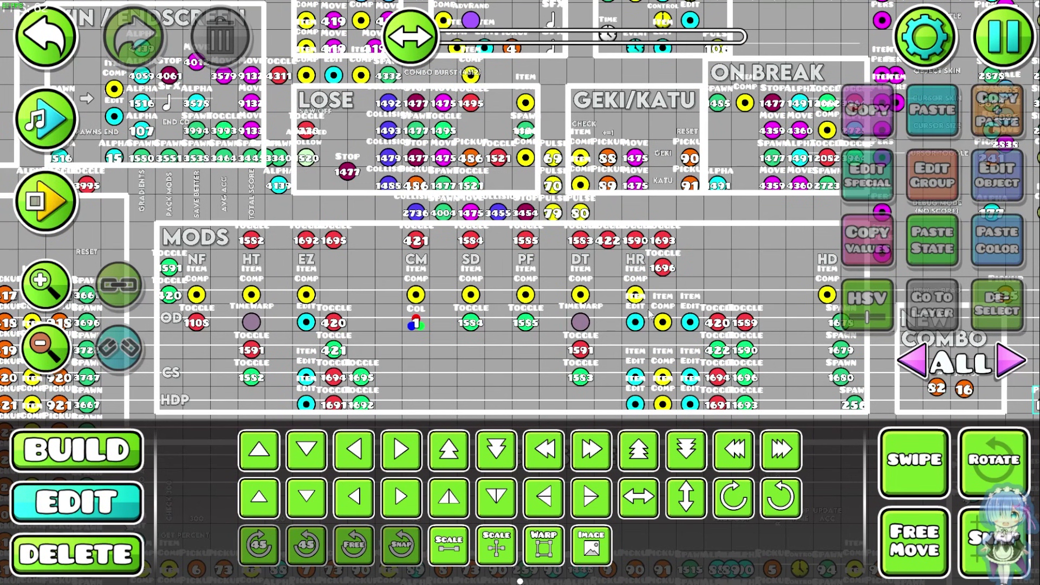
Inspect the settings of the Item Edit triggers in the HR column of the Mods block and deselect them.
click(628, 323)
click(984, 181)
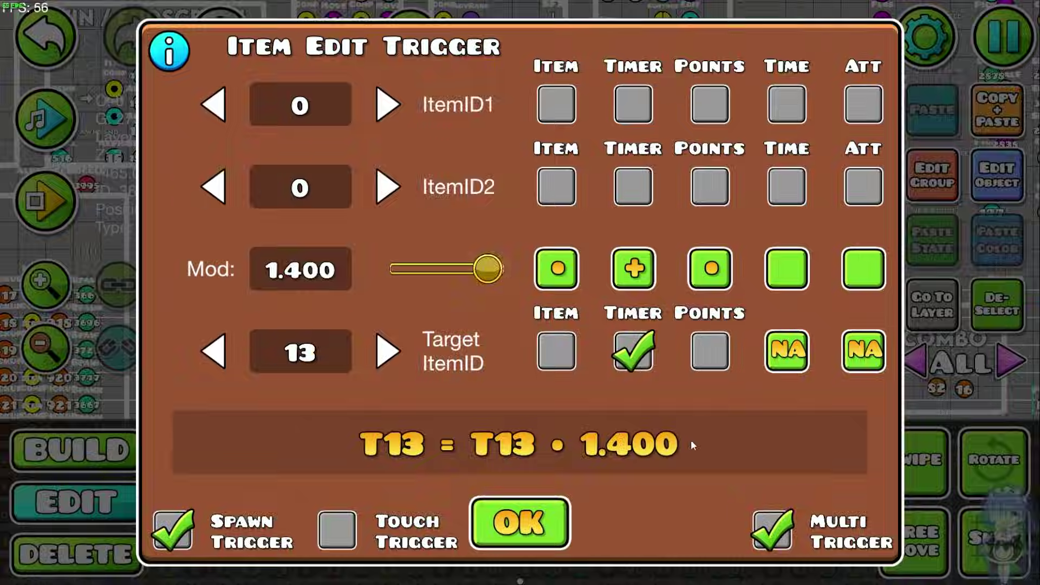
key(Escape)
click(633, 372)
click(971, 194)
key(Escape)
click(642, 402)
click(987, 192)
key(Escape)
click(995, 317)
Inspect the settings of the Item Edit triggers in the EZ column of the Mods block.
click(306, 378)
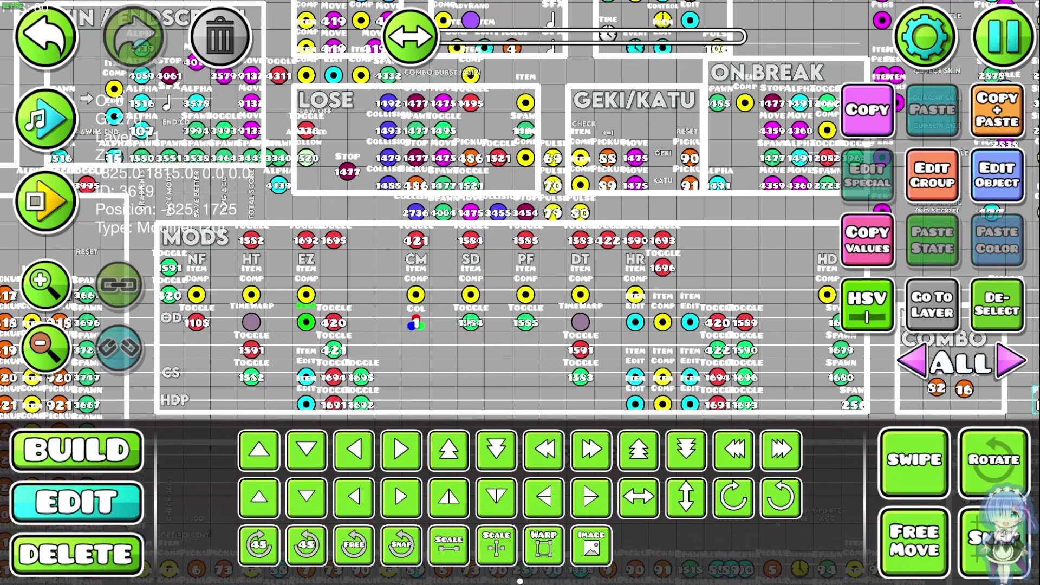
click(997, 176)
key(Escape)
click(307, 323)
click(997, 176)
key(Escape)
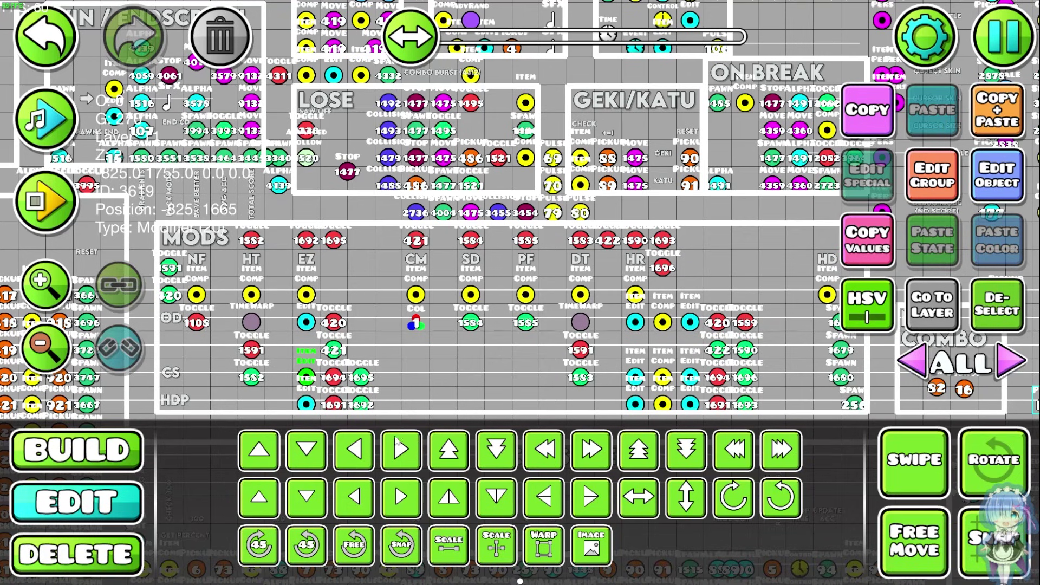
click(987, 180)
key(Escape)
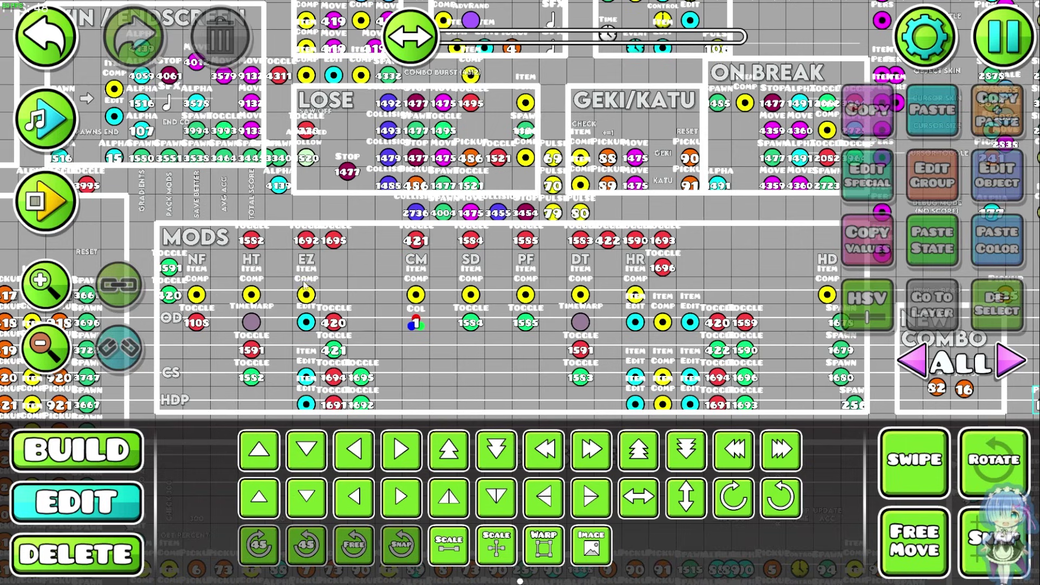
Inspect the time modifier of the HT column's TimeWarp trigger and deselect it.
click(251, 322)
click(998, 195)
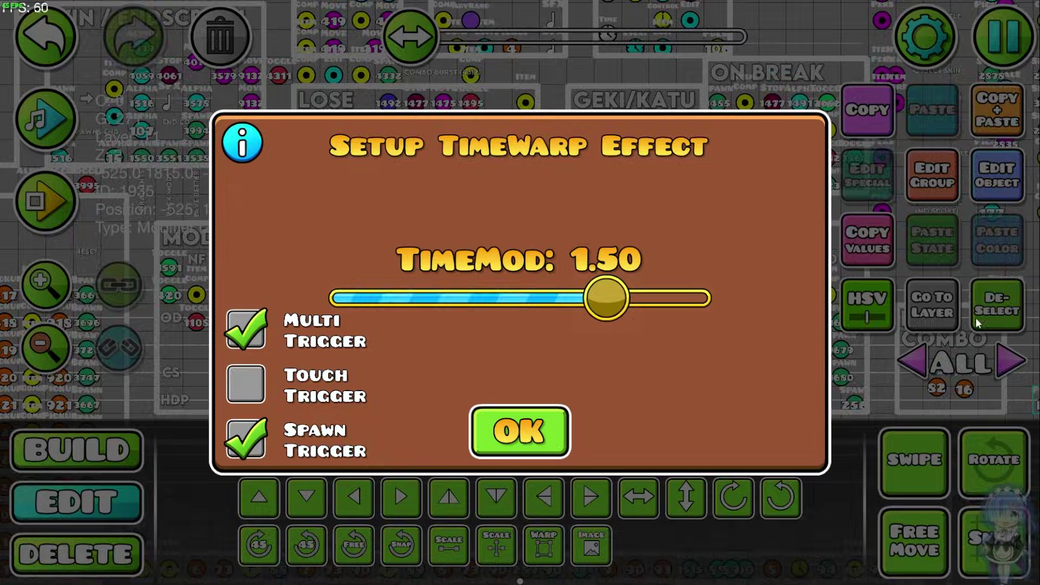
key(Escape)
click(990, 304)
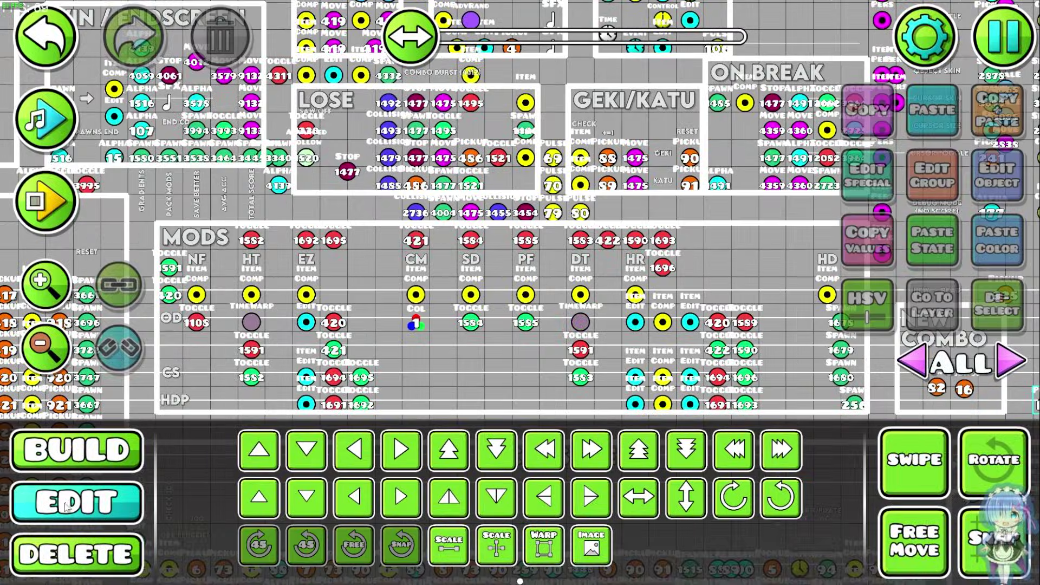
Examine the Current Object Timer block above the Approach Rate block.
drag(523, 380, 544, 358)
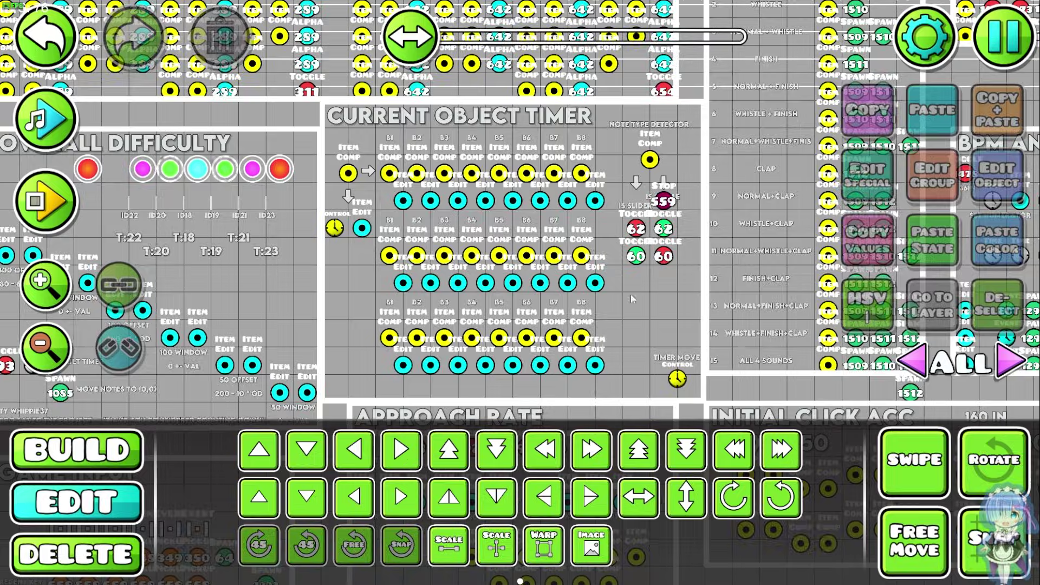
scroll(631, 293, down, 1)
drag(470, 234, 444, 286)
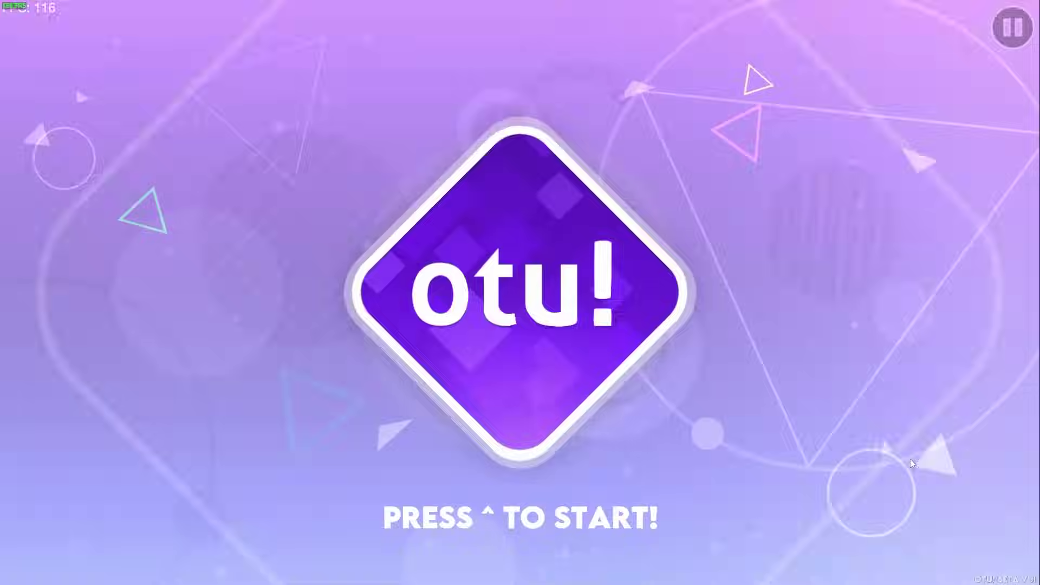
Start the otu! level from its title screen, open the options and turn on debug mode.
key(Up)
key(Up)
key(Right)
key(Right)
key(Right)
key(Right)
key(Right)
key(Right)
key(Right)
key(Right)
key(Right)
key(Right)
key(Right)
key(Right)
key(Up)
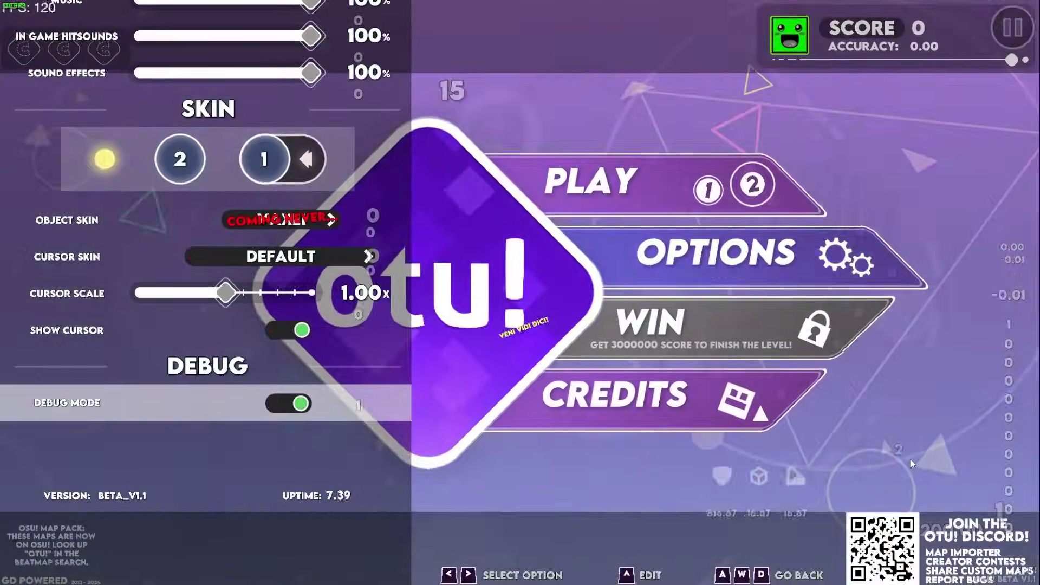
Leave the options, browse the Calamity Fortune charts and start playing the easy one.
key(w)
key(Left)
key(Up)
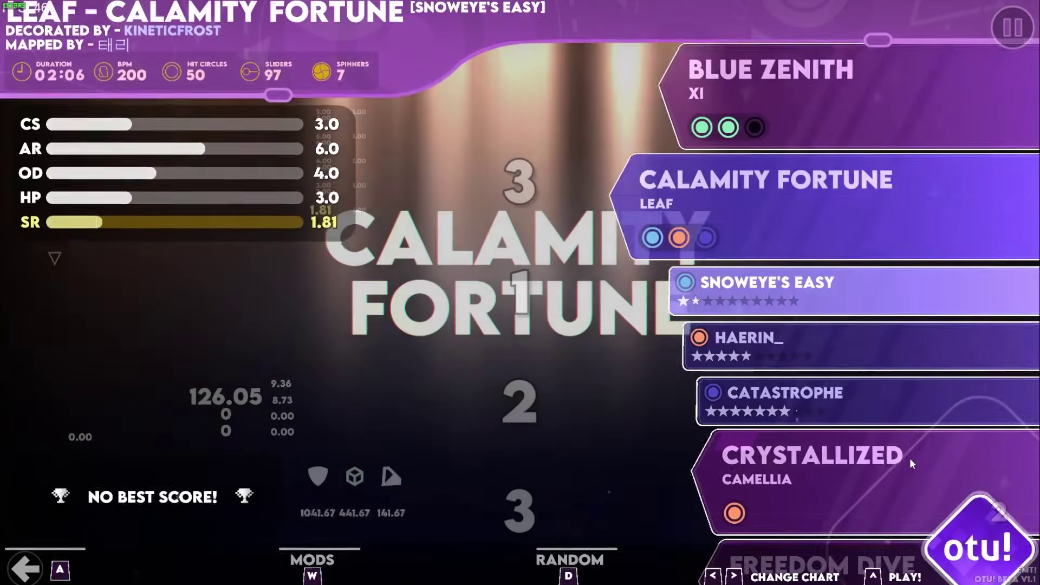
key(Right)
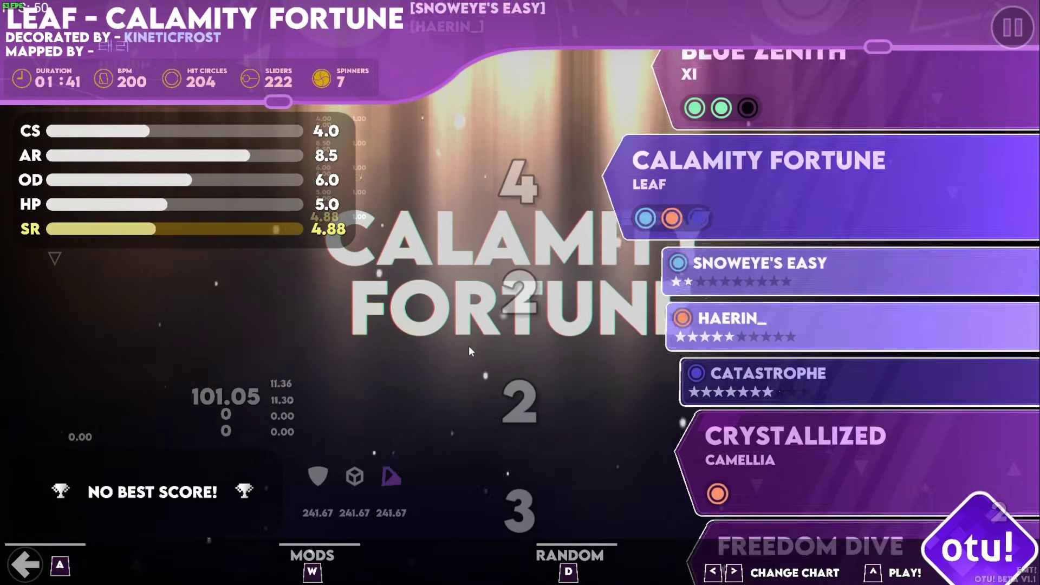
key(Right)
key(Left)
key(Left)
key(Up)
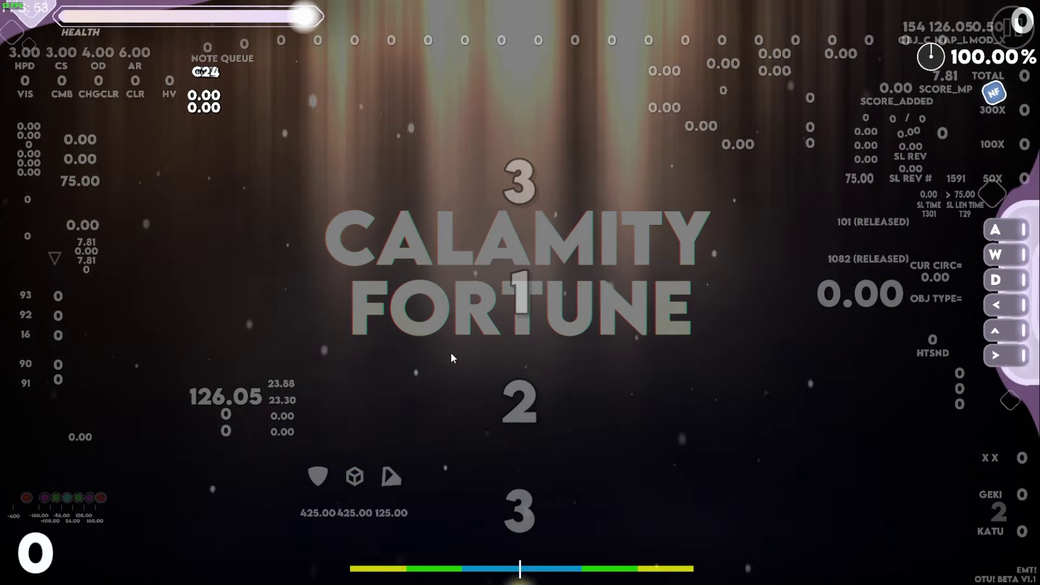
Hit the opening notes of Calamity Fortune with the debug overlay showing.
key(a)
key(a)
key(a)
key(a)
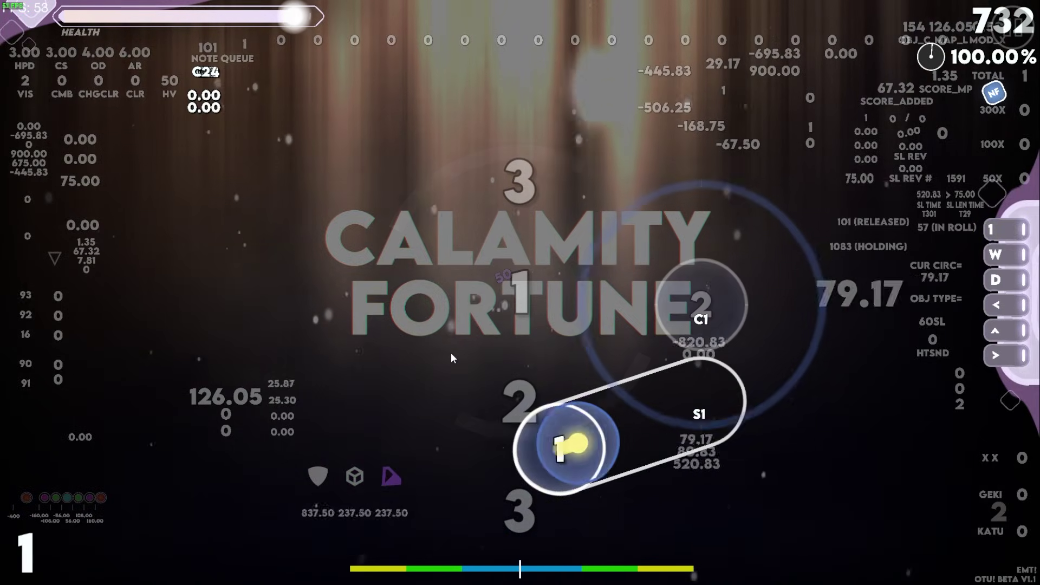
key(a)
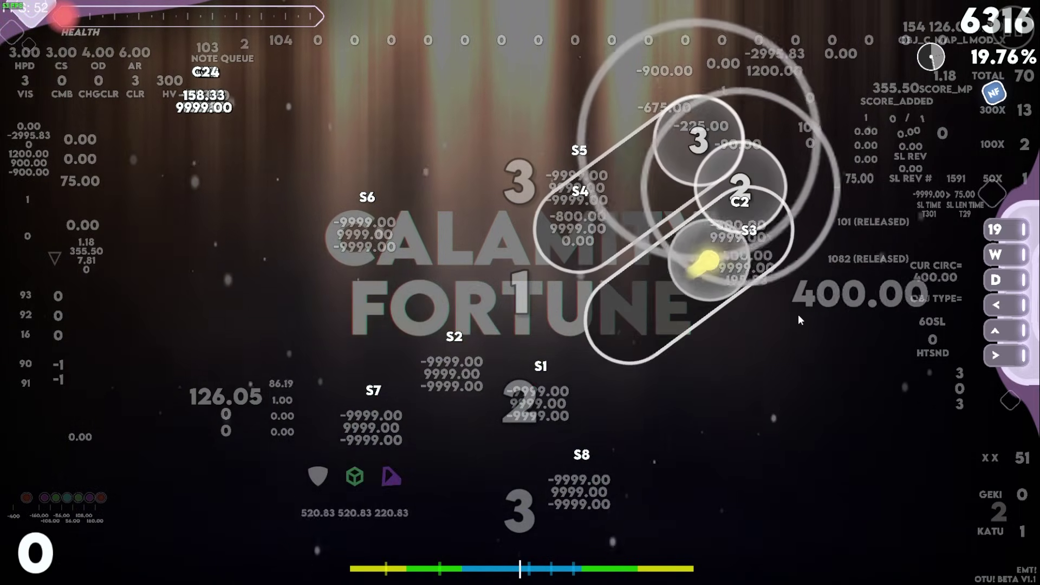
Pause and resume the playthrough repeatedly to examine the debug values for active circles and sliders.
key(Escape)
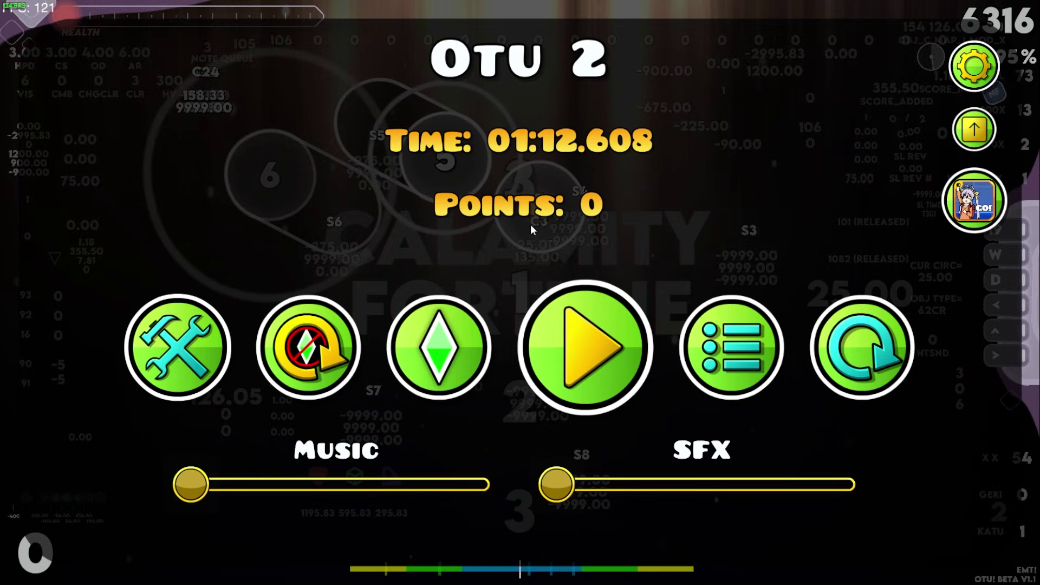
click(588, 332)
key(Escape)
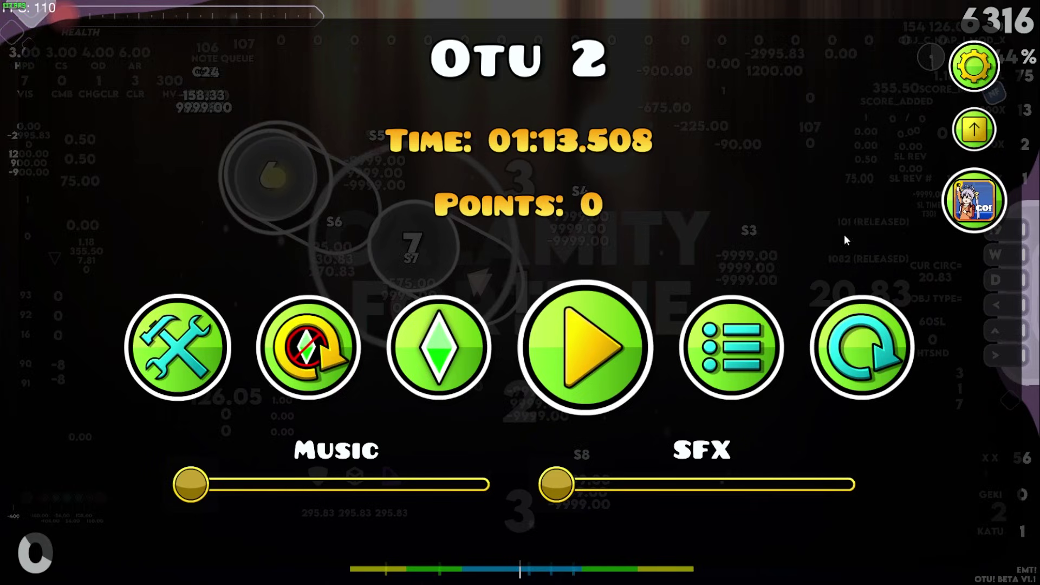
click(642, 322)
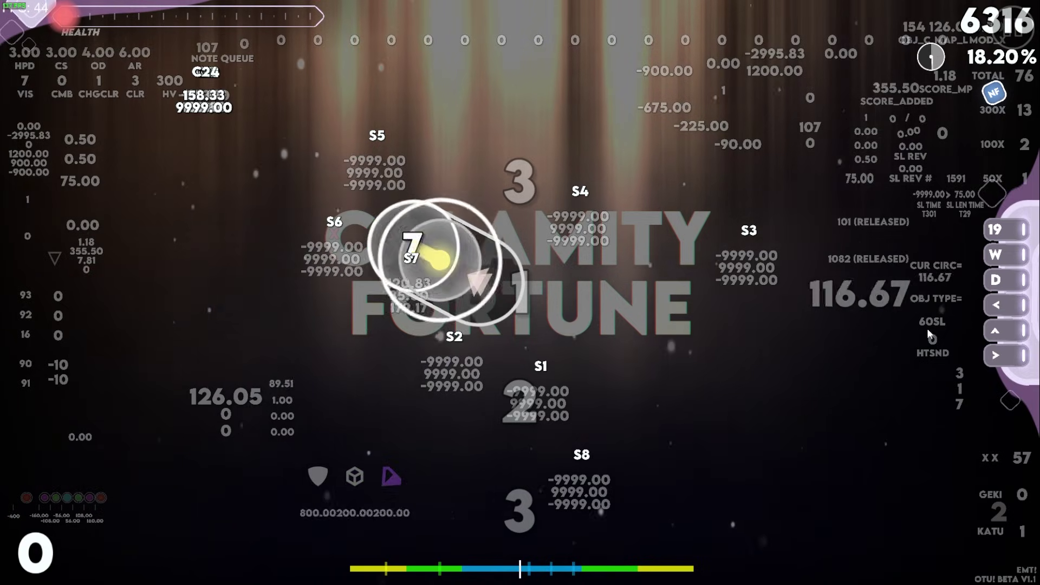
key(Escape)
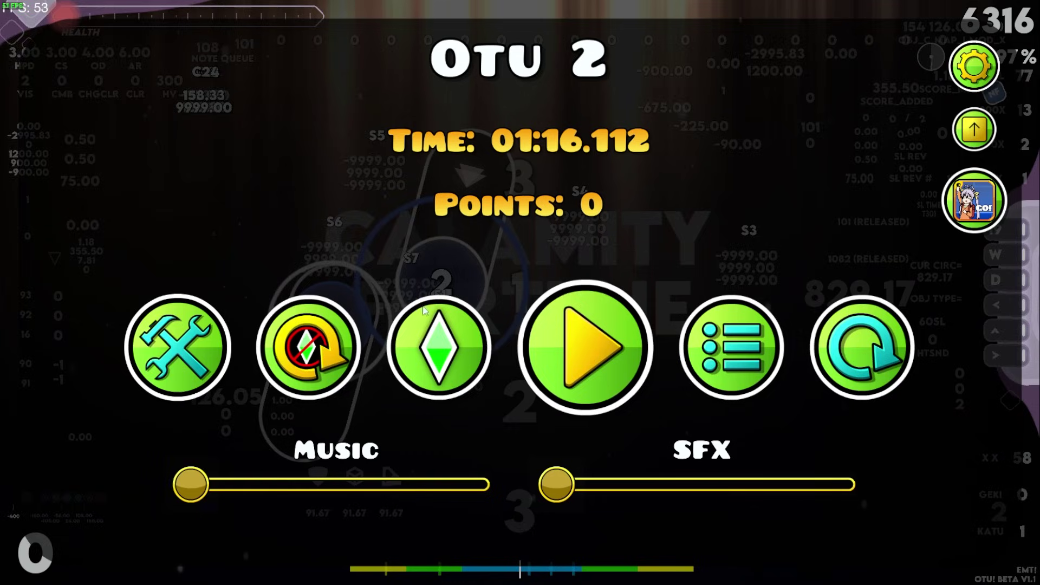
click(601, 363)
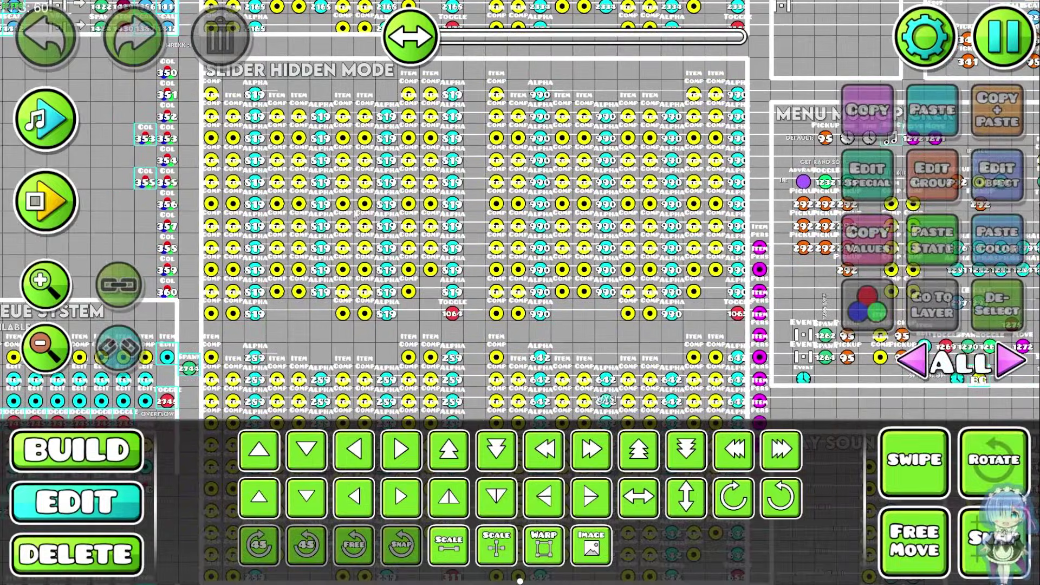
Inspect the opacity settings of two neighbouring Alpha triggers targeting group 819 in the Slider Hidden Mode block.
drag(515, 248, 496, 563)
drag(525, 70, 536, 401)
drag(507, 277, 555, 8)
drag(520, 336, 517, 85)
drag(352, 322, 392, 169)
click(400, 162)
click(985, 182)
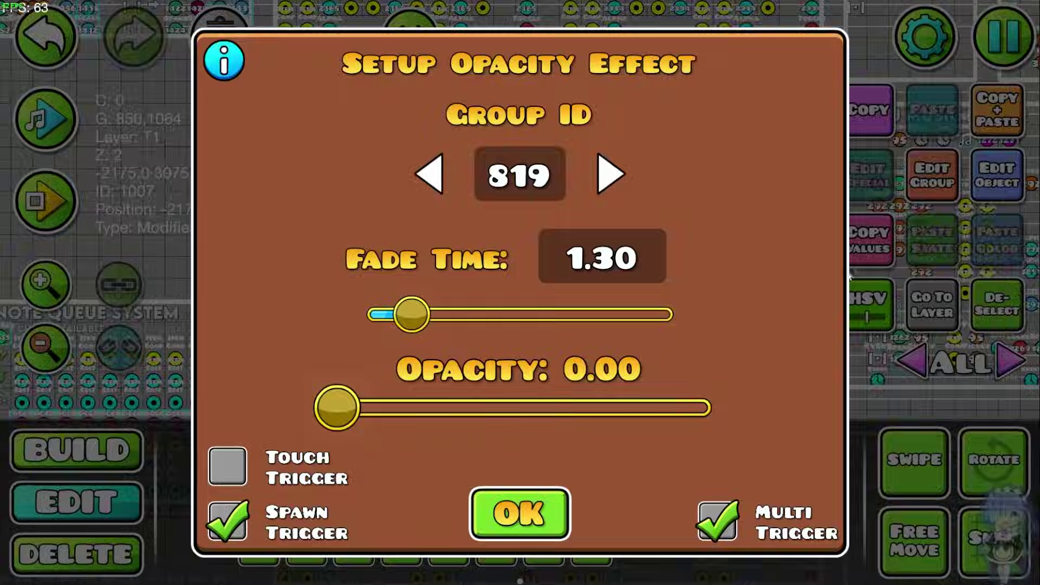
click(590, 263)
key(Escape)
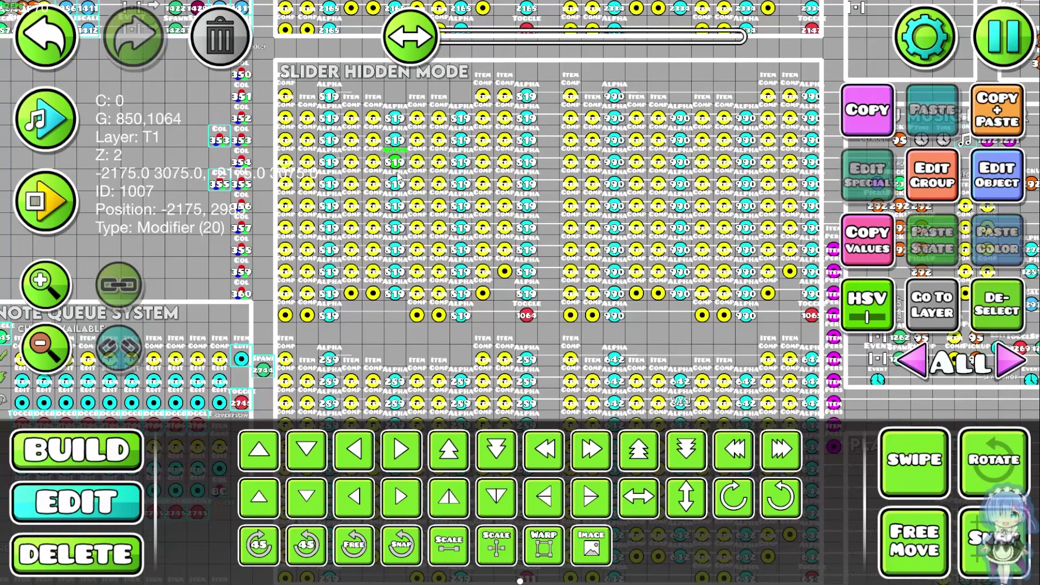
click(1000, 192)
key(Escape)
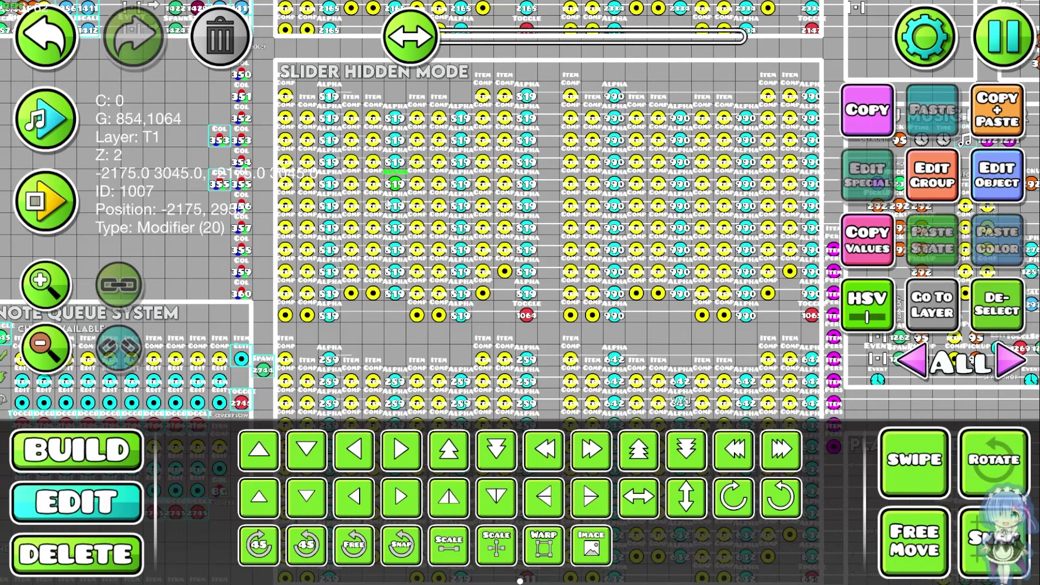
Compare the fade times and opacity of further Alpha triggers in the Slider Hidden Mode block, clearing the selection after each.
click(987, 187)
key(Escape)
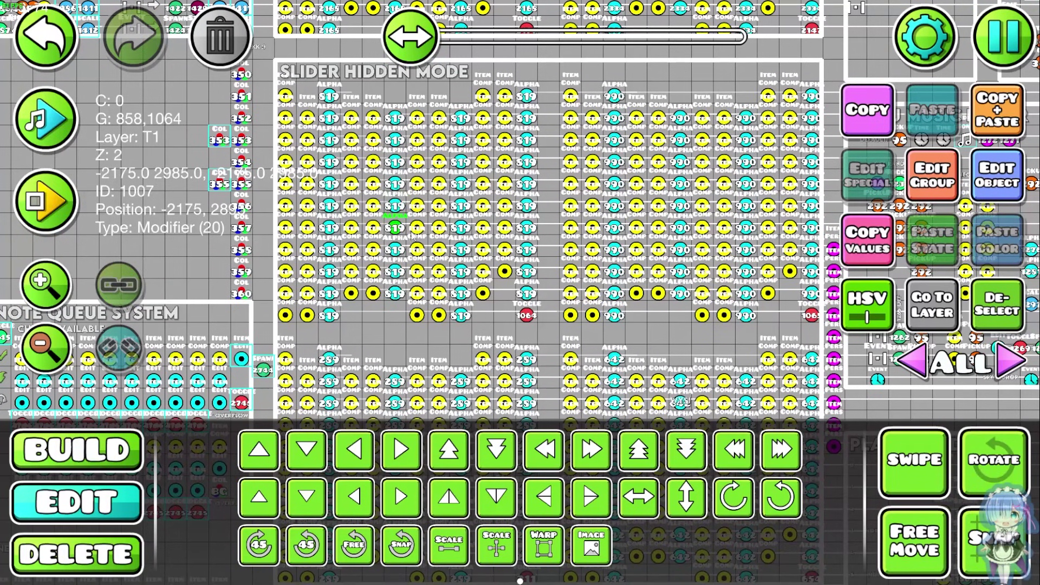
click(590, 267)
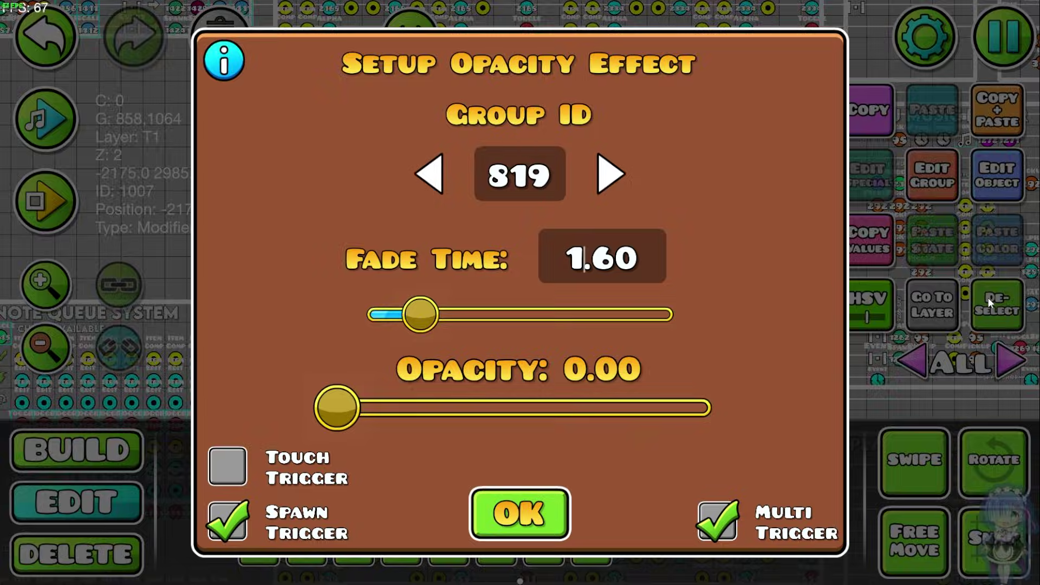
key(Escape)
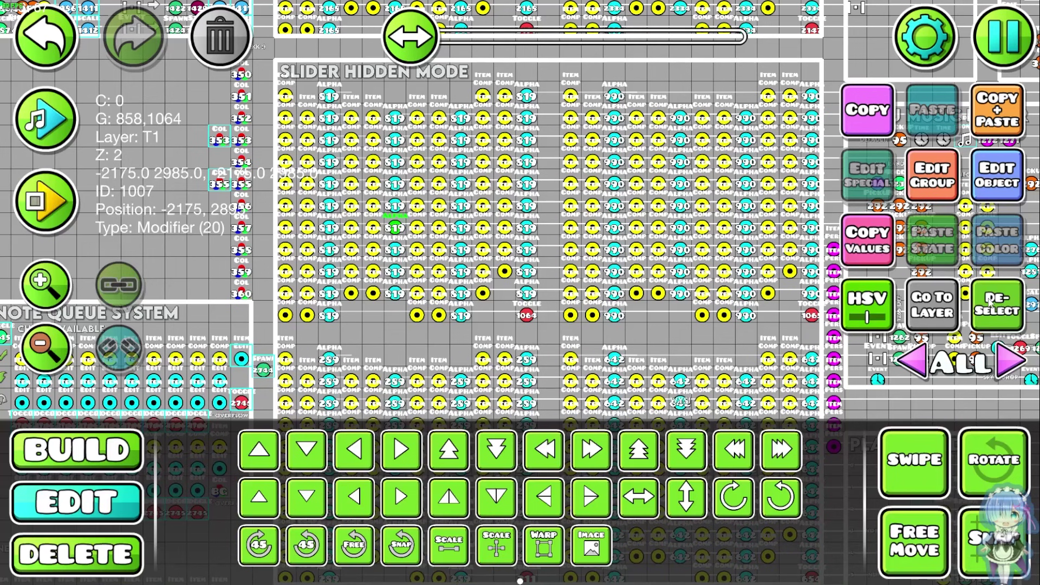
click(988, 297)
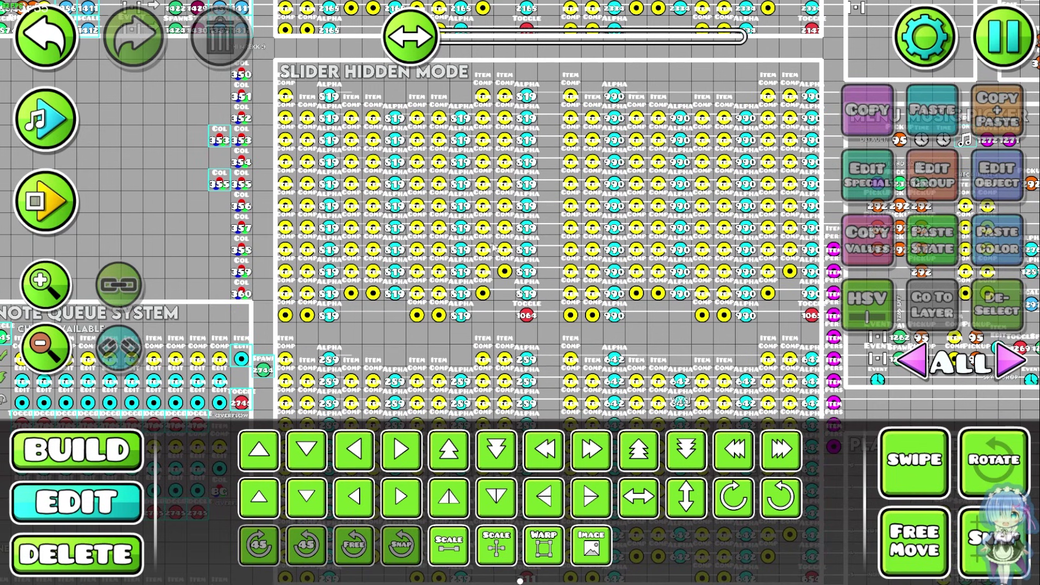
click(491, 186)
click(997, 174)
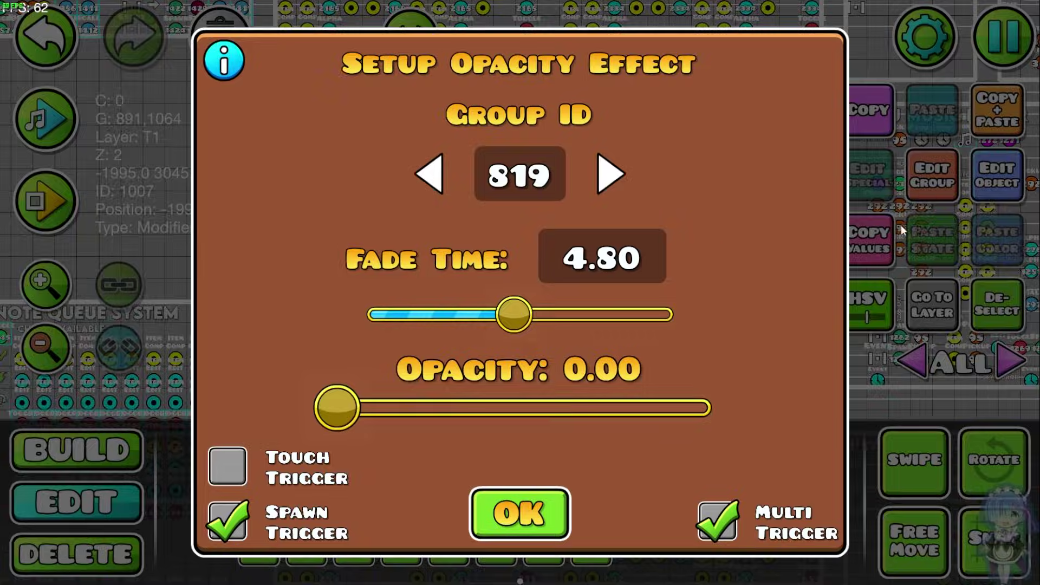
key(Escape)
click(986, 301)
Inspect the settings of a trigger in the trigger block directly above Slider Hidden Mode.
scroll(520, 244, down, 5)
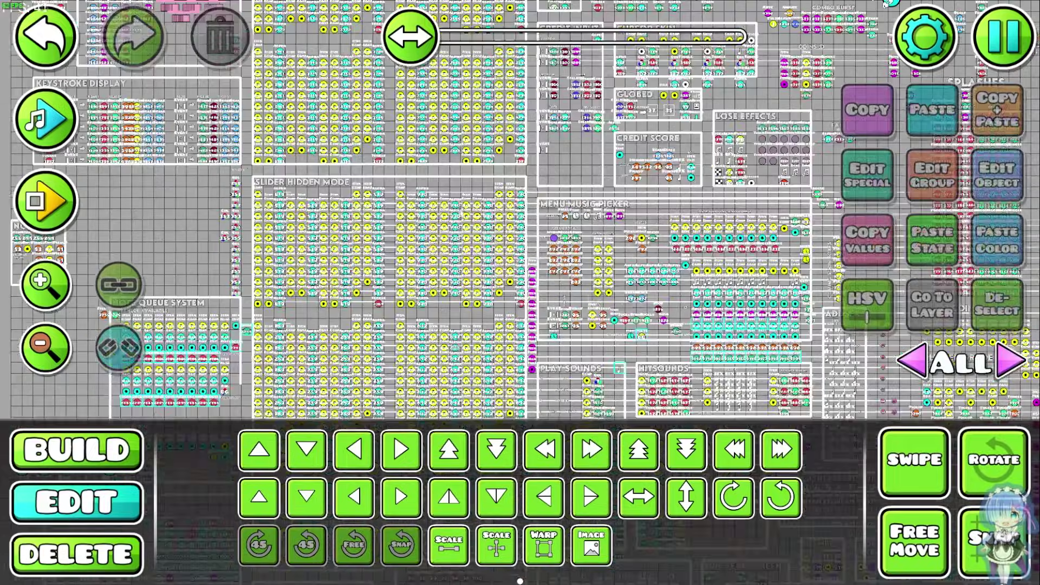
scroll(468, 238, up, 3)
scroll(521, 217, up, 3)
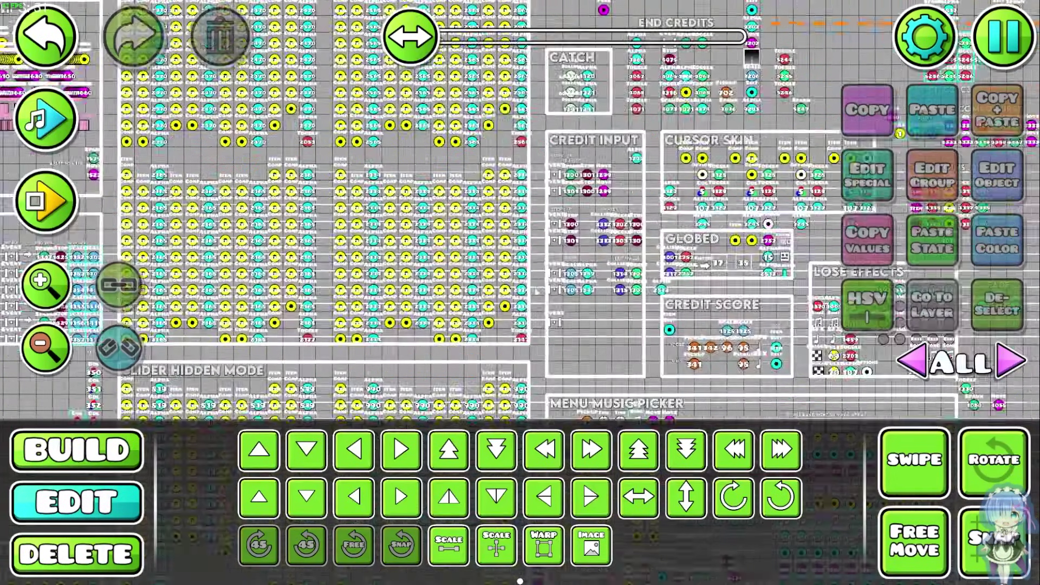
drag(268, 205, 381, 221)
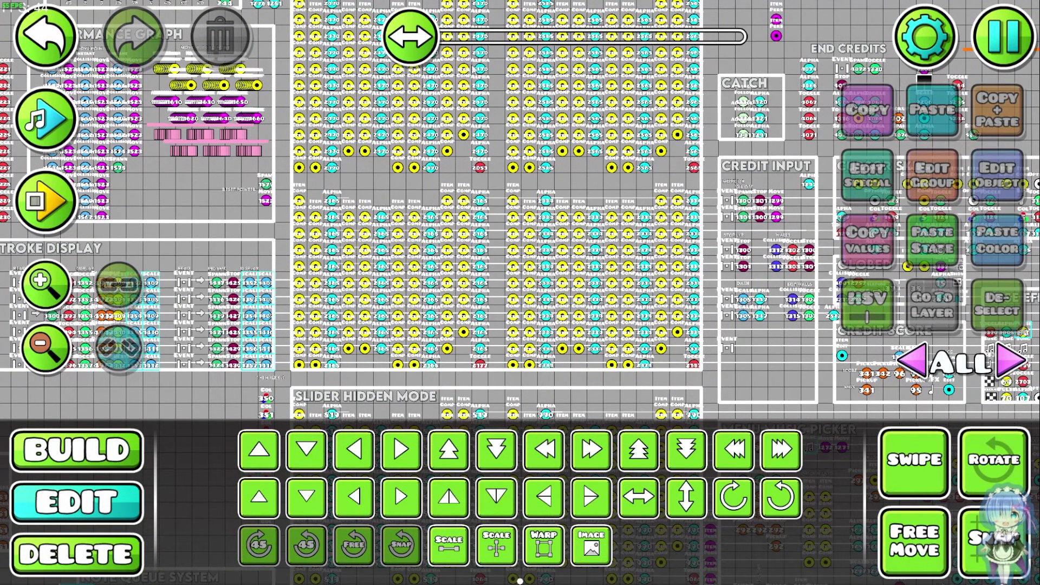
click(544, 135)
click(998, 175)
click(521, 511)
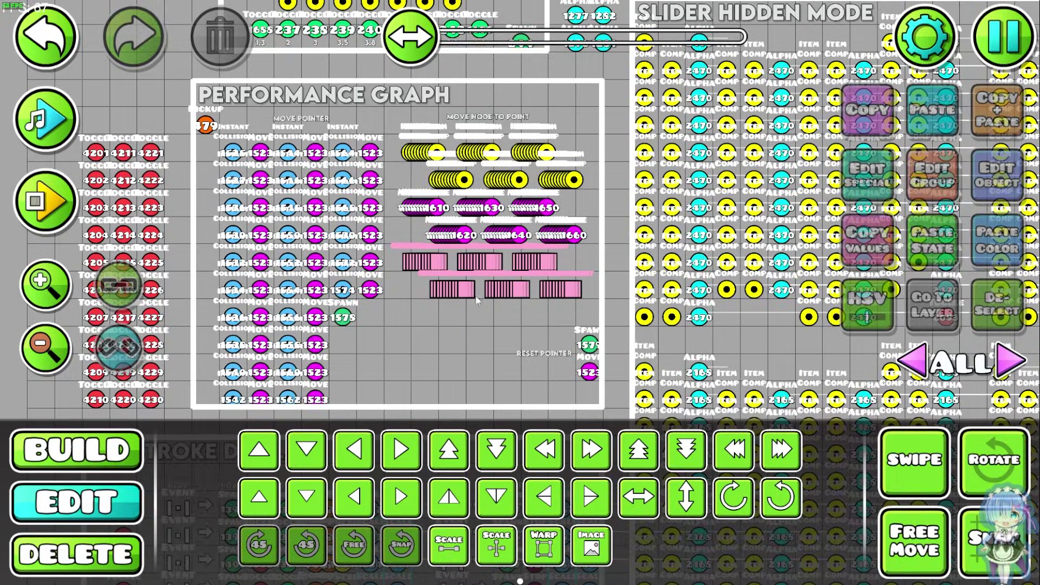
Look across the level from the Performance Graph block to the Wizard trigger section.
scroll(516, 342, down, 5)
drag(516, 342, 217, 325)
drag(677, 325, 352, 233)
drag(704, 379, 325, 136)
drag(555, 233, 513, 265)
scroll(513, 266, right, 15)
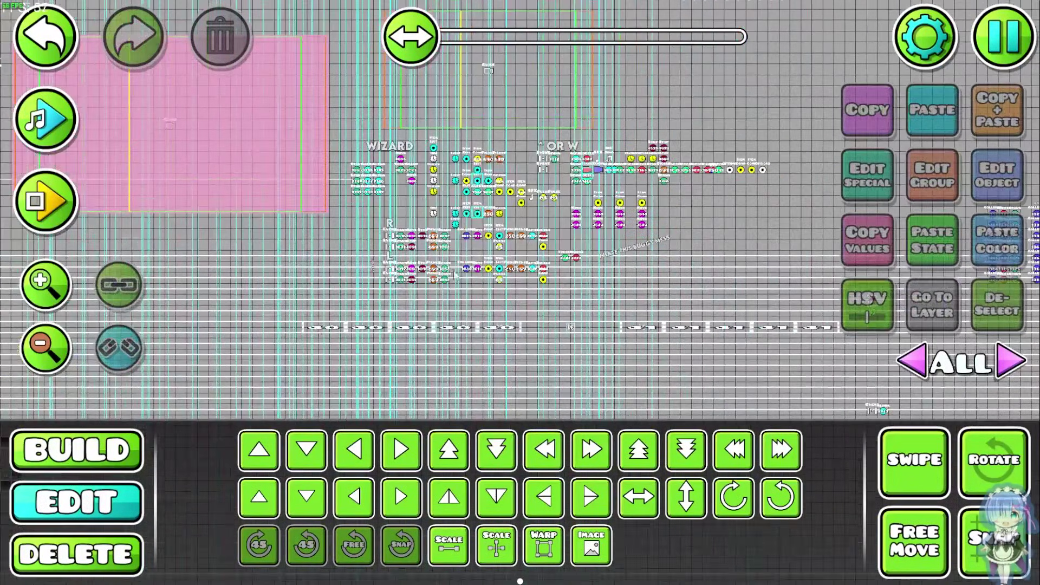
Examine how the Scale, Move, Pickup and Spawn triggers are laid out along the chart's timeline.
scroll(466, 255, up, 5)
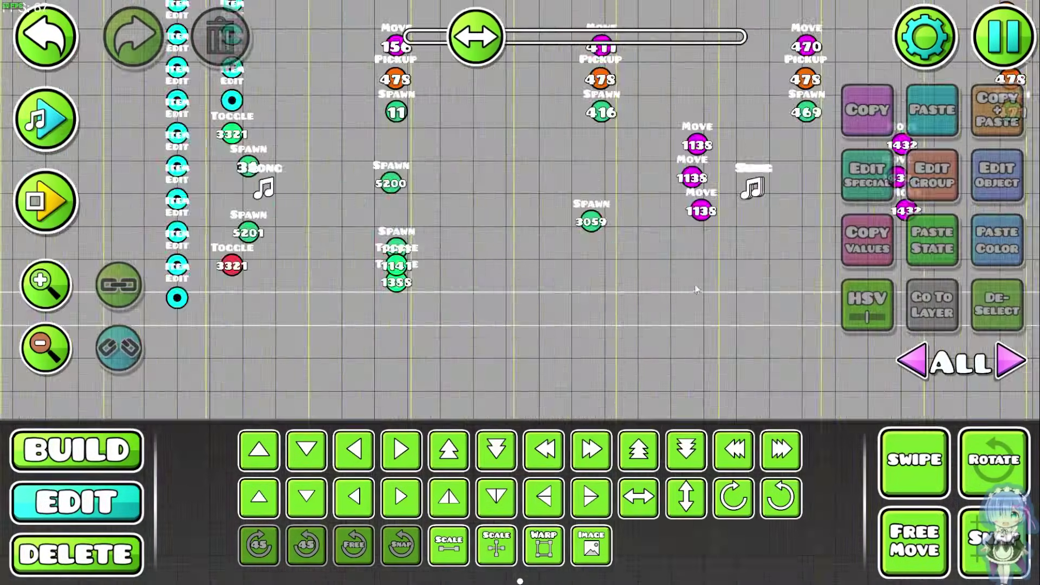
scroll(680, 290, down, 1)
drag(680, 291, 125, 290)
scroll(542, 269, down, 2)
scroll(553, 280, right, 10)
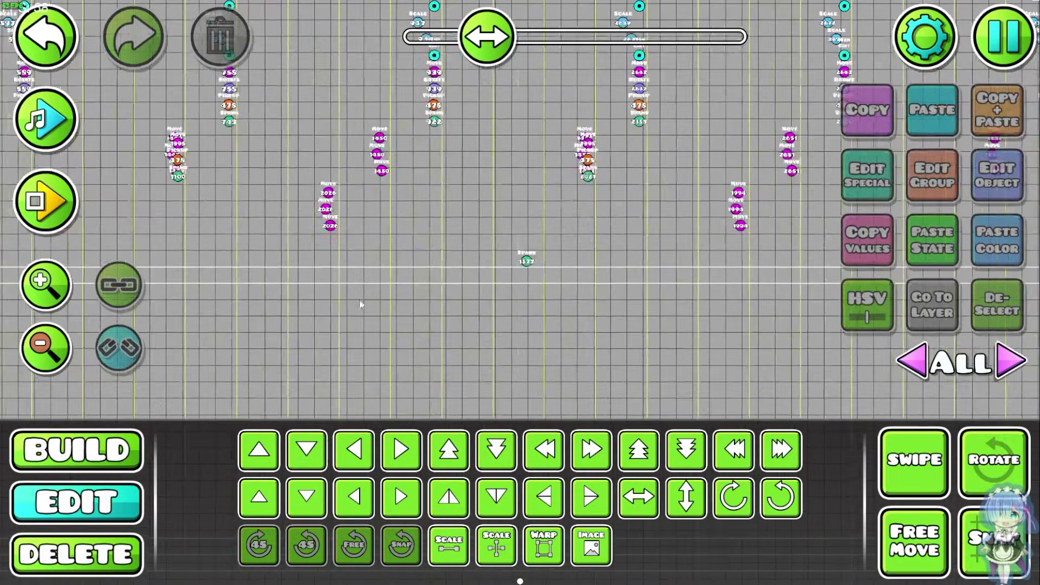
drag(650, 301, 2, 295)
drag(515, 274, 188, 279)
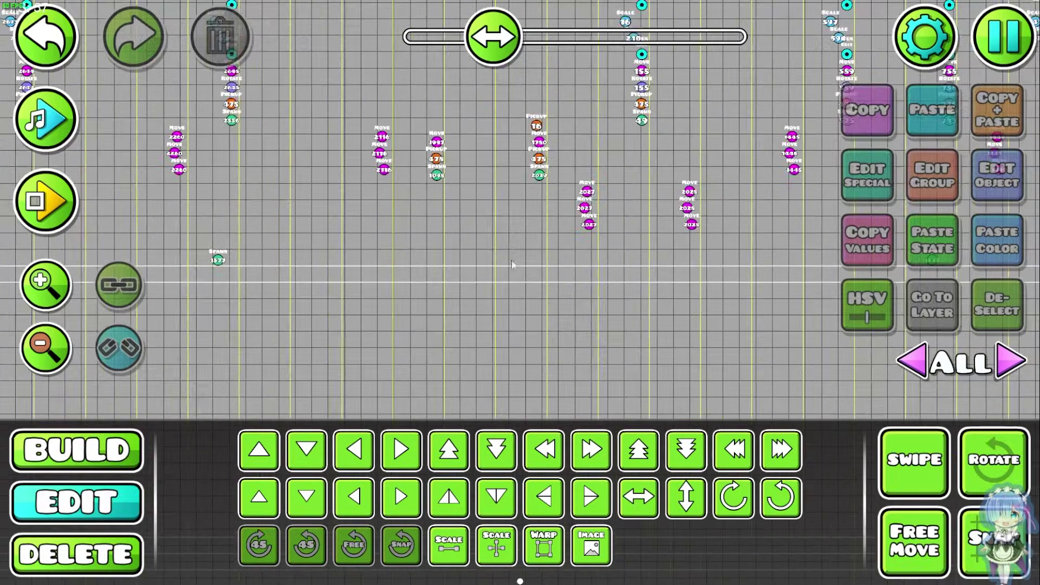
scroll(466, 264, down, 8)
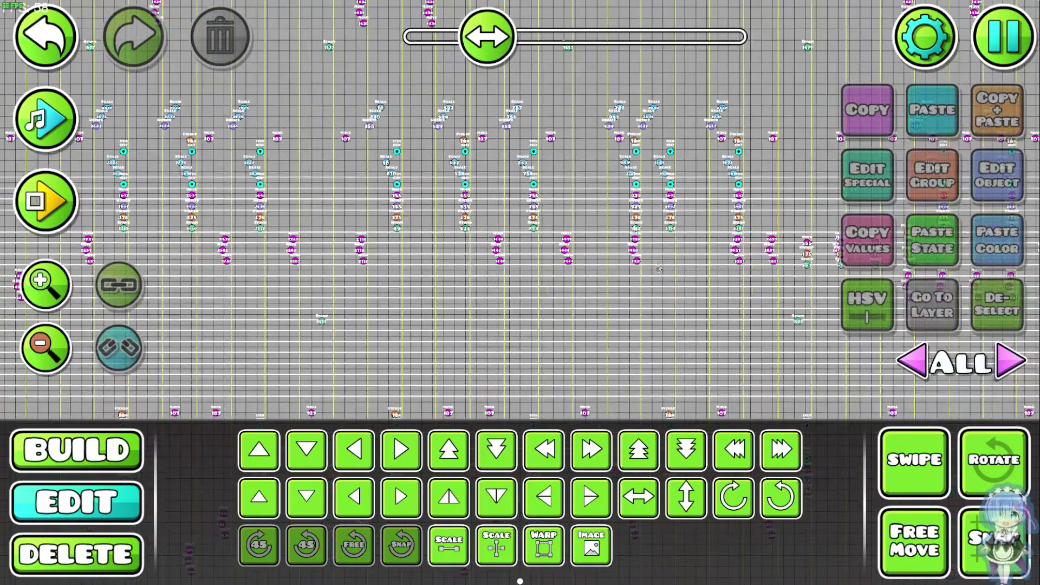
scroll(326, 287, up, 8)
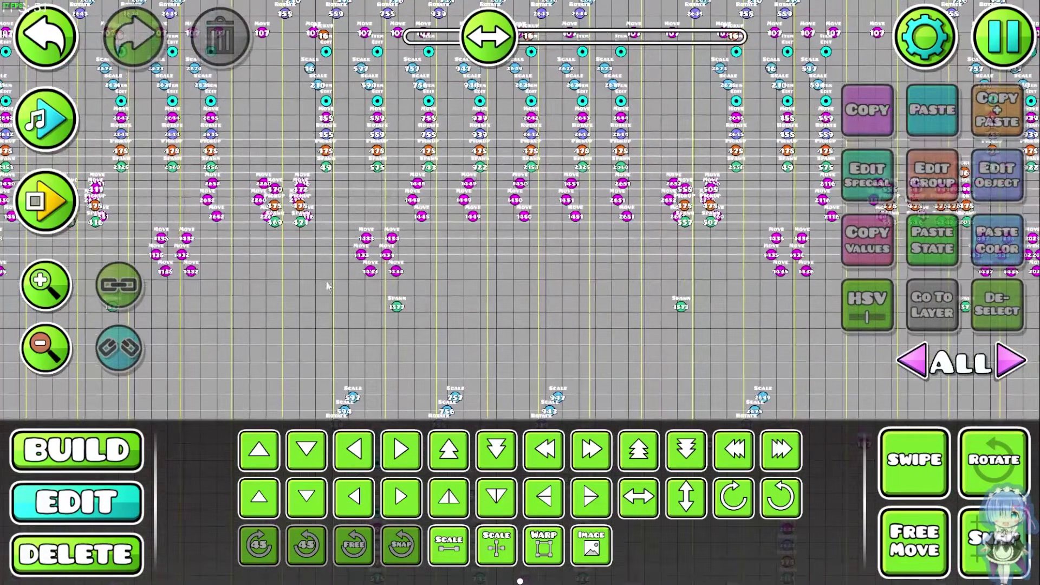
scroll(574, 334, up, 6)
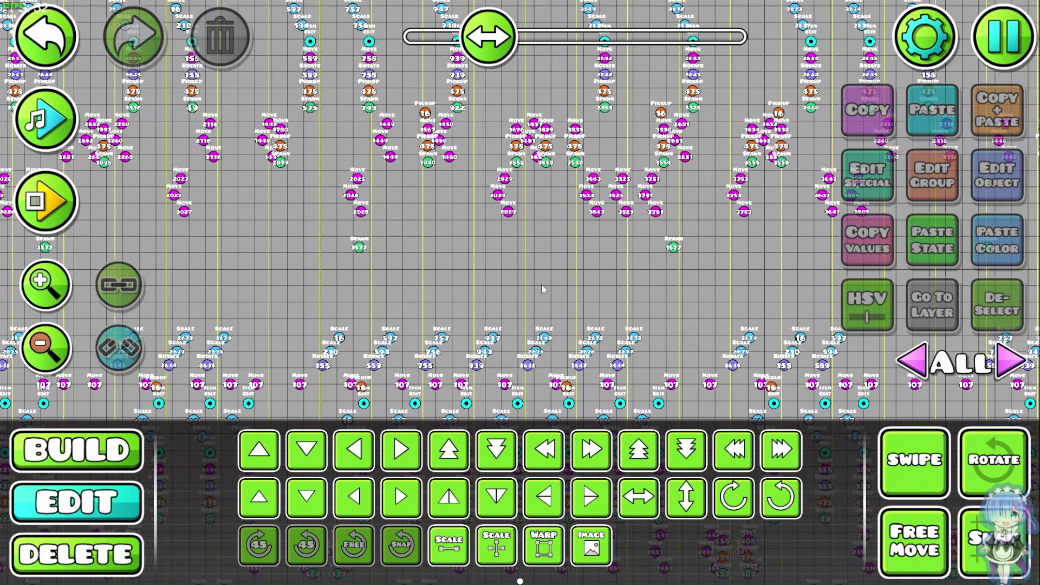
scroll(542, 287, down, 12)
scroll(647, 282, up, 12)
scroll(646, 282, down, 15)
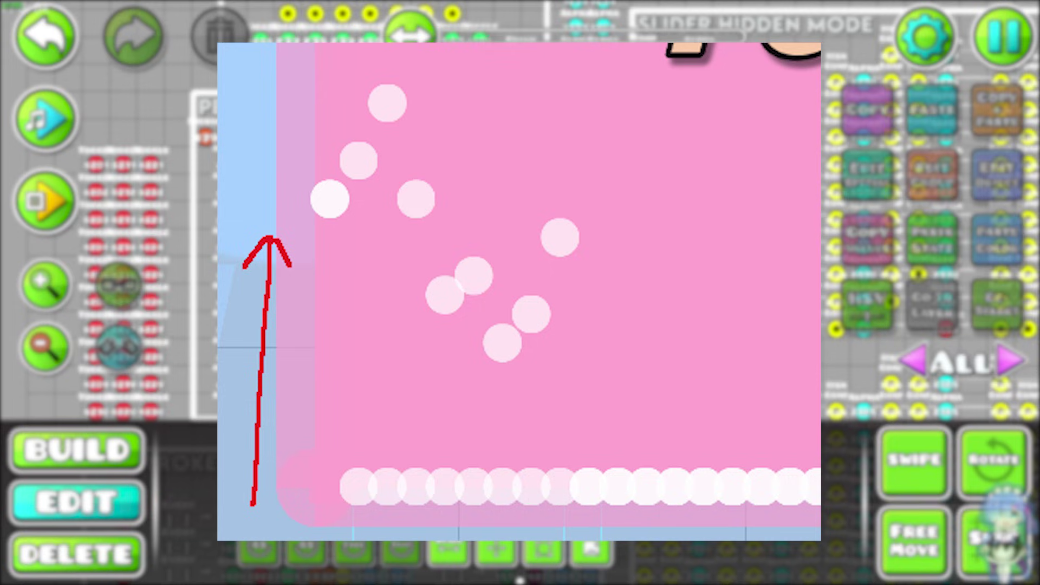
Inspect the Persistent Item settings of two triggers in the first purple row and one in the third, above Load Charts.
scroll(520, 233, down, 5)
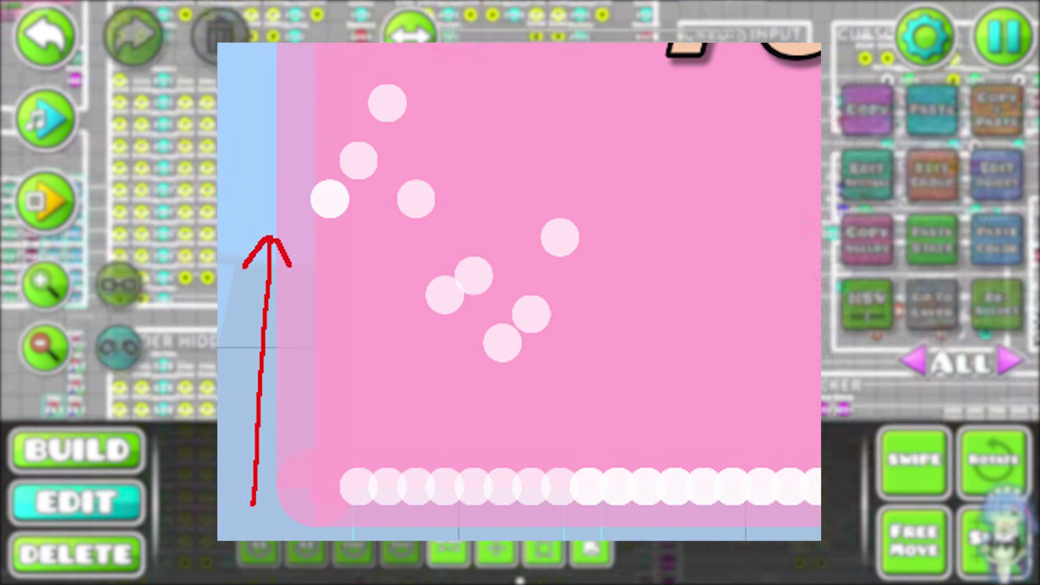
scroll(520, 233, right, 1)
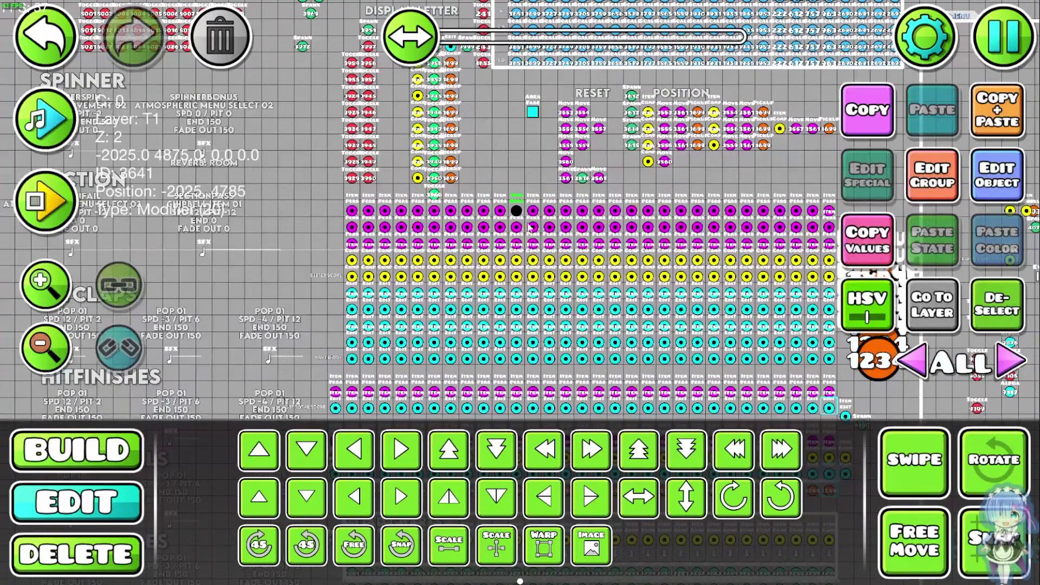
click(1021, 185)
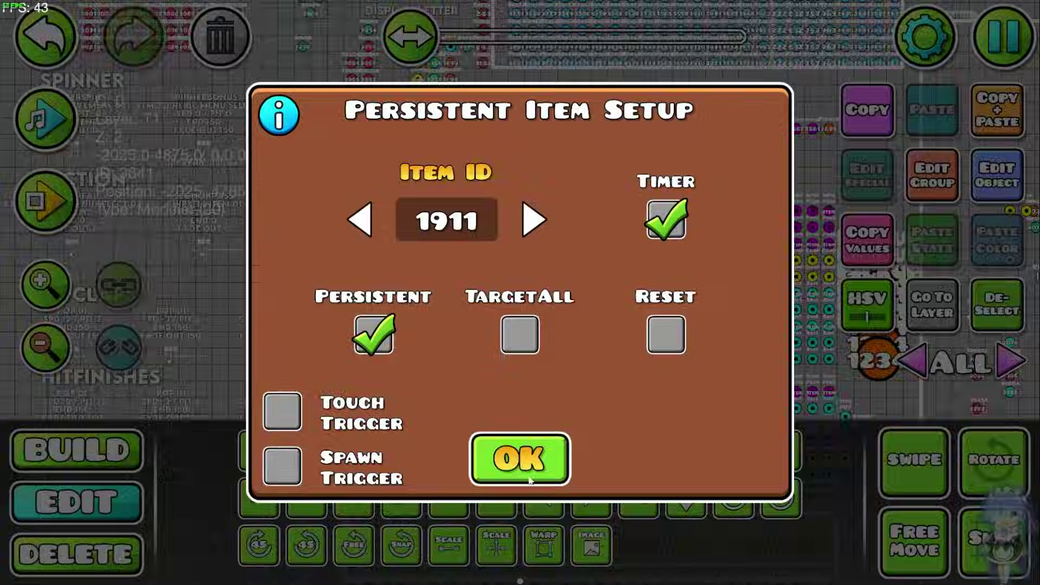
click(523, 461)
click(680, 210)
click(998, 176)
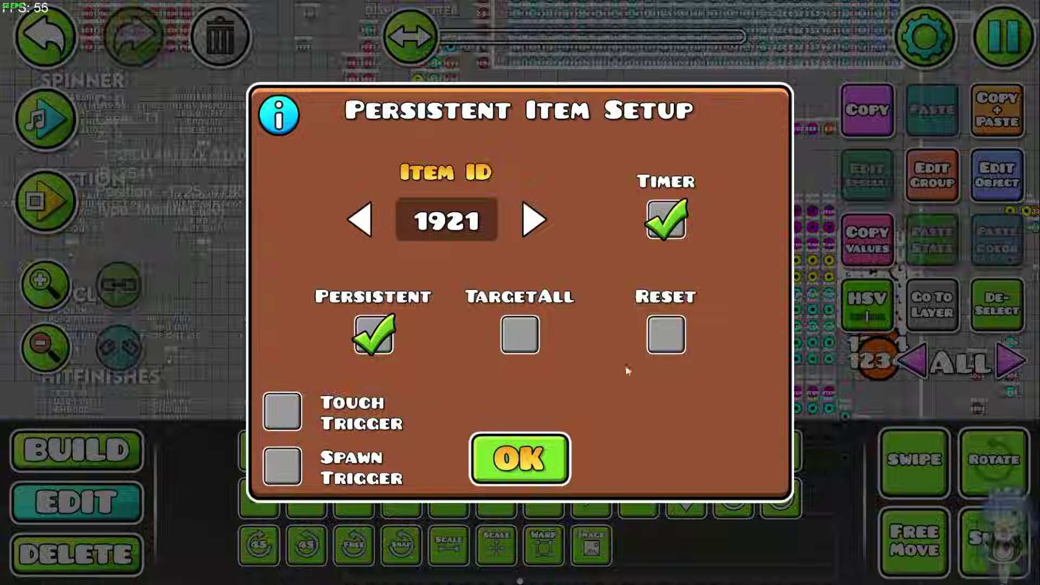
click(534, 460)
click(564, 241)
click(997, 176)
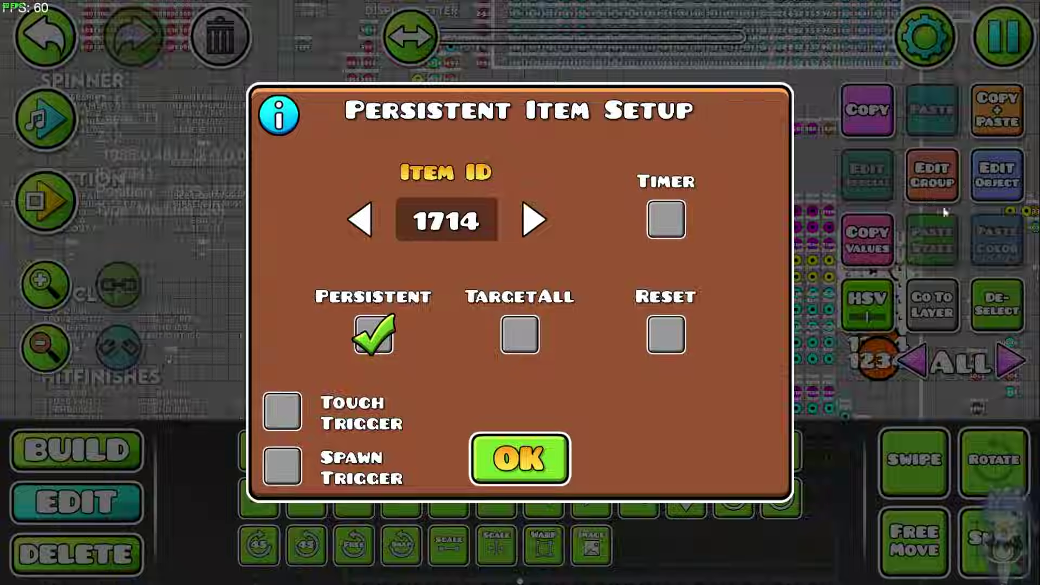
click(531, 486)
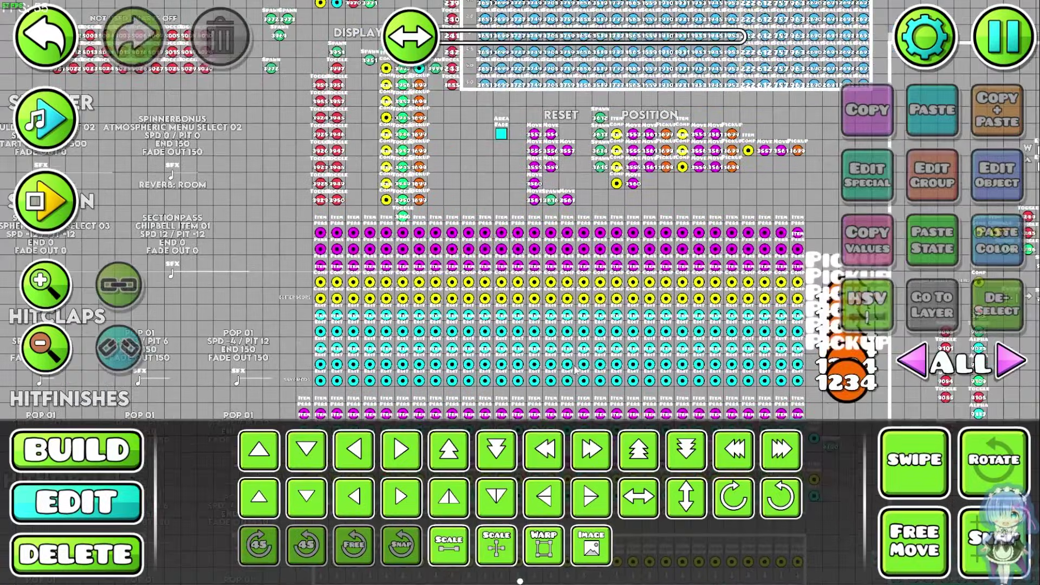
Select individual triggers from different rows of the item grid above Load Charts and clear the selection.
drag(576, 370, 579, 363)
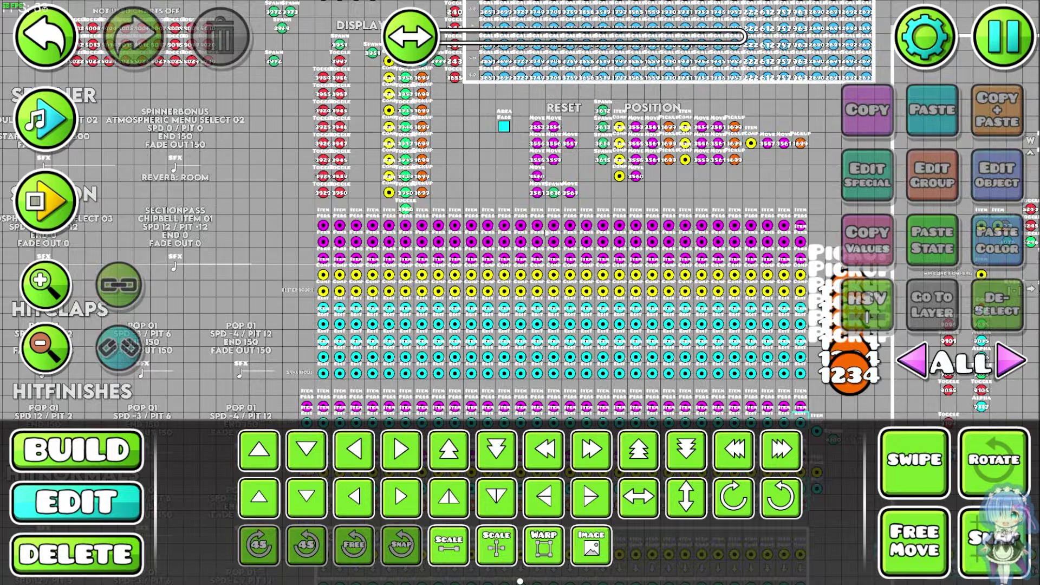
scroll(546, 234, down, 5)
click(571, 168)
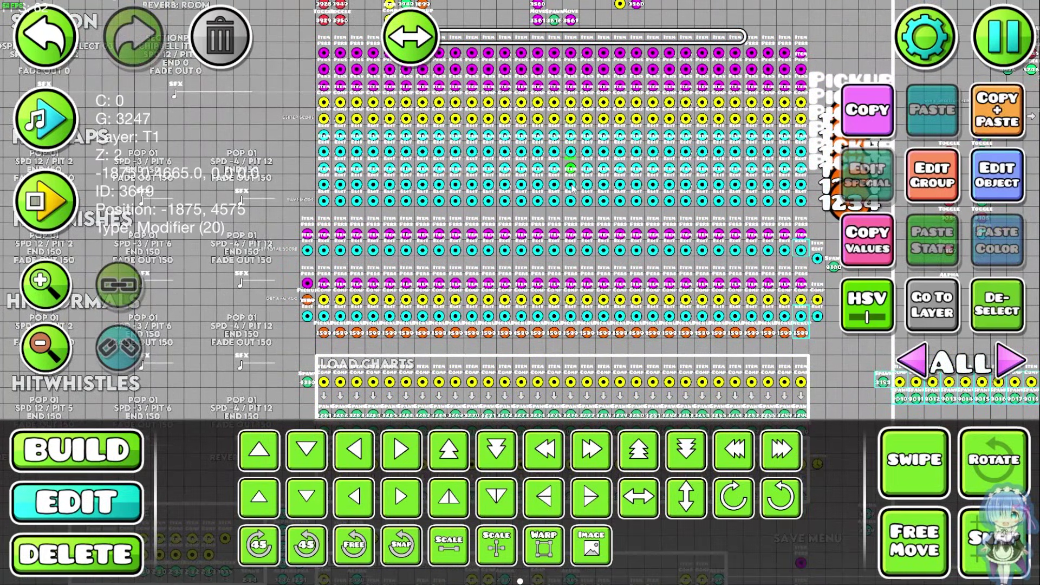
drag(573, 192, 572, 209)
click(573, 52)
click(571, 83)
click(988, 305)
Look over the Reset, Position, Timestamp, Display Letter and Set Circle Size triggers above the item grid.
drag(635, 367, 615, 195)
scroll(615, 195, up, 12)
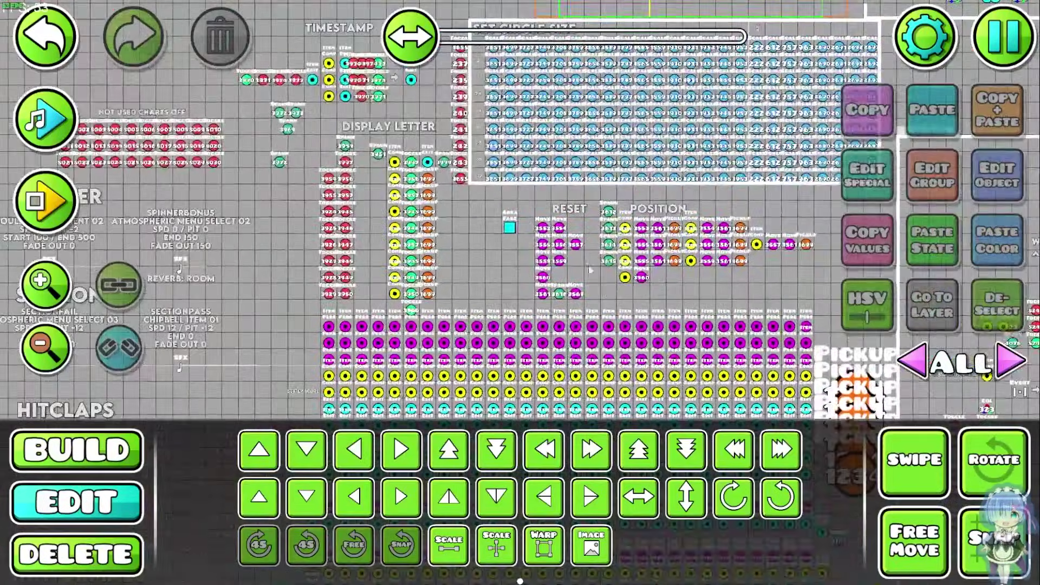
drag(590, 268, 648, 349)
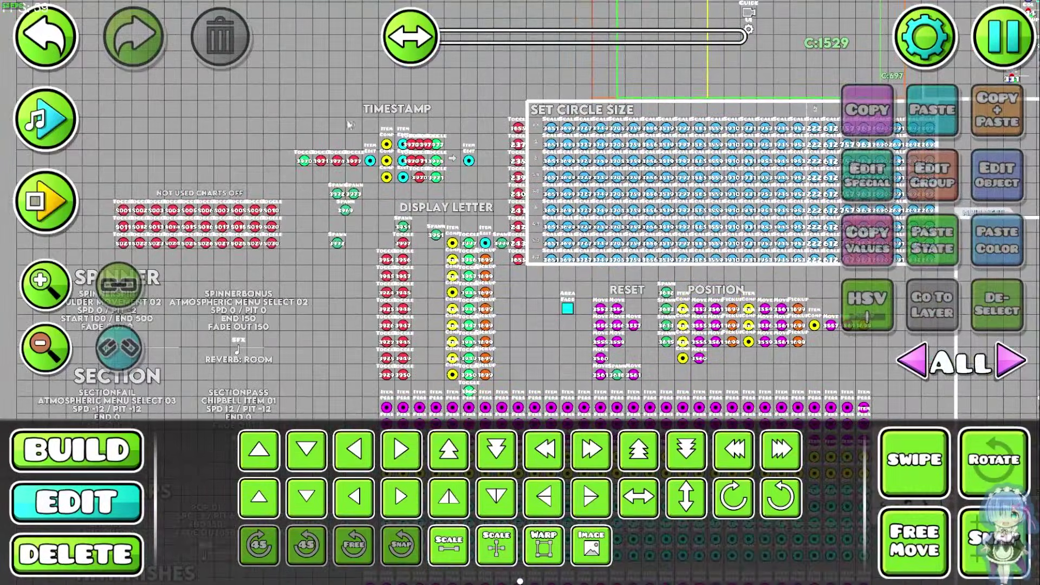
scroll(590, 269, right, 4)
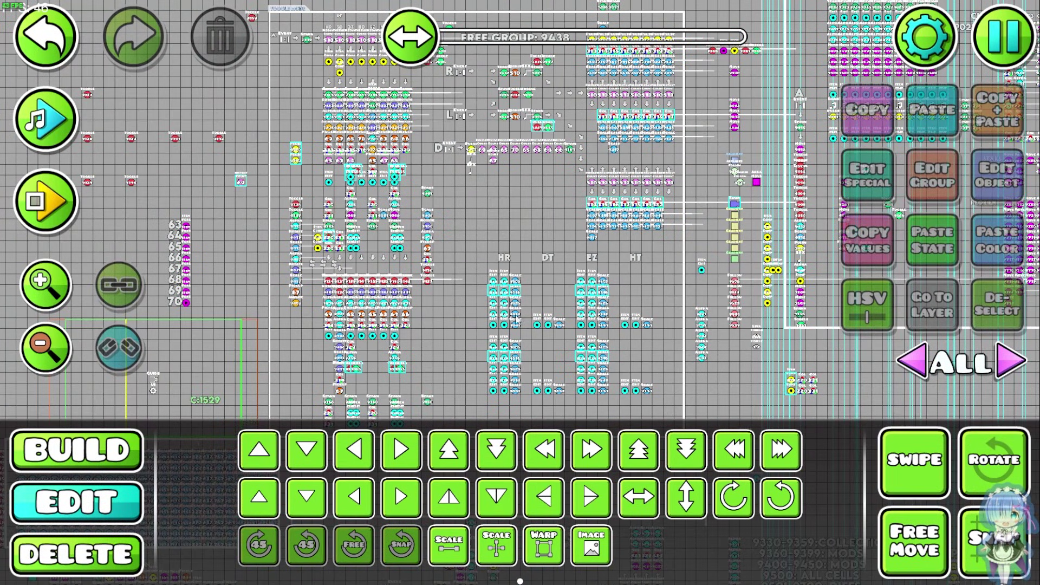
Examine the trigger area around the HR, DT, EZ and HT groups and the neighbouring blocks.
scroll(531, 308, right, 6)
scroll(531, 307, up, 3)
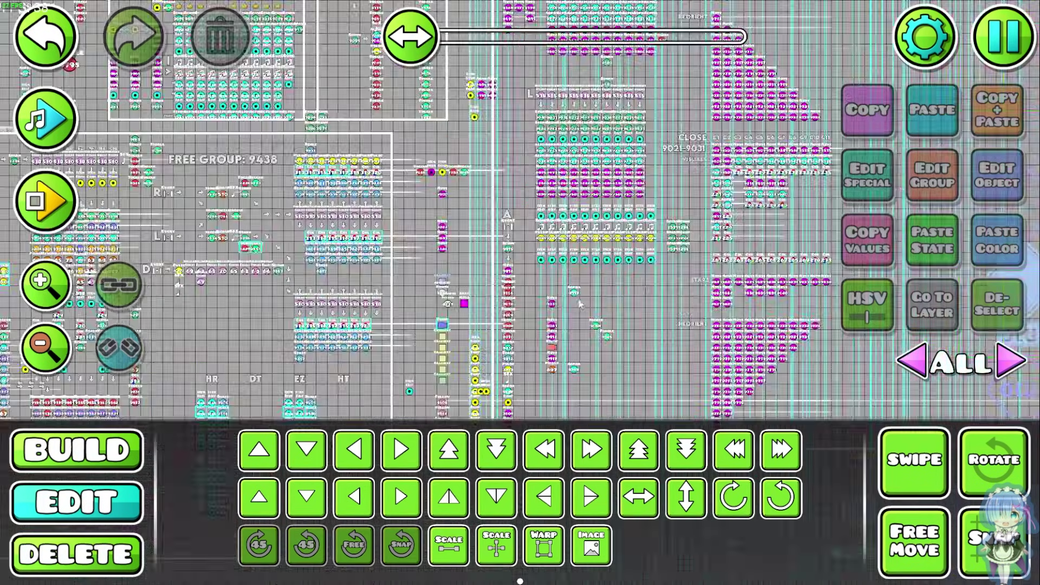
drag(580, 304, 704, 260)
scroll(623, 266, down, 5)
drag(623, 266, 620, 233)
scroll(623, 244, up, 5)
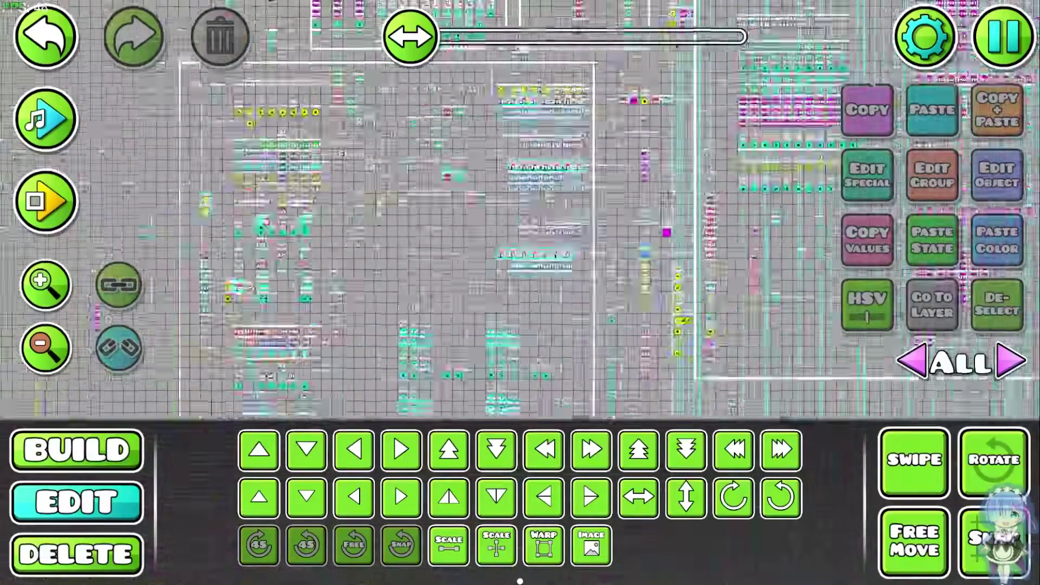
scroll(660, 296, up, 5)
scroll(660, 297, down, 5)
scroll(660, 296, right, 2)
scroll(660, 297, down, 5)
scroll(660, 296, right, 2)
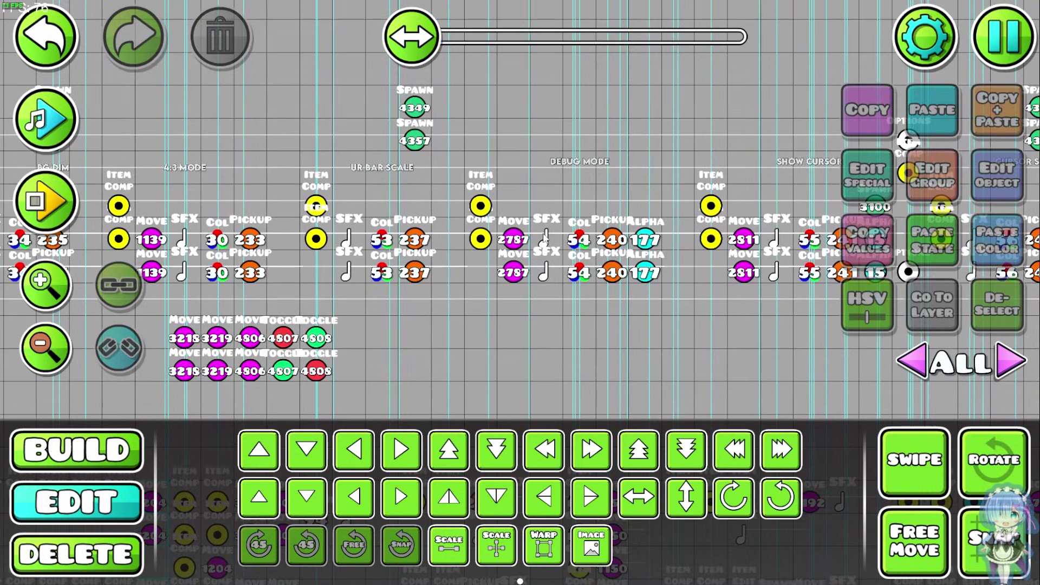
Select triggers under the Debug Mode label in the settings section and clear the selection.
click(516, 236)
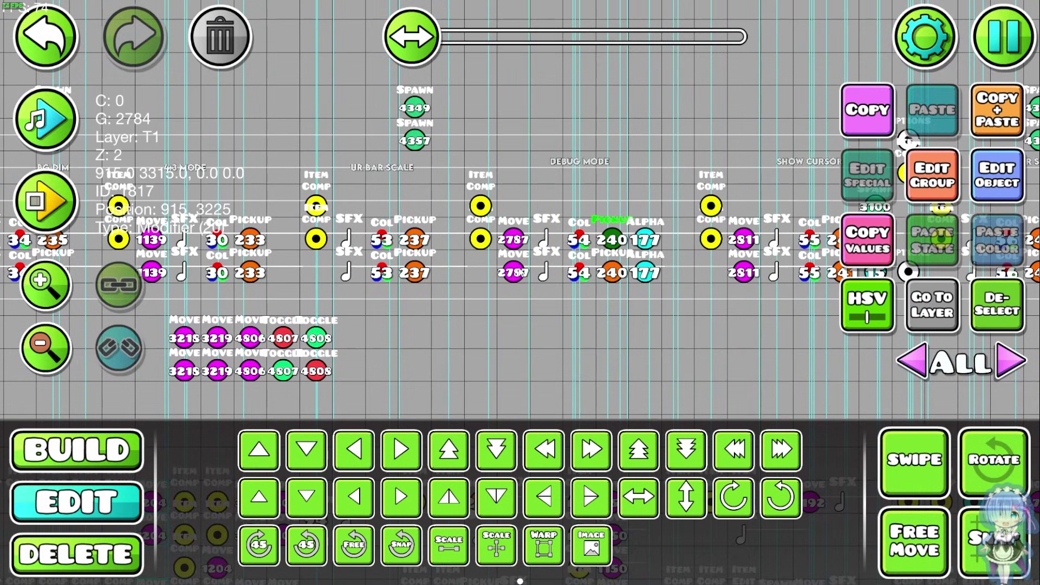
click(517, 273)
click(997, 304)
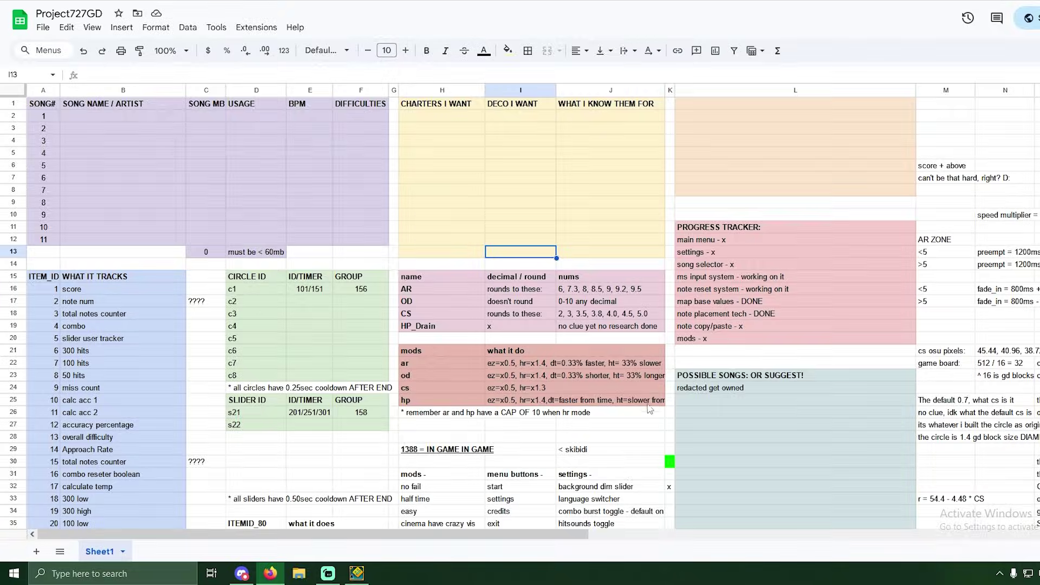
Read the mods, menu and settings notes and highlight the two-line score formula beginning "Score = Hit value".
click(624, 427)
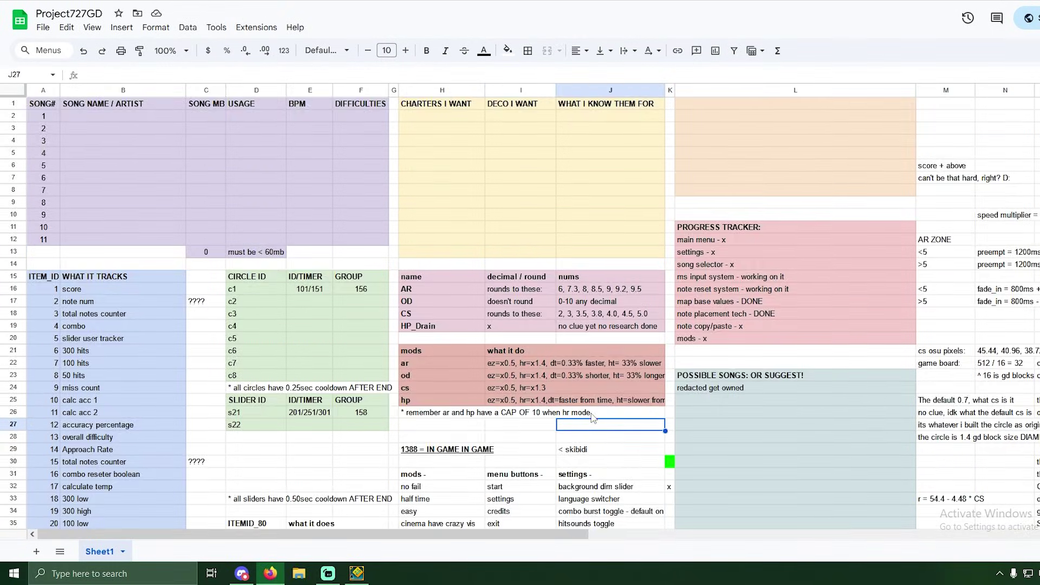
scroll(594, 418, down, 6)
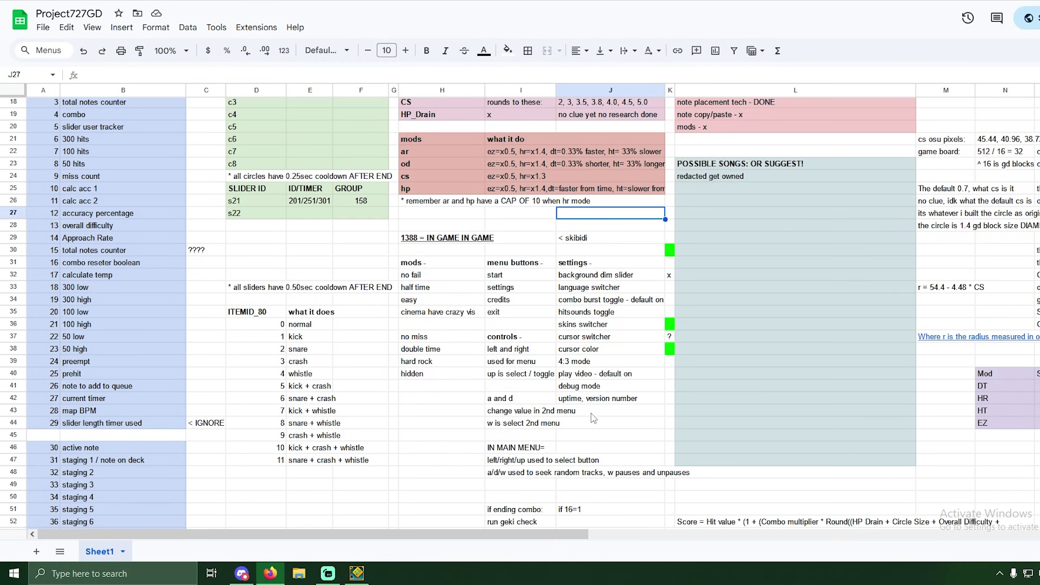
scroll(593, 418, down, 2)
scroll(593, 418, down, 2)
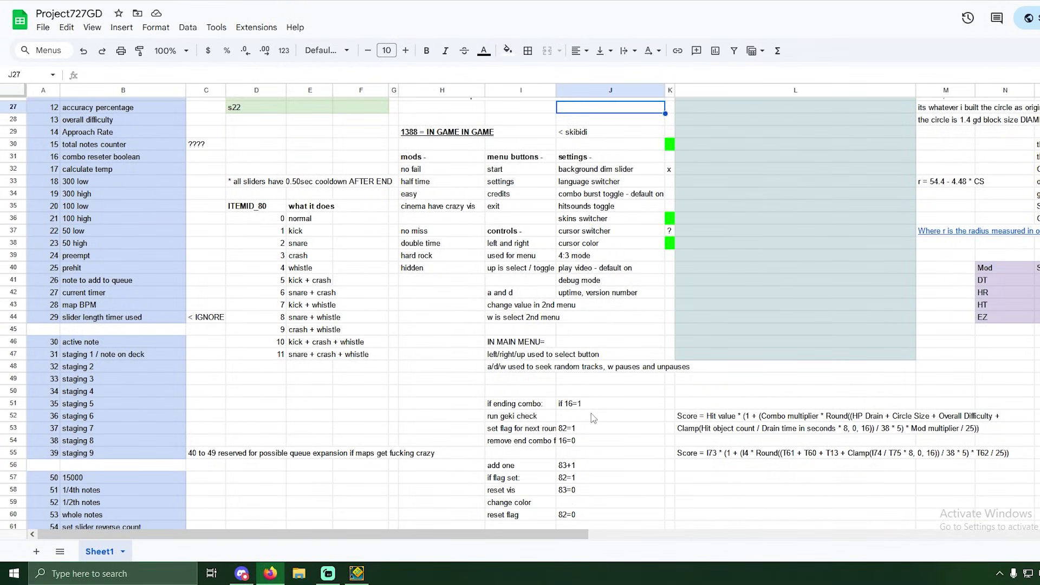
drag(688, 403, 958, 441)
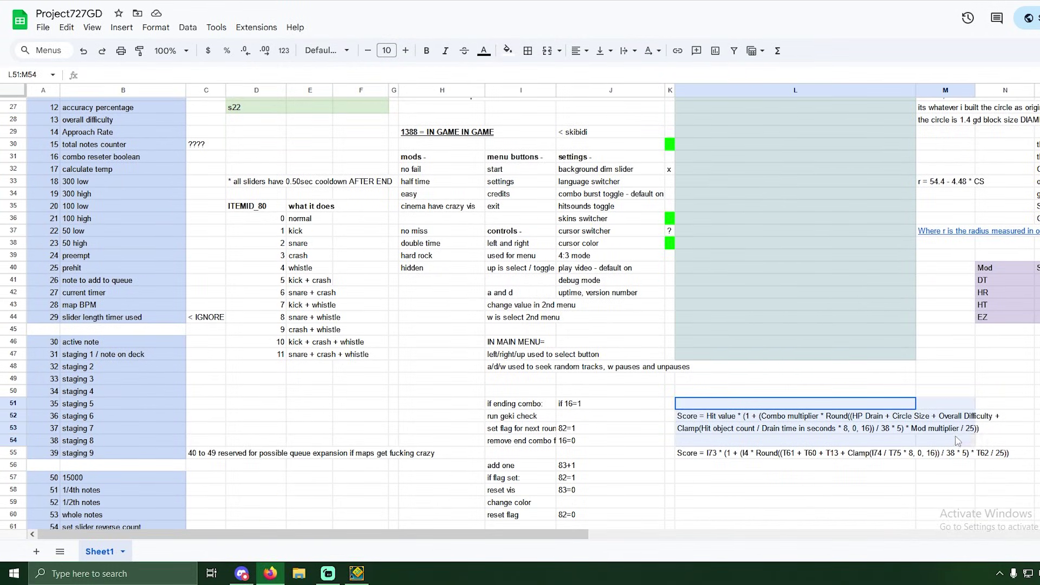
click(924, 443)
scroll(101, 164, up, 2)
scroll(102, 164, up, 4)
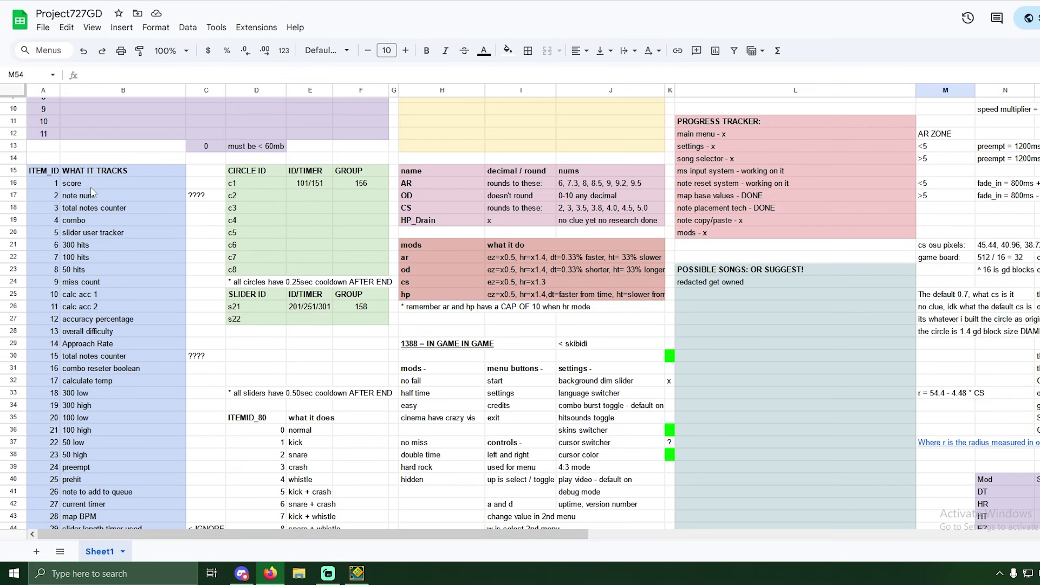
Highlight the ITEM_ID and WHAT IT TRACKS headers and examine the first entries listed beneath them.
drag(44, 170, 129, 164)
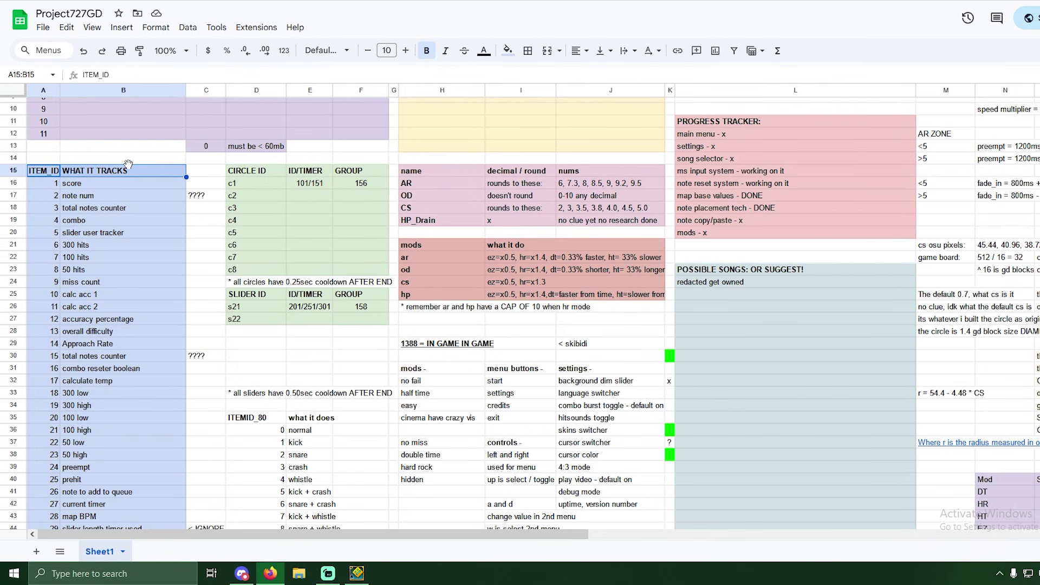
click(194, 166)
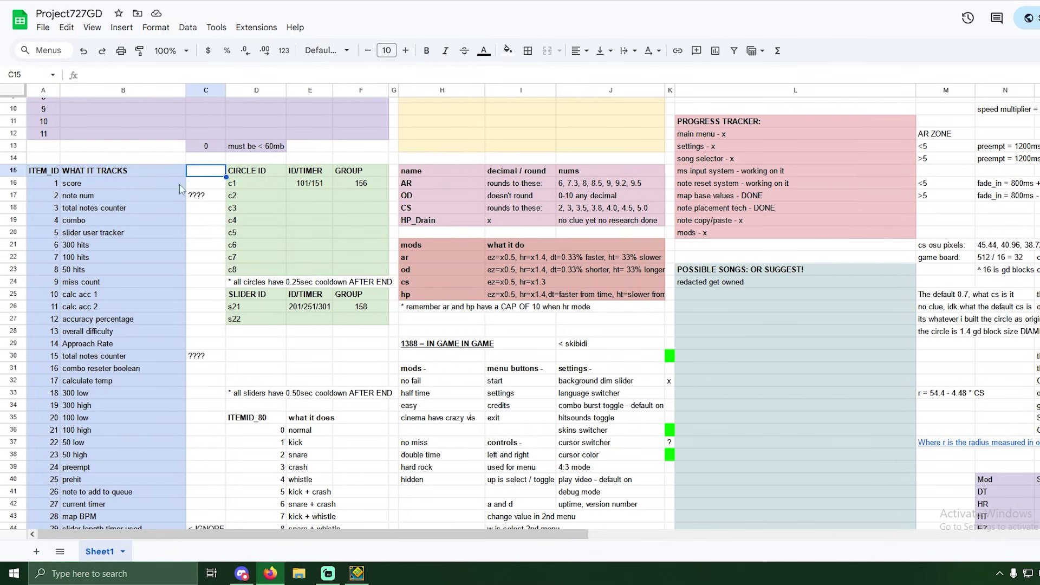
key(Down)
drag(209, 186, 210, 307)
click(208, 286)
drag(204, 247, 210, 271)
click(213, 272)
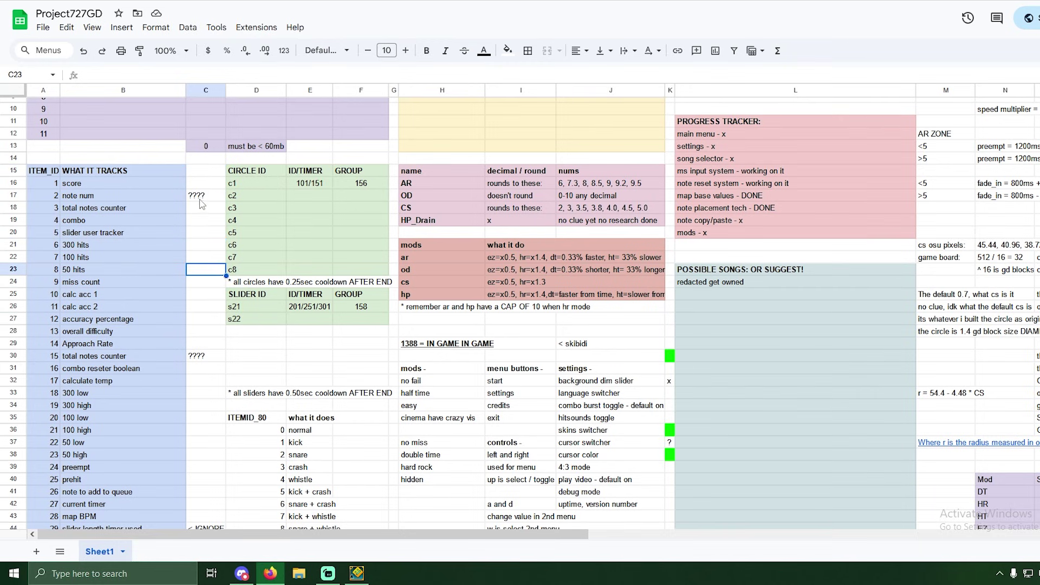
click(208, 184)
Examine the item IDs from the note staging entries through the mod toggles and hitsound values.
scroll(213, 189, down, 6)
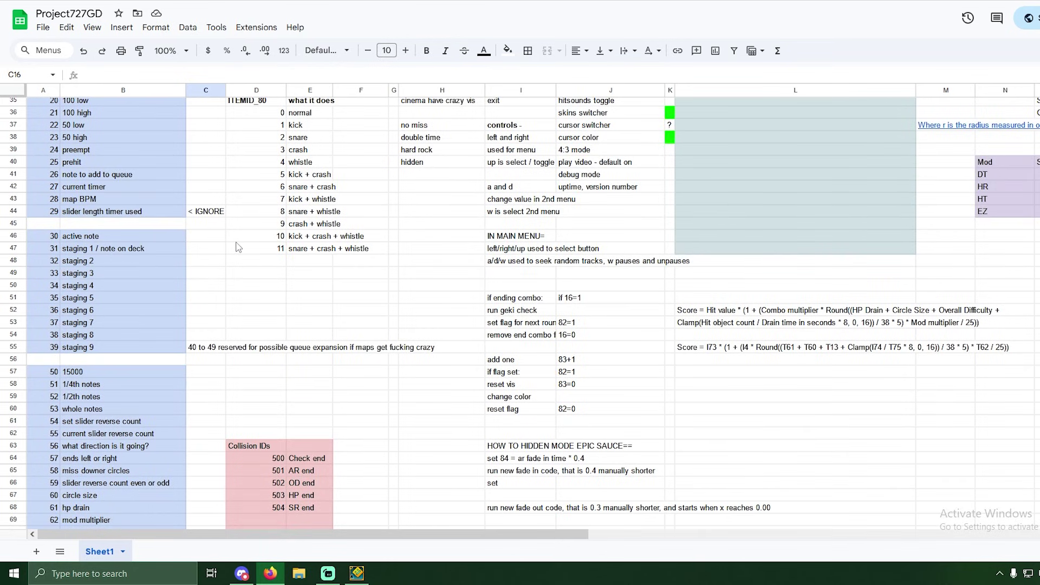
click(214, 238)
drag(213, 243, 211, 350)
click(257, 312)
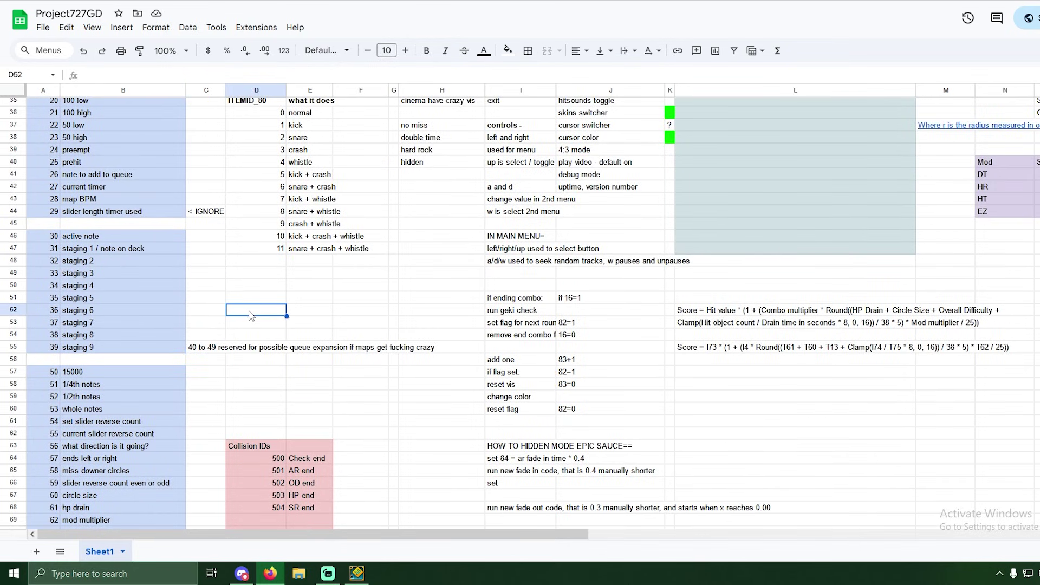
scroll(246, 298, down, 4)
scroll(246, 298, down, 4)
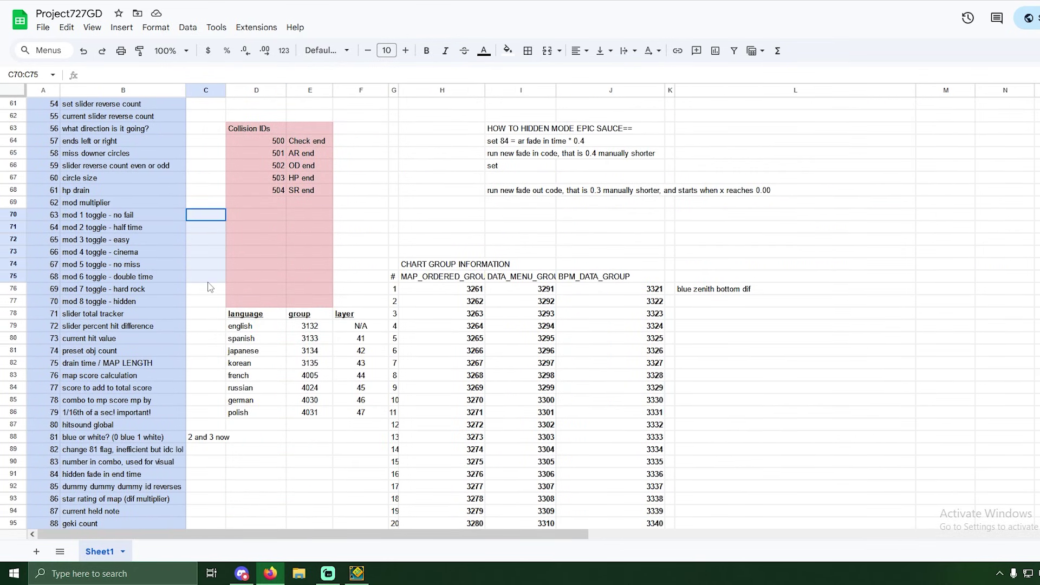
click(211, 288)
scroll(206, 282, down, 5)
click(203, 260)
click(258, 285)
Review the circle 1 and slider 1 item IDs, marking the cells beside the slider entries.
scroll(259, 293, down, 5)
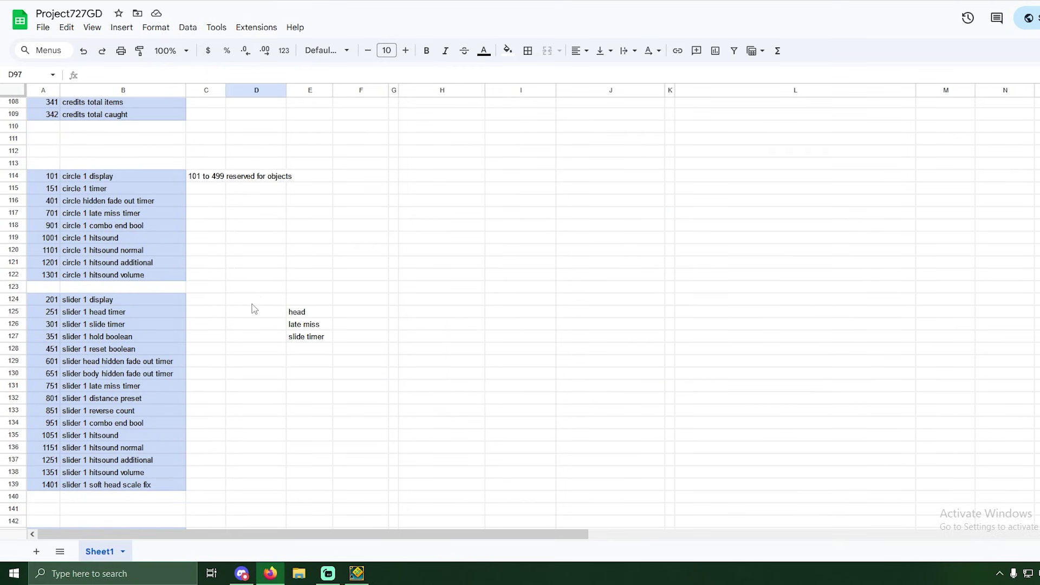
scroll(252, 304, down, 1)
drag(218, 249, 222, 396)
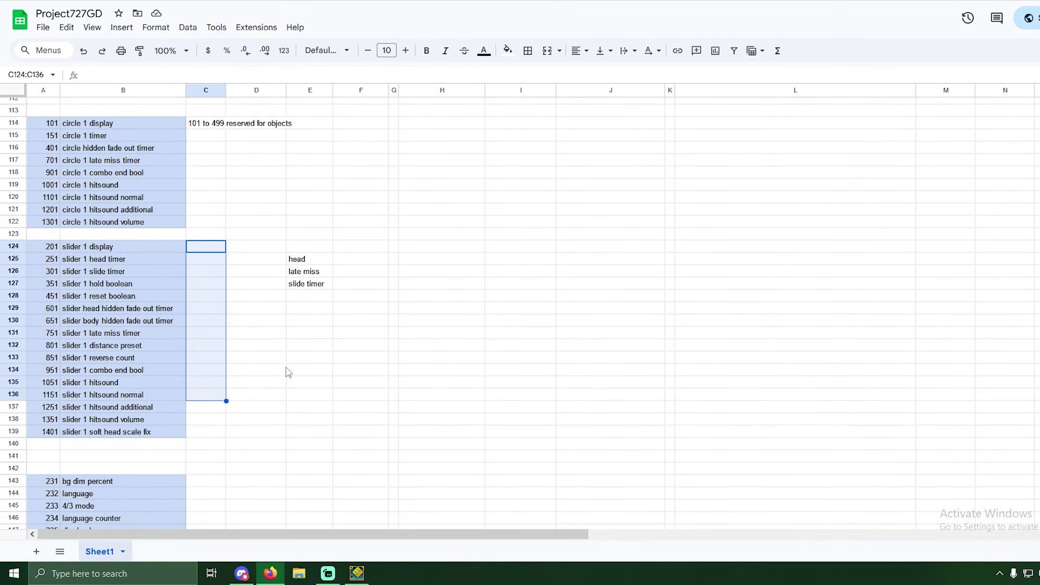
click(283, 371)
drag(216, 310, 219, 421)
click(294, 373)
click(219, 347)
Review the item IDs for settings, the random jukebox queue, spinner calculations and key presses.
scroll(307, 352, down, 5)
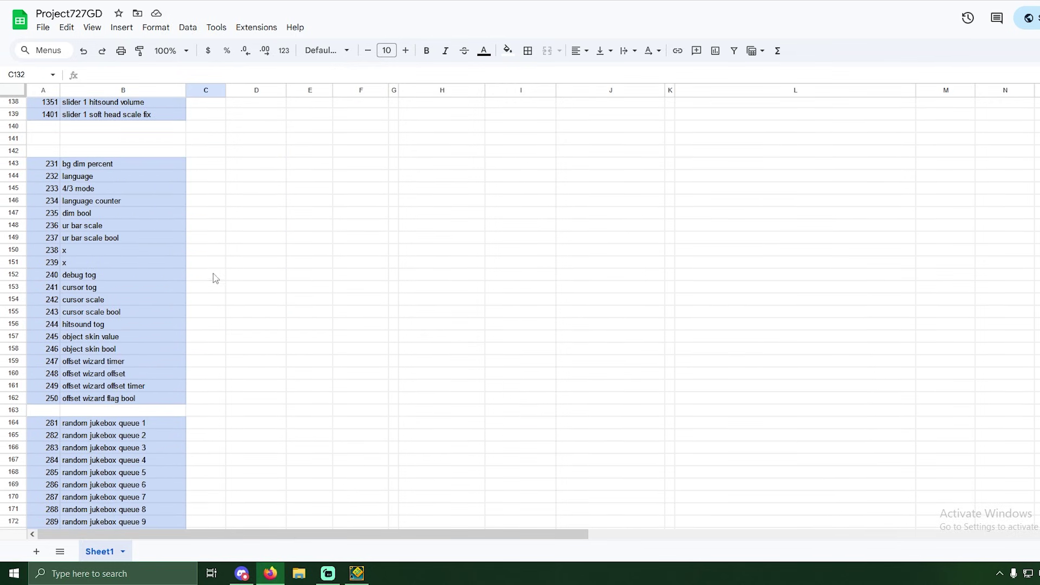
drag(206, 266, 217, 328)
click(255, 327)
scroll(286, 334, down, 5)
click(219, 158)
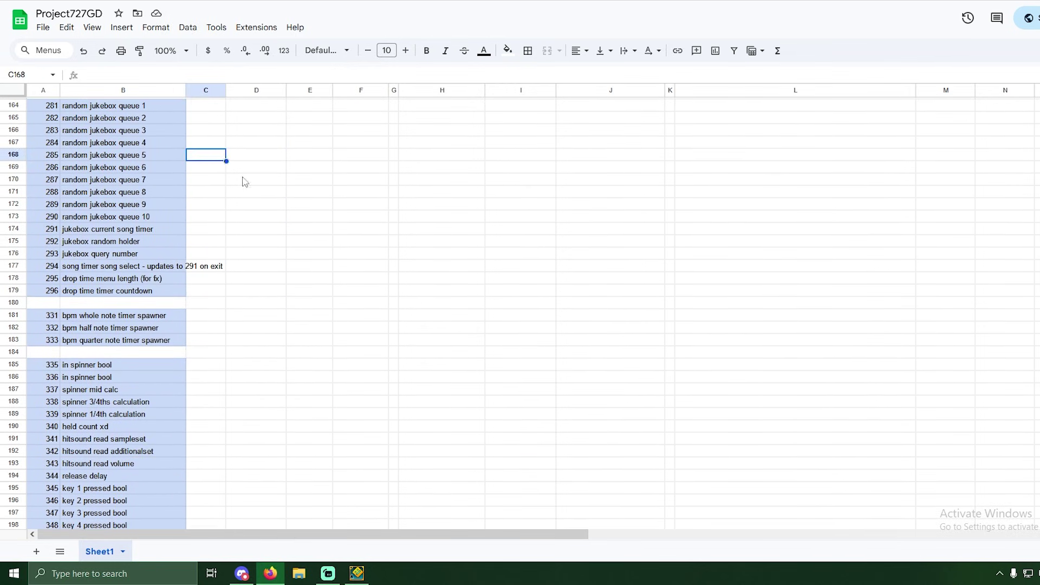
scroll(350, 269, down, 3)
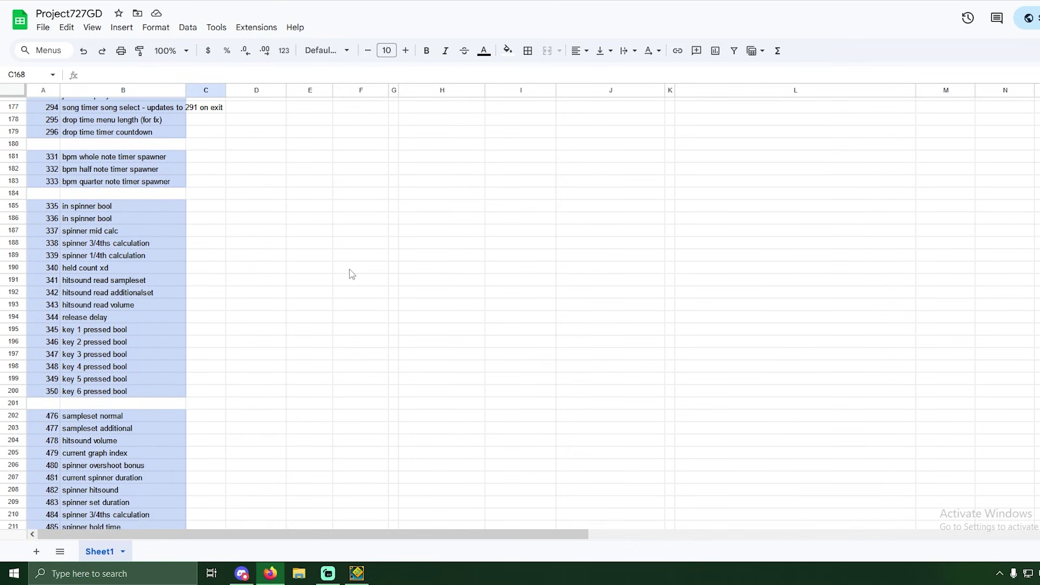
click(206, 331)
scroll(284, 353, down, 8)
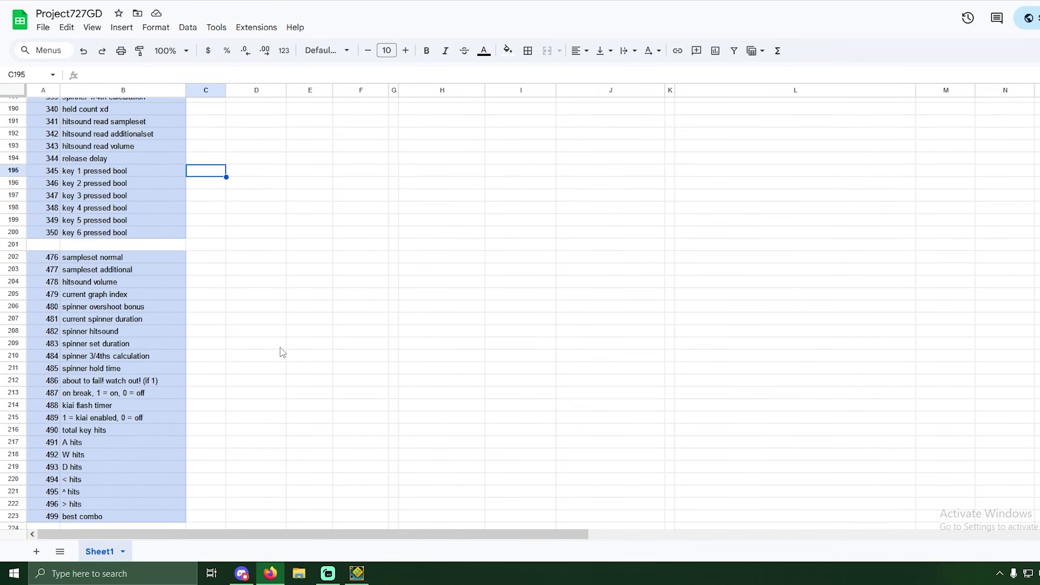
Review the remaining item IDs, from key hits and song select to map scores, mods used and timestamps.
click(192, 191)
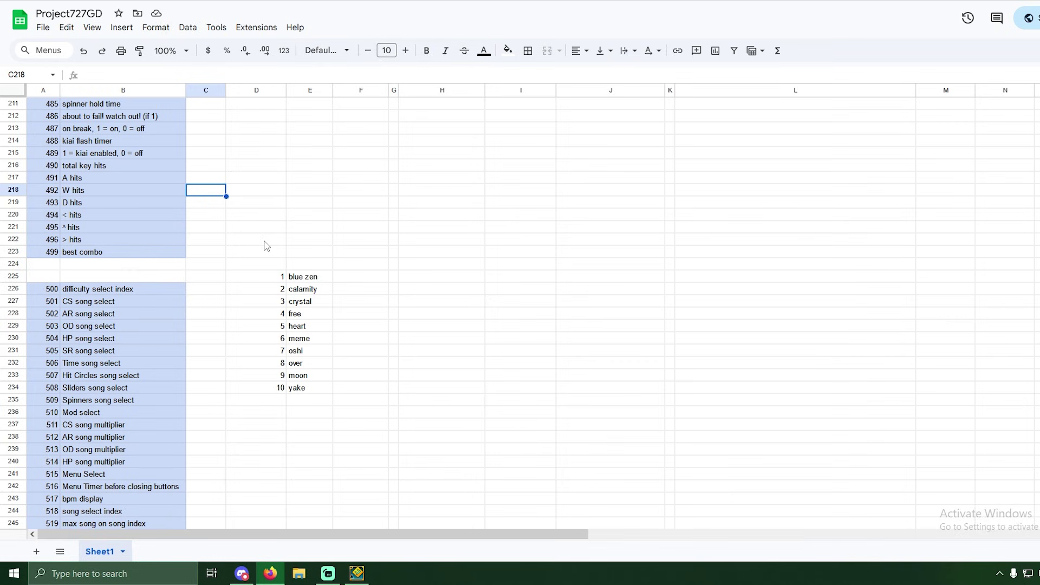
scroll(266, 245, down, 5)
scroll(266, 246, down, 3)
scroll(266, 246, up, 4)
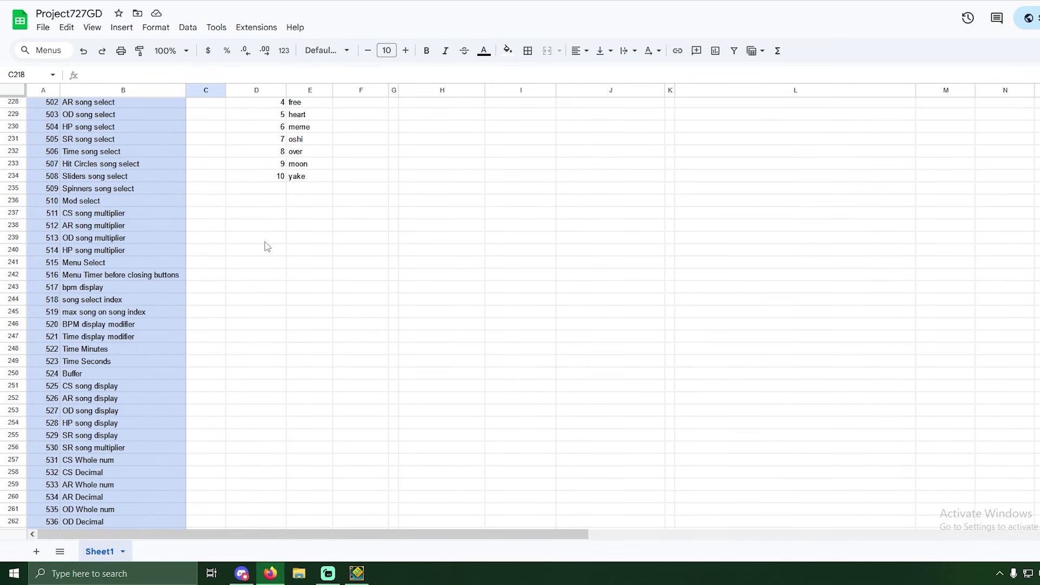
click(233, 387)
scroll(258, 396, down, 20)
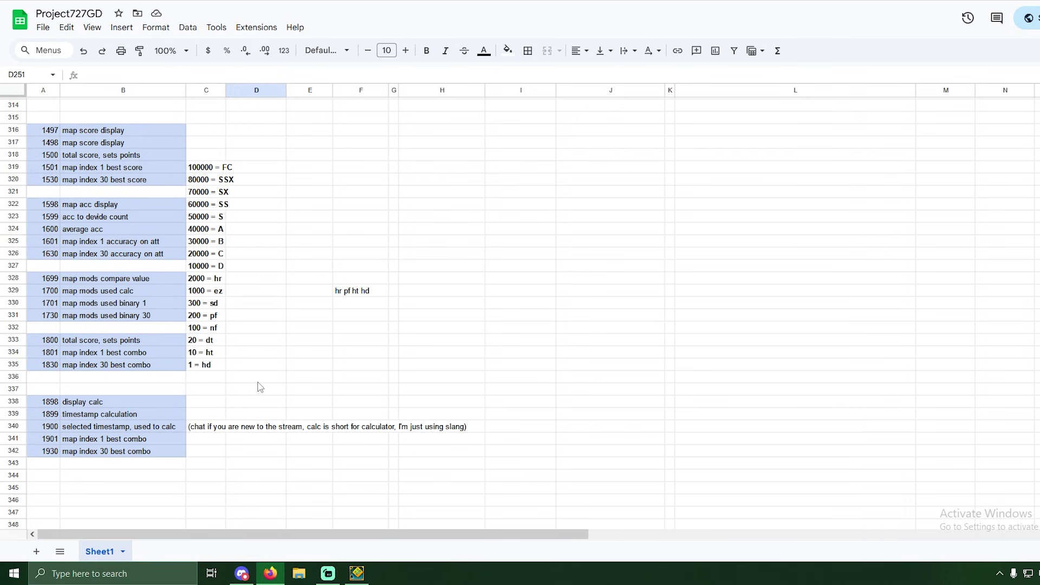
click(263, 403)
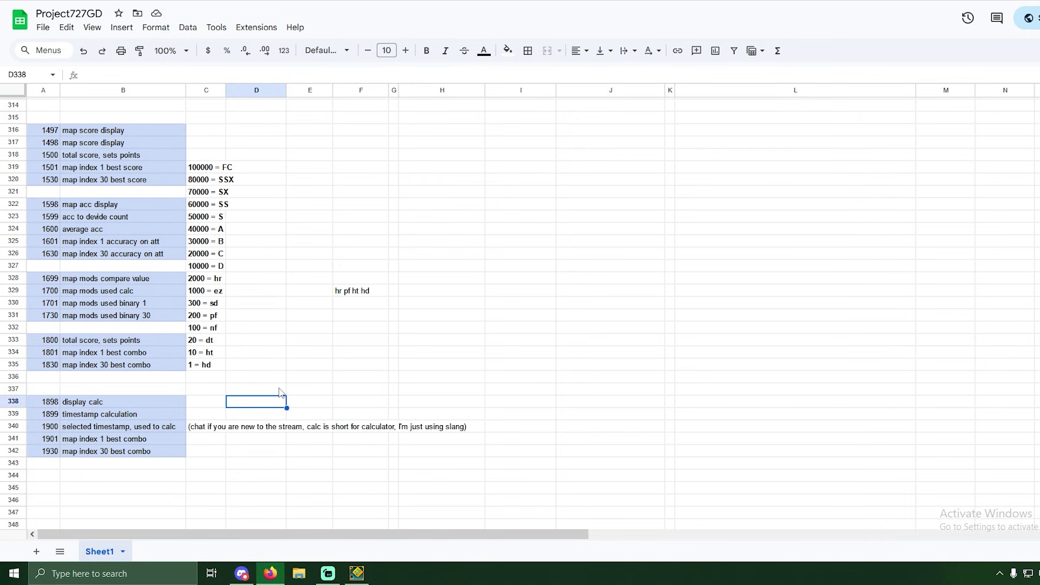
scroll(281, 393, up, 13)
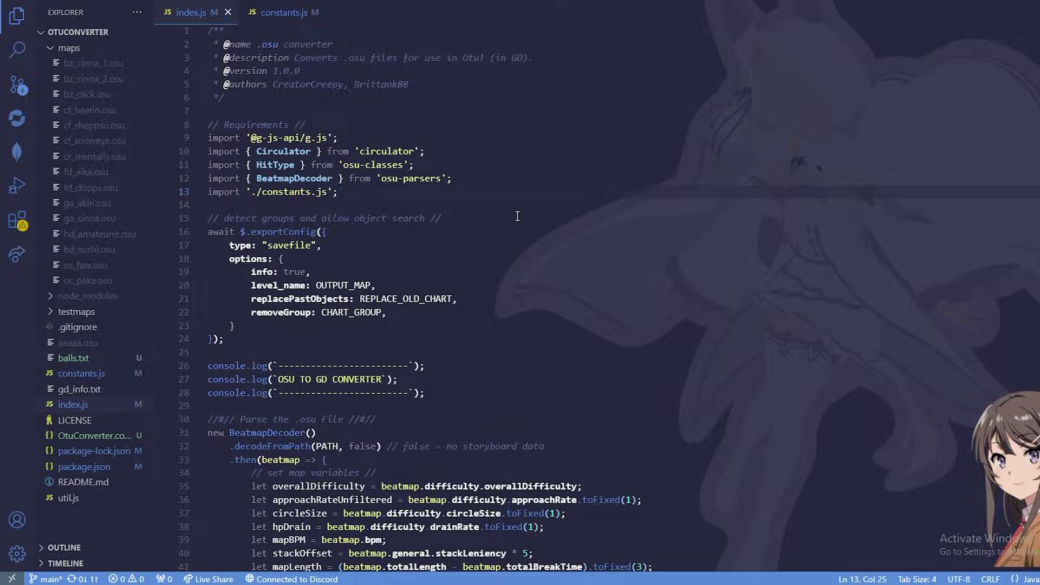
Read the beatmap variables and control point arrays at the start of the converter's index.js.
scroll(517, 217, down, 7)
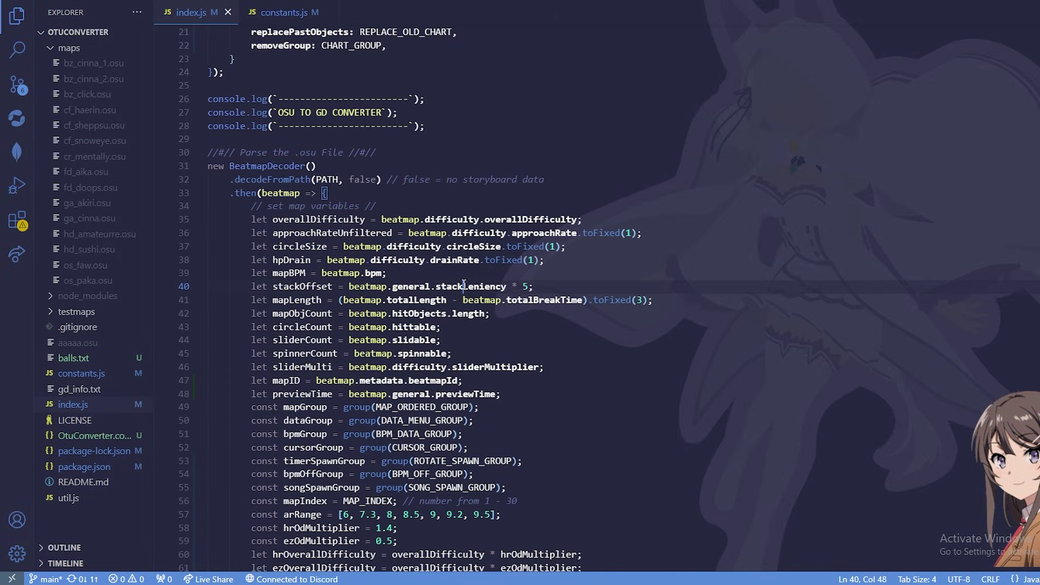
click(465, 273)
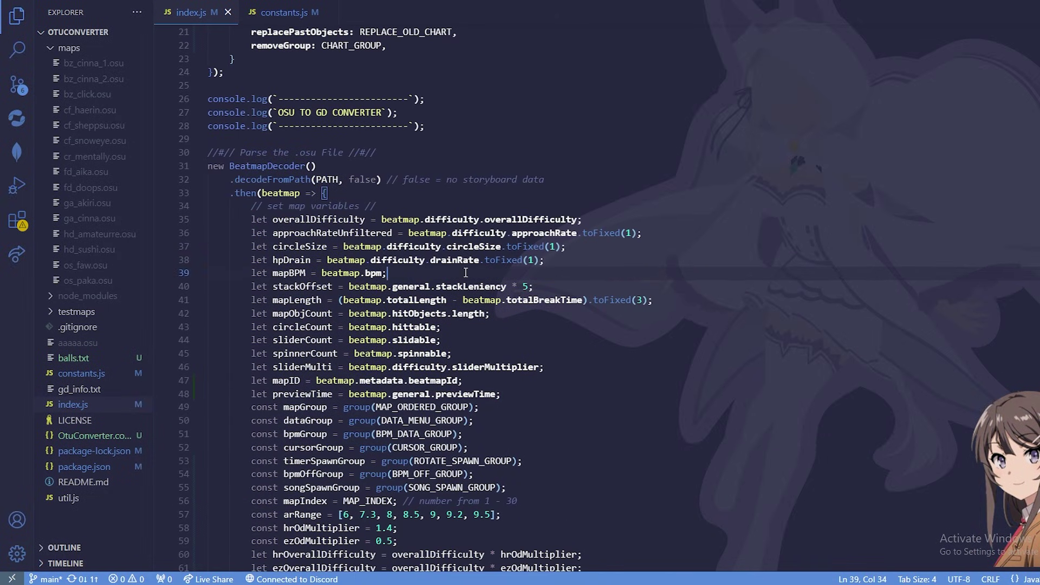
scroll(558, 269, down, 6)
click(558, 270)
scroll(558, 269, down, 15)
click(558, 270)
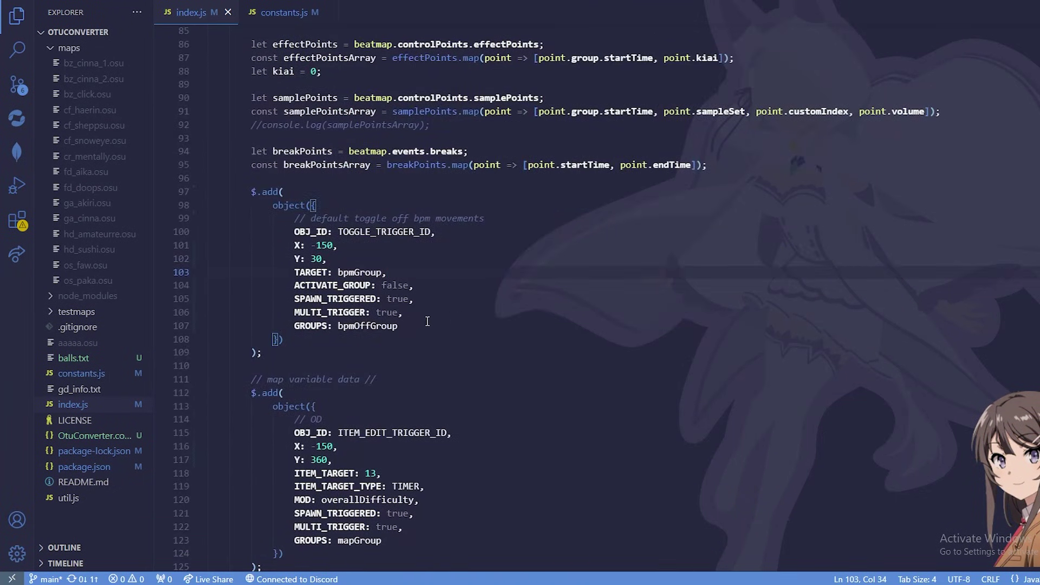
Examine the opening, OBJ_ID and X/Y position lines of the bpm toggle trigger's object definition.
drag(323, 355, 318, 204)
click(251, 191)
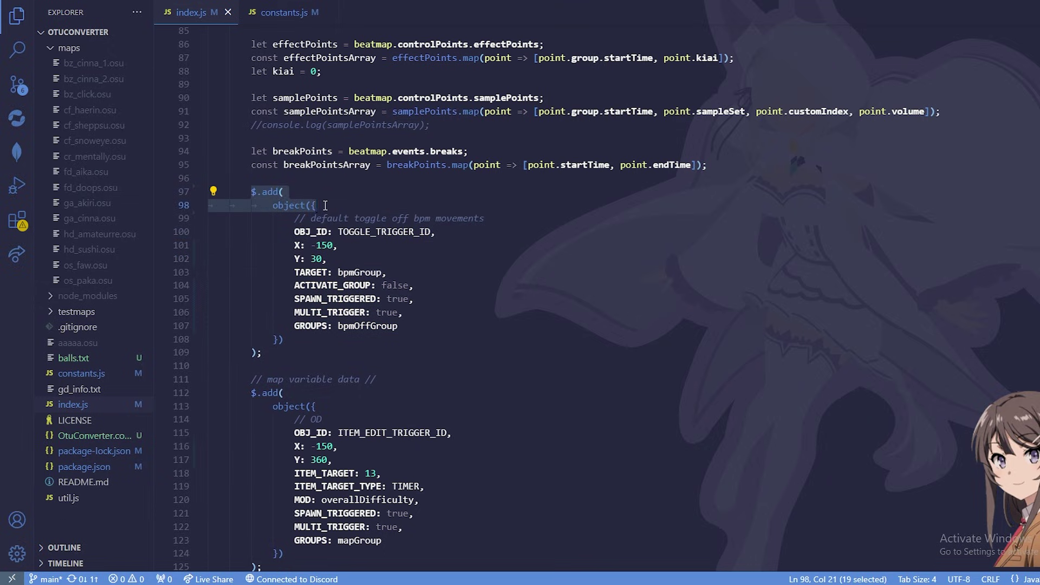
click(325, 205)
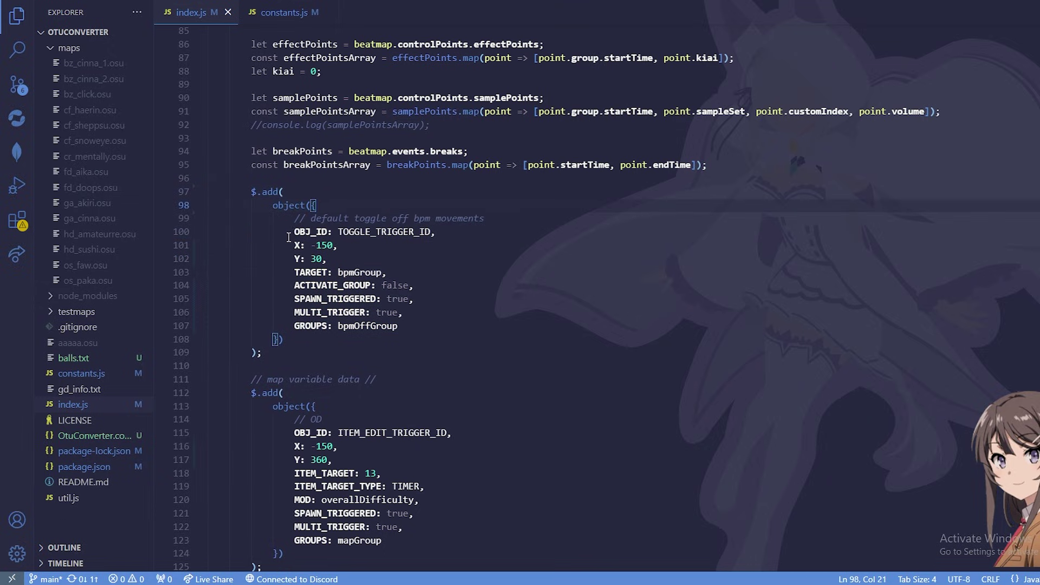
click(328, 232)
drag(294, 245, 359, 257)
click(358, 257)
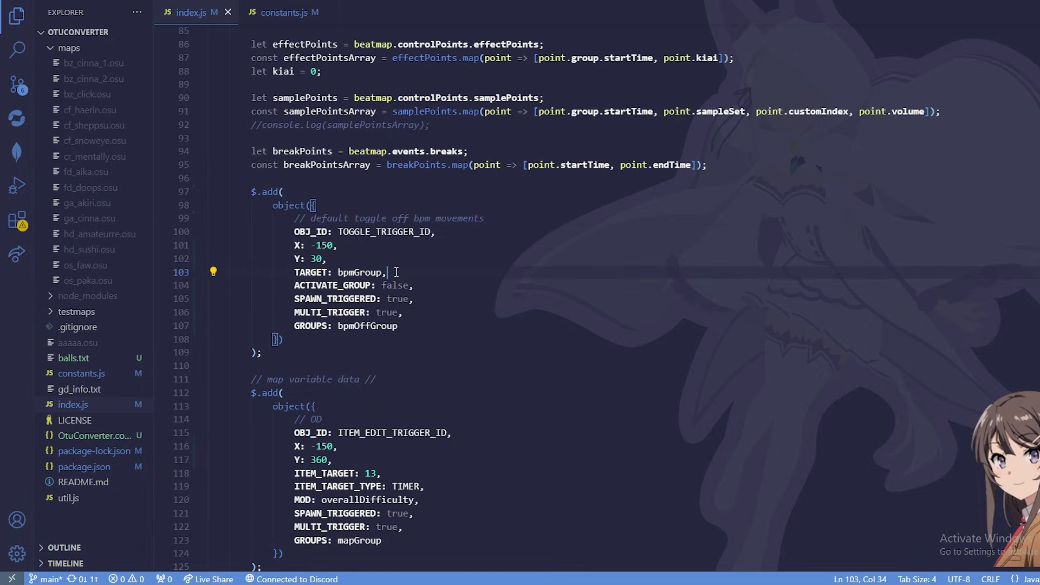
Highlight the toggle trigger's properties from ACTIVATE_GROUP to GROUPS, plus its whole $.add block, and clear the selection.
drag(295, 286, 416, 330)
click(482, 308)
click(461, 348)
drag(247, 190, 367, 355)
click(367, 355)
Skim the rest of index.js, covering the map data, hitsound, HP drain and kiai trigger placement code.
scroll(674, 265, down, 5)
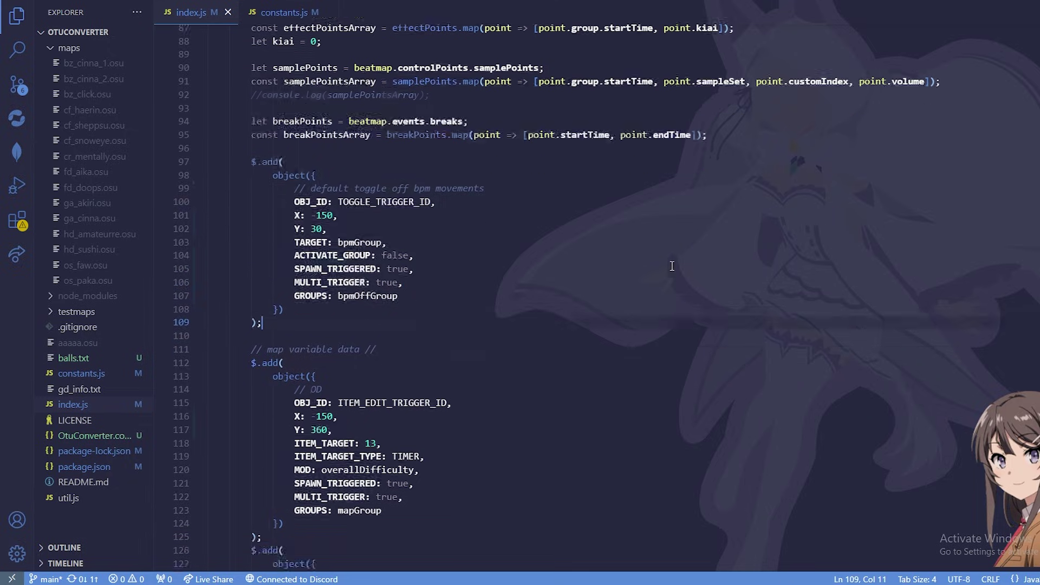
scroll(809, 355, down, 20)
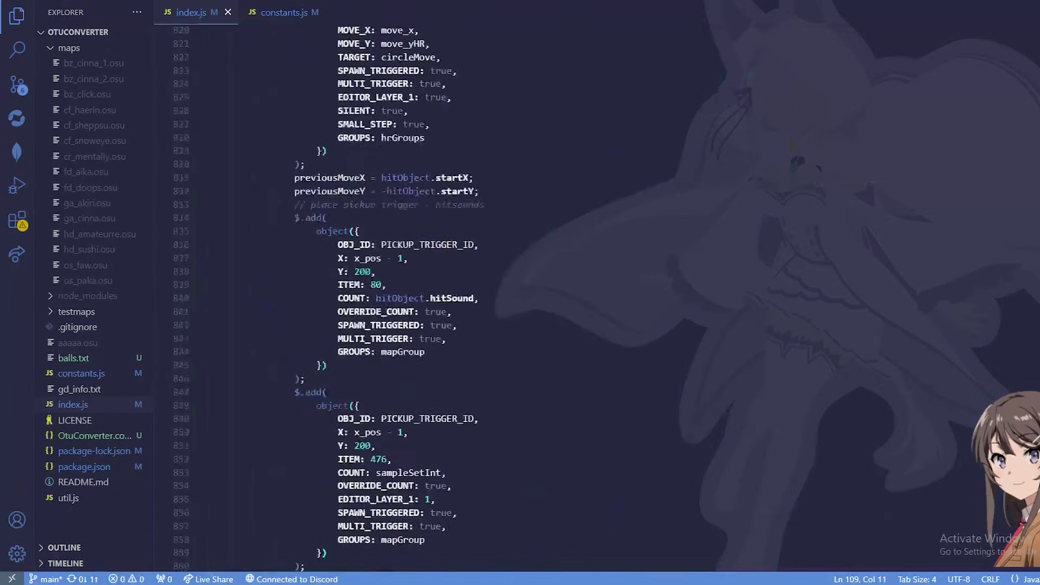
scroll(596, 293, down, 20)
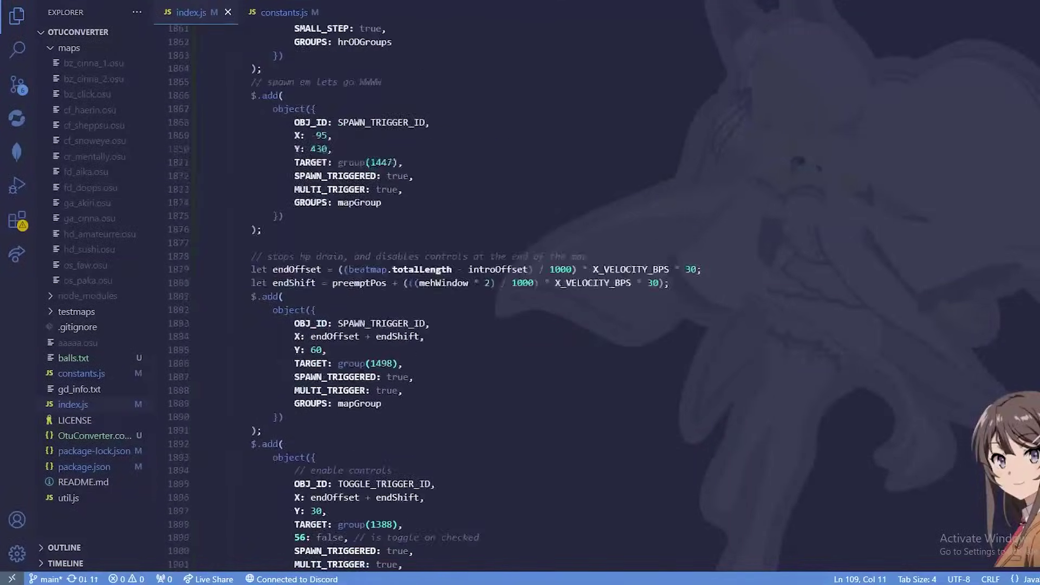
scroll(596, 293, down, 15)
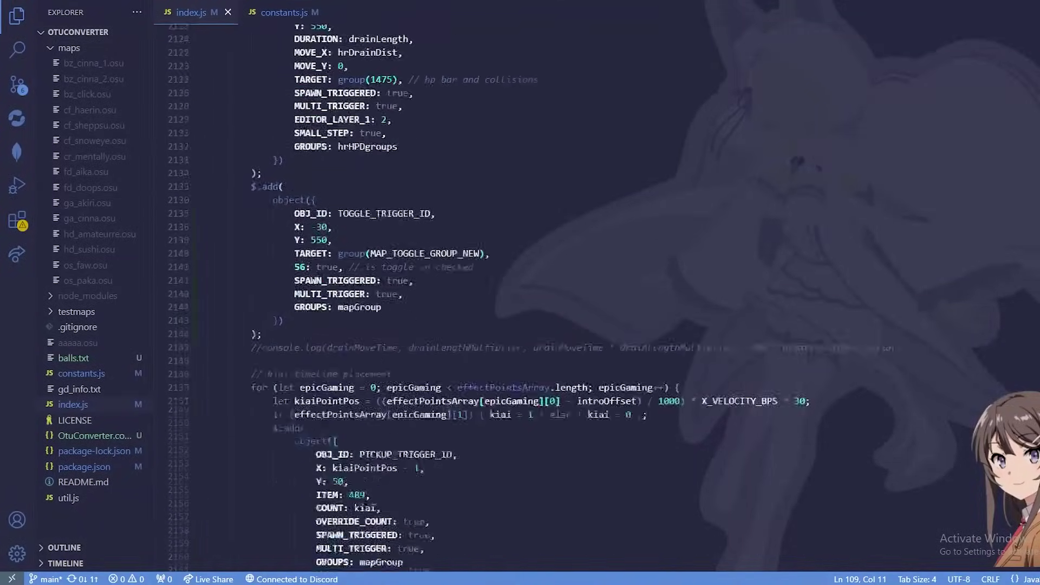
scroll(596, 292, down, 15)
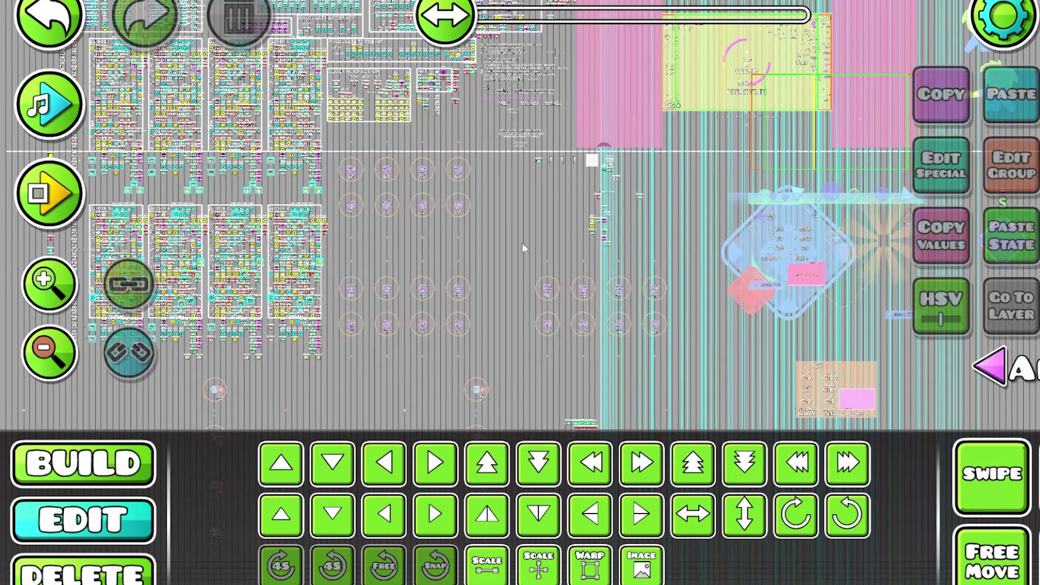
Survey the Otu level's boxed trigger groups from the menu artwork area up to the sections above the splashes triggers and back.
scroll(522, 243, up, 3)
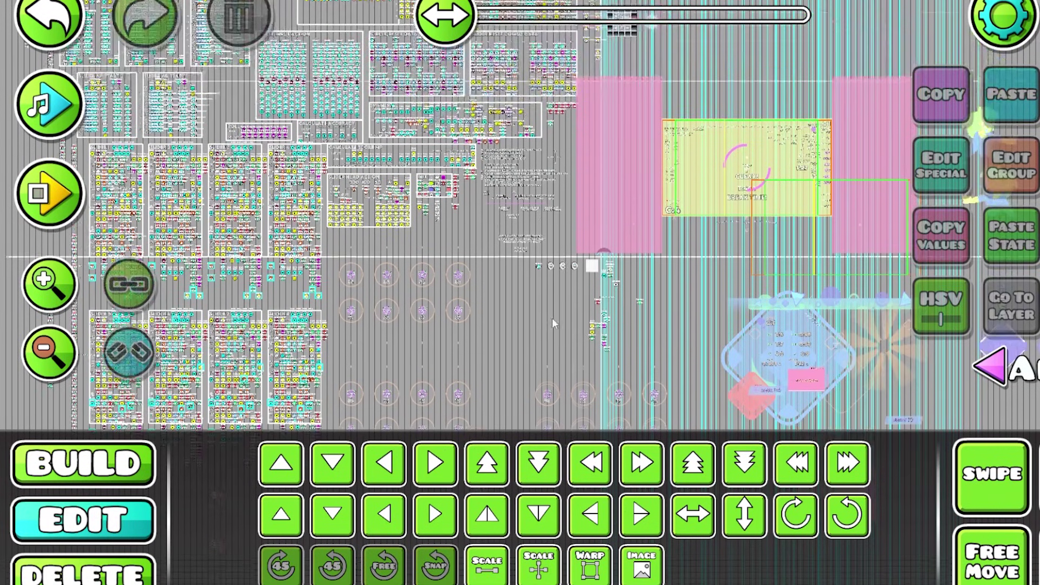
scroll(519, 161, up, 9)
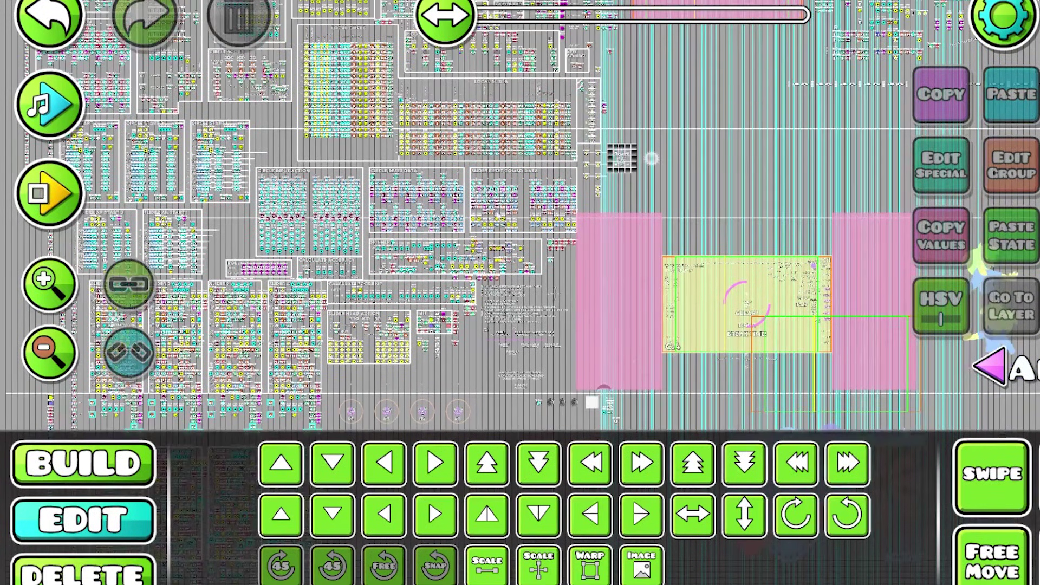
scroll(530, 236, up, 5)
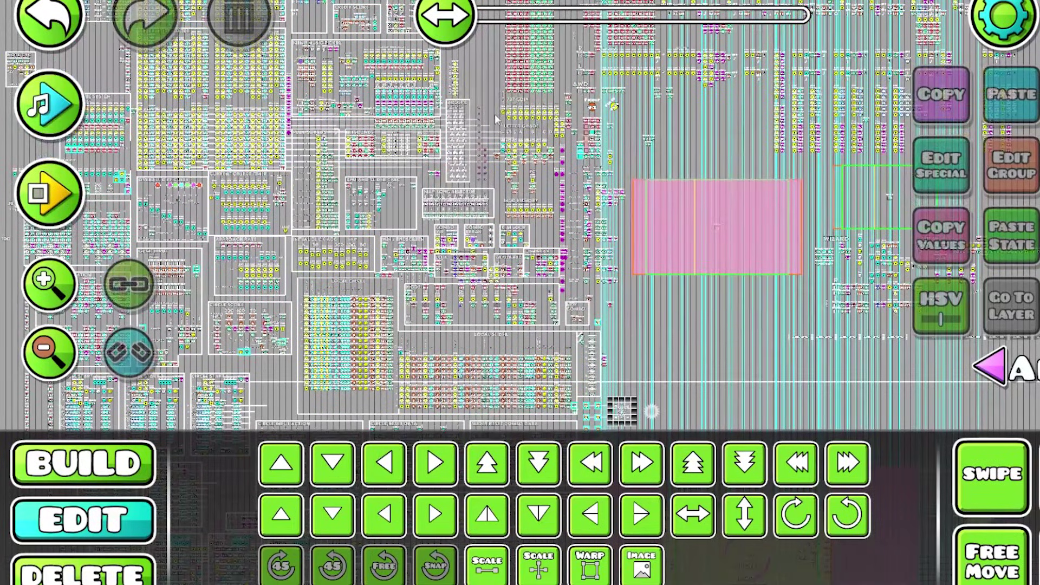
scroll(530, 235, up, 6)
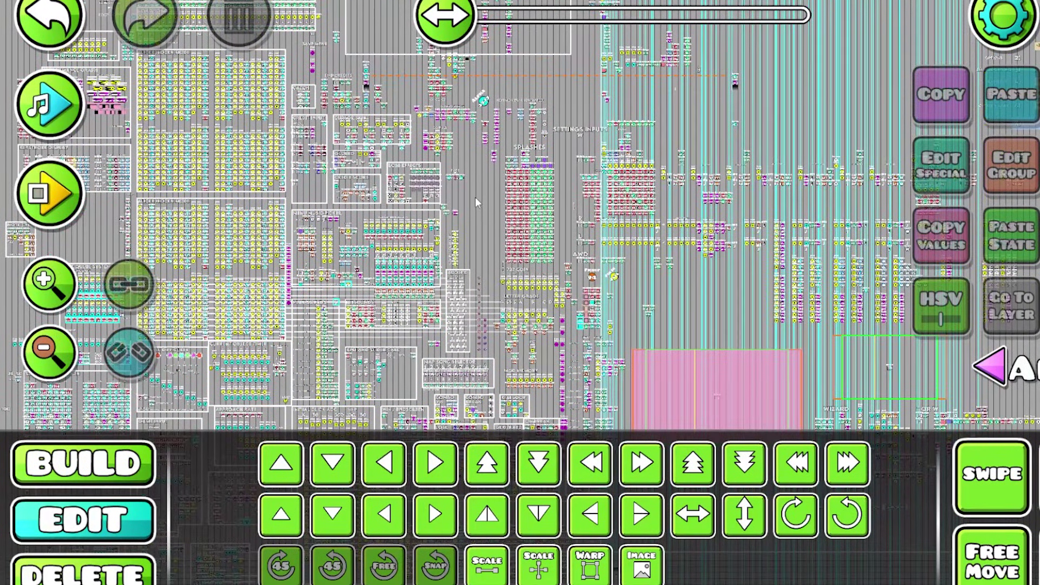
scroll(486, 235, up, 2)
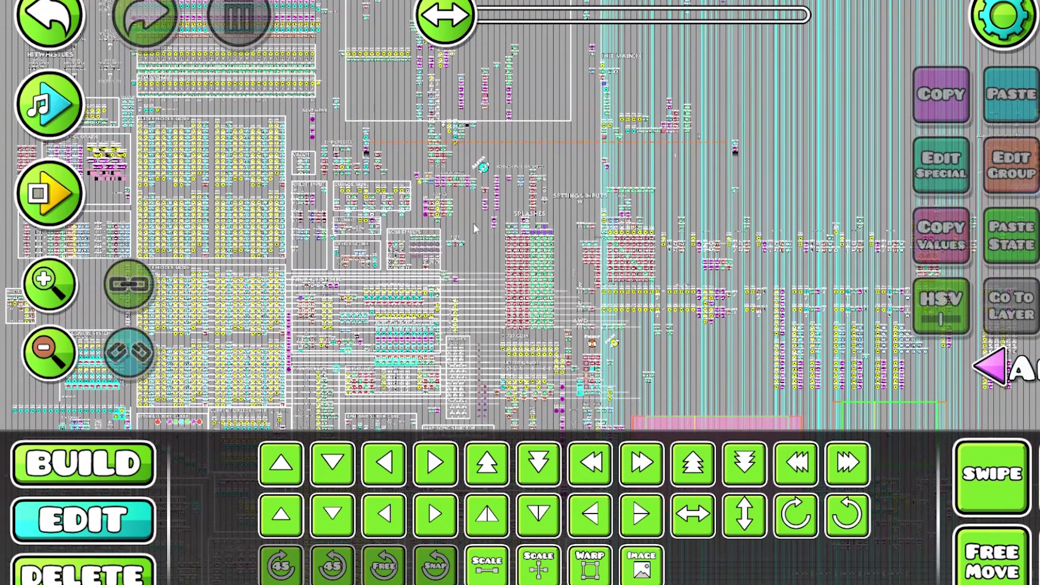
scroll(480, 279, up, 5)
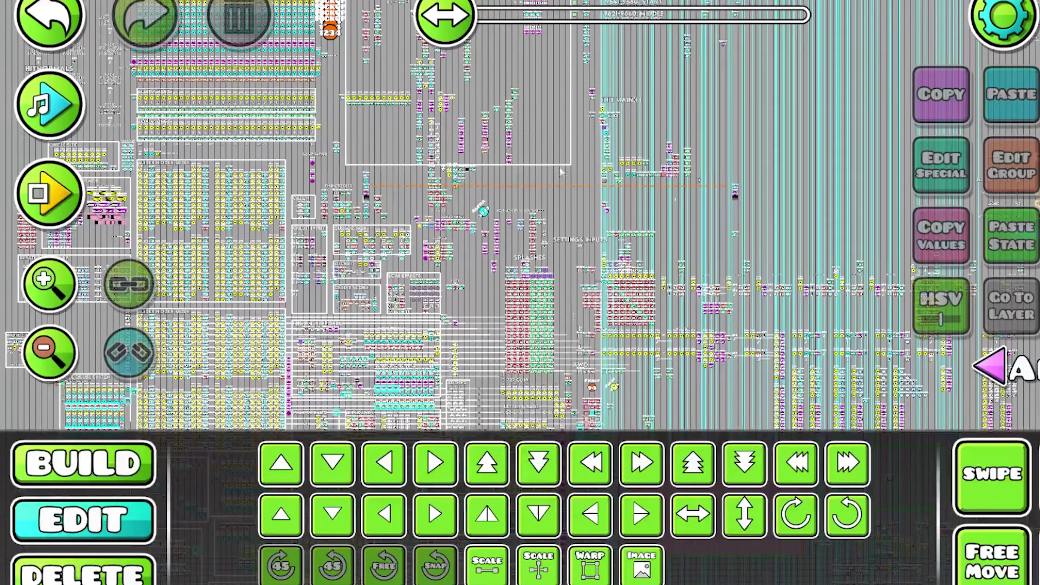
scroll(503, 144, down, 4)
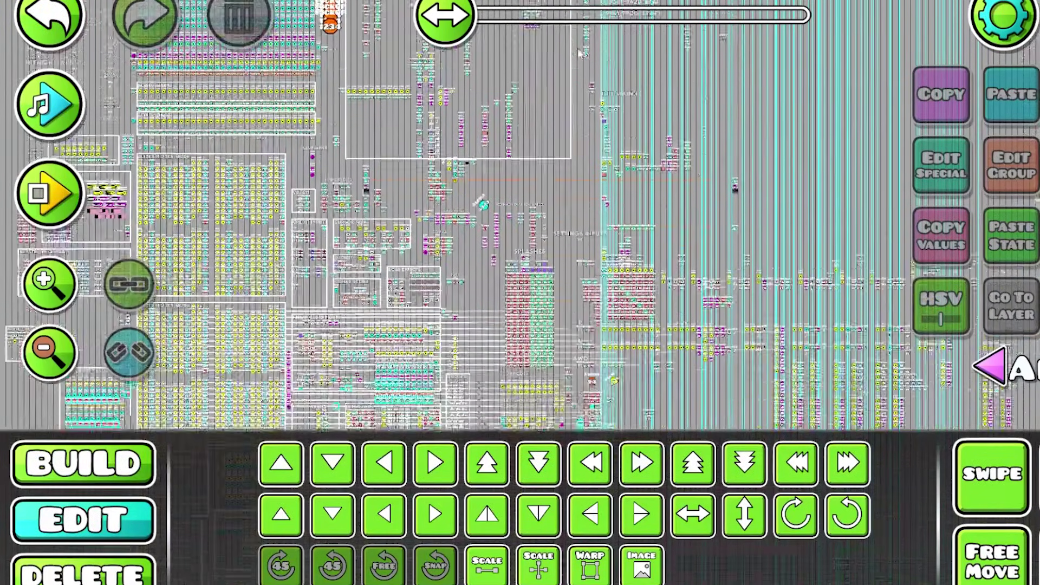
scroll(520, 217, down, 15)
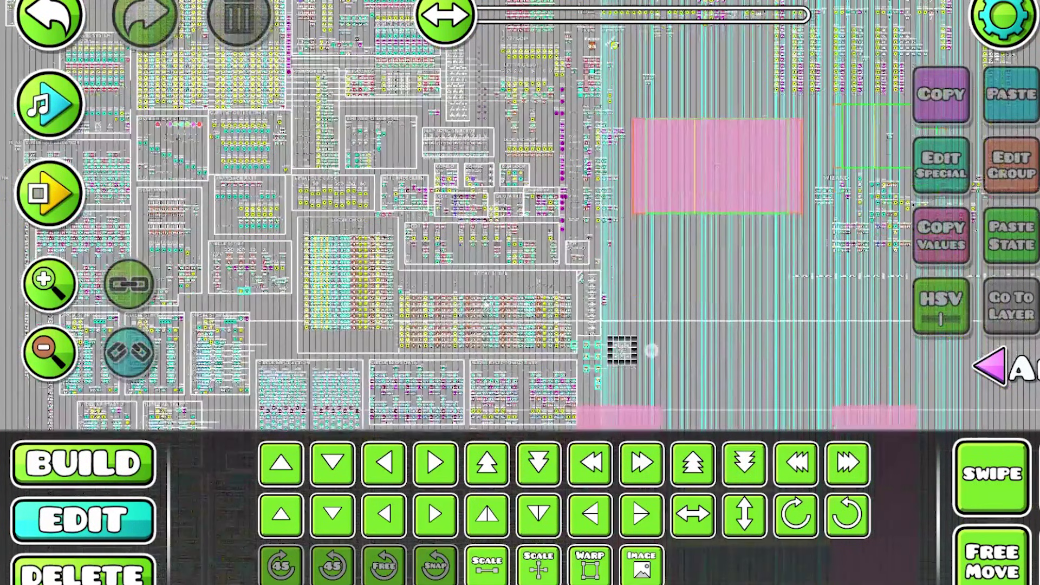
scroll(416, 308, down, 5)
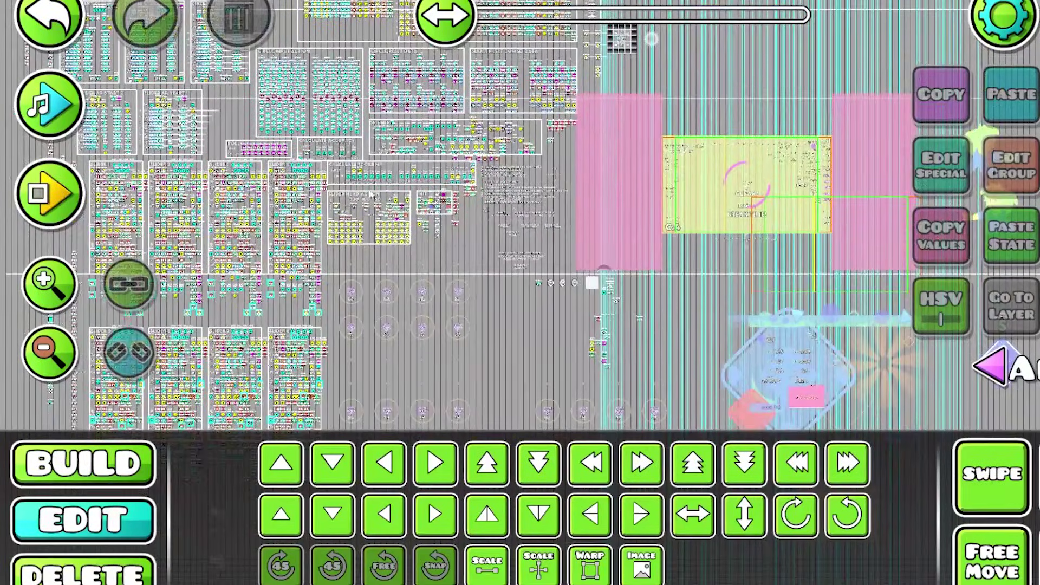
Look over the trigger sections up to the text notes listing the collection and mods ID ranges.
scroll(415, 308, up, 1)
scroll(415, 308, up, 7)
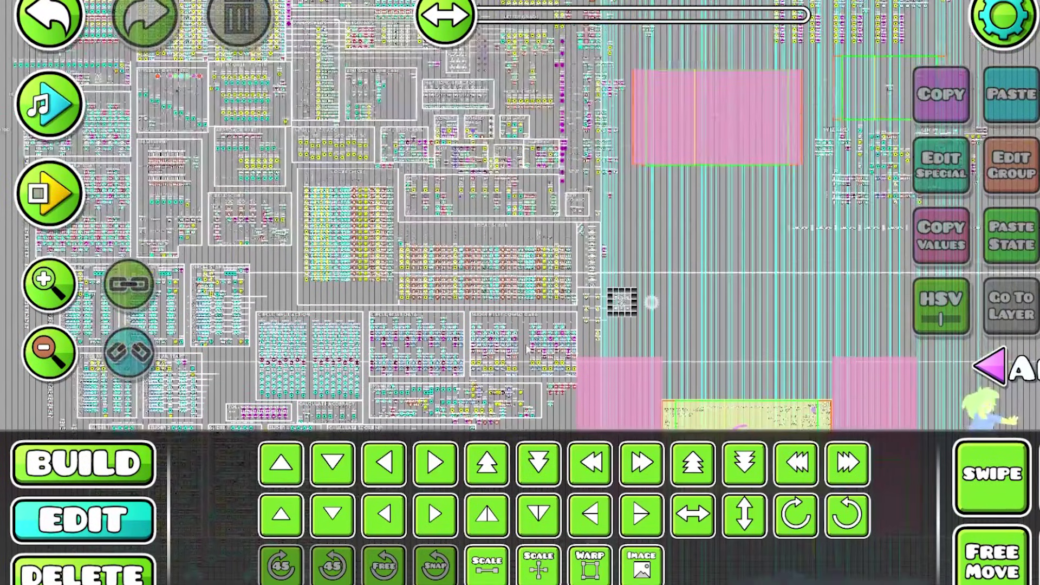
scroll(415, 308, up, 4)
scroll(482, 317, up, 3)
scroll(533, 331, up, 5)
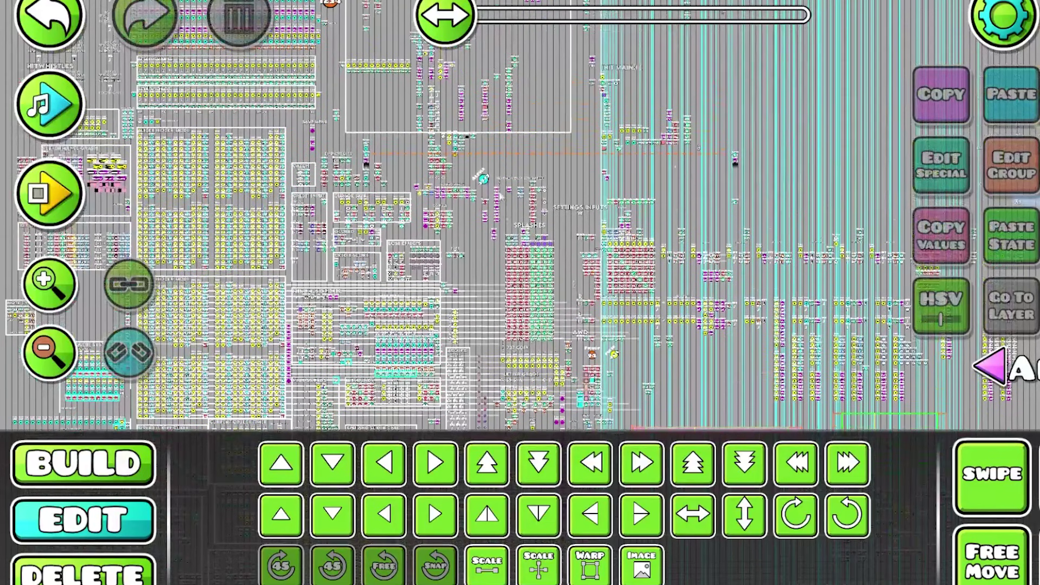
scroll(535, 332, up, 1)
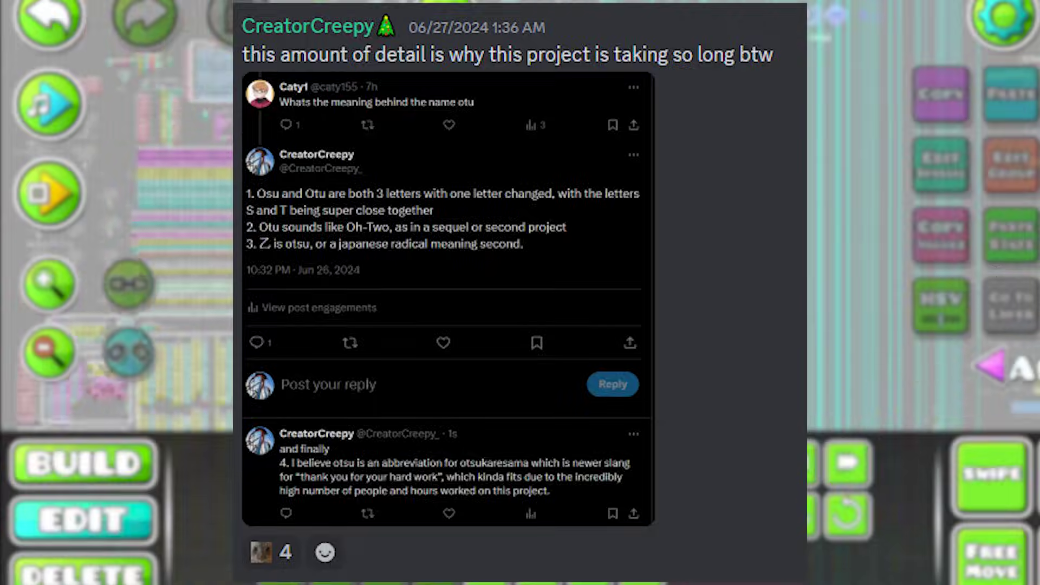
scroll(520, 217, up, 2)
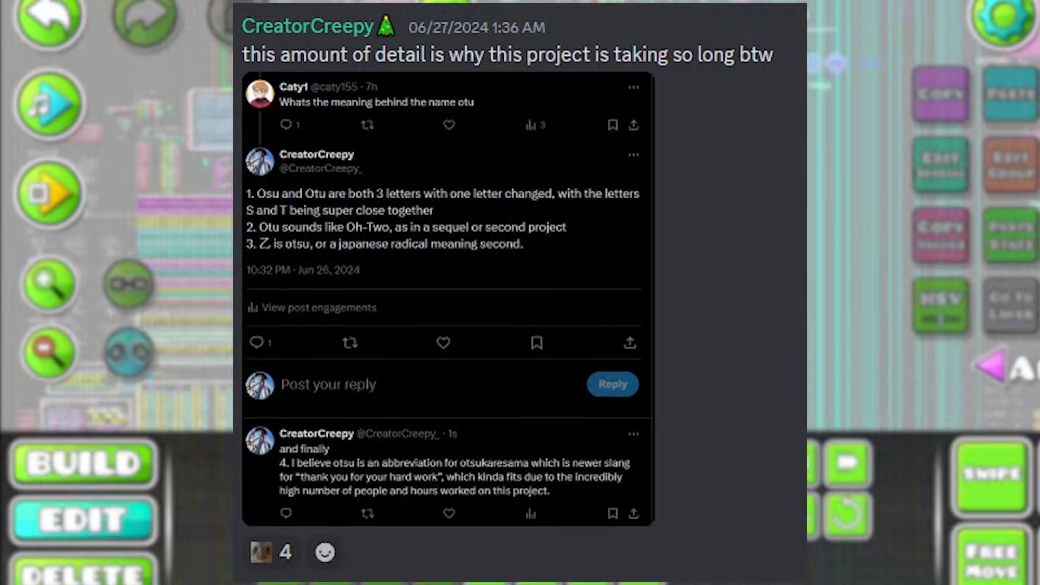
scroll(521, 217, up, 3)
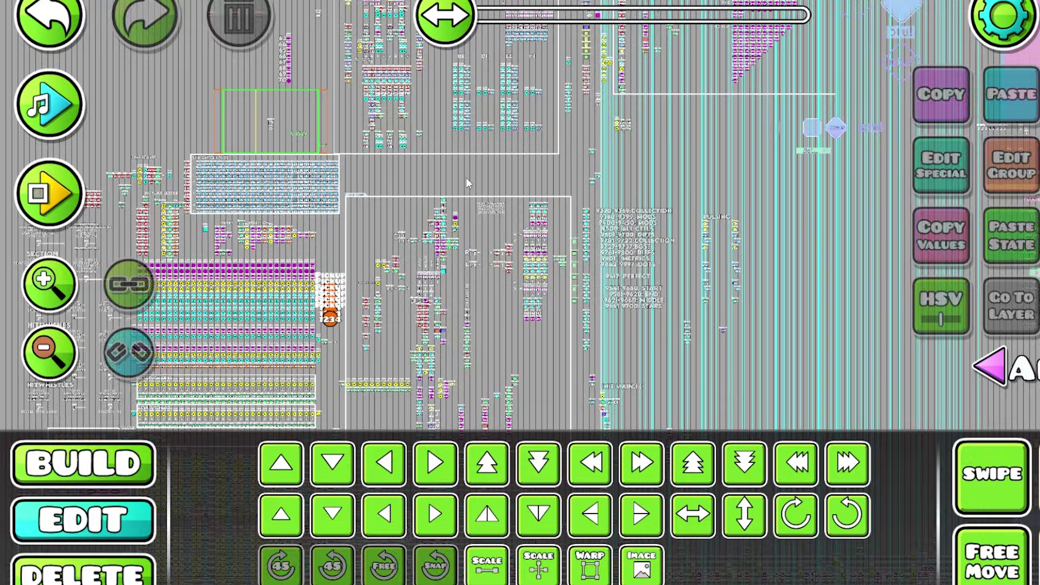
scroll(466, 177, down, 2)
scroll(466, 217, down, 8)
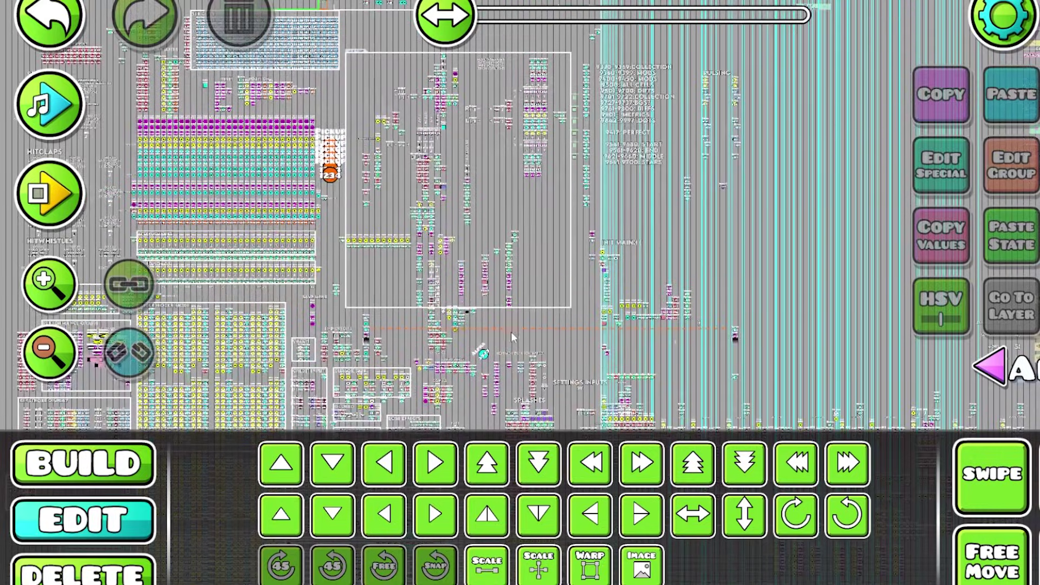
scroll(530, 249, down, 2)
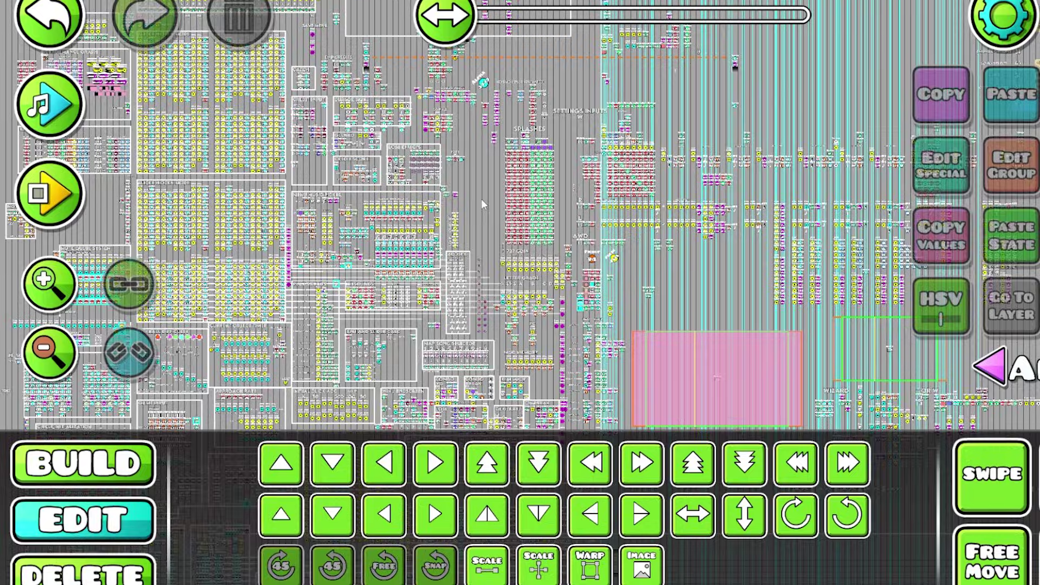
scroll(482, 199, down, 5)
scroll(487, 198, up, 5)
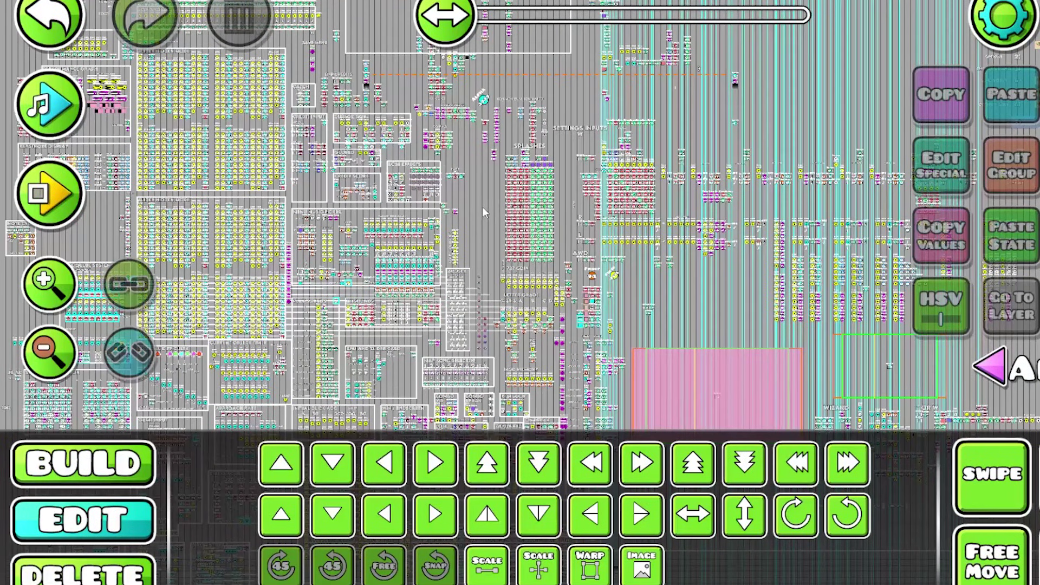
scroll(480, 217, up, 3)
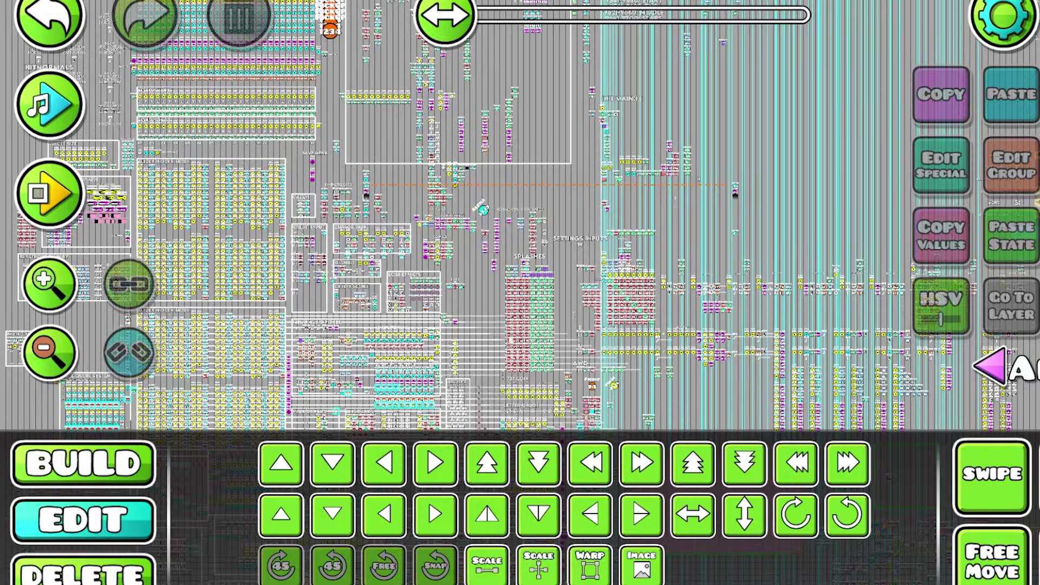
scroll(475, 334, up, 1)
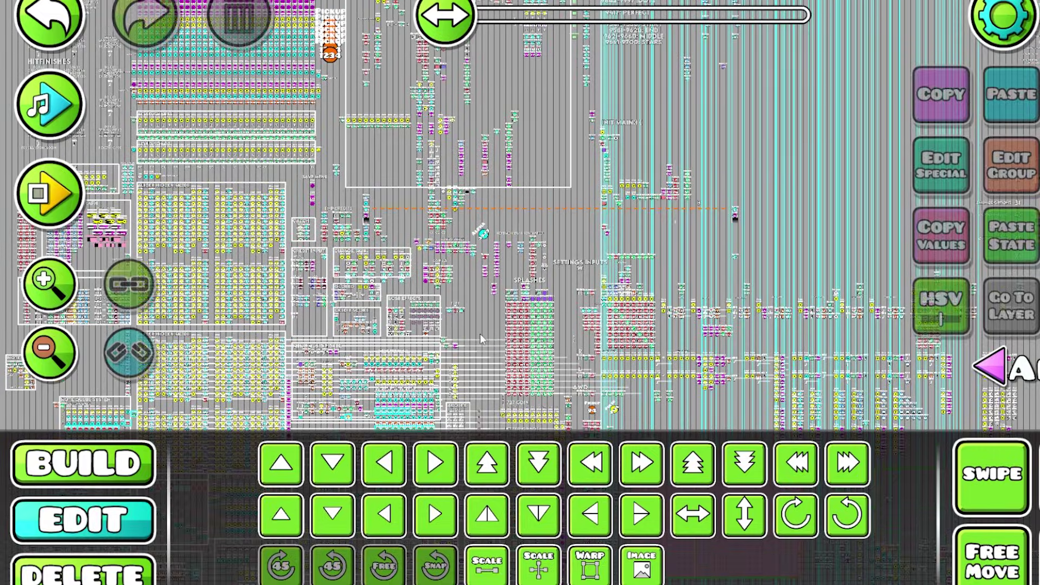
scroll(480, 334, down, 7)
scroll(675, 181, down, 6)
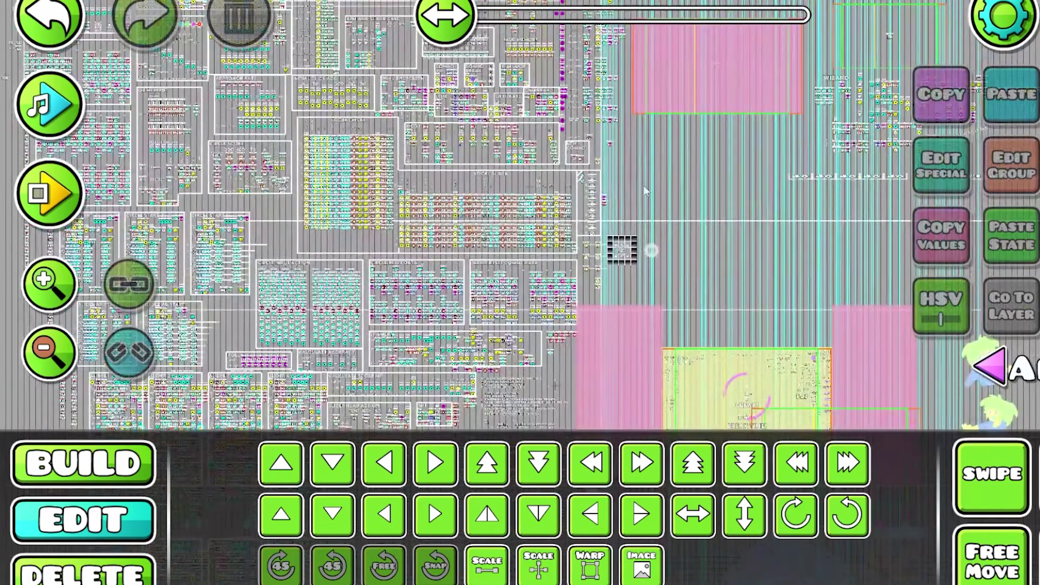
scroll(646, 177, up, 15)
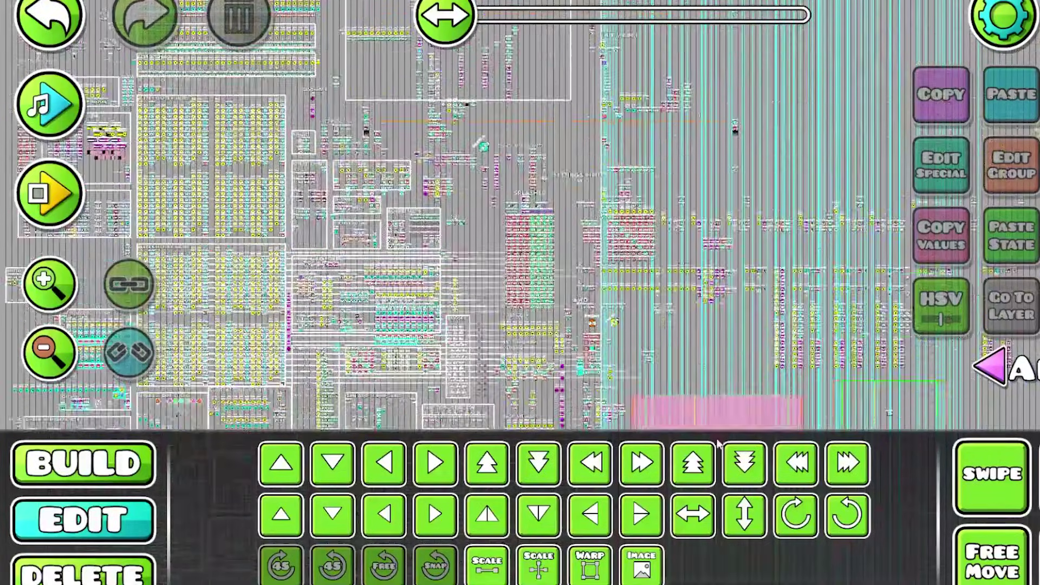
Inspect the trigger sections above the ID range notes, including the stepped purple trigger stacks.
scroll(718, 447, up, 4)
drag(736, 412, 722, 434)
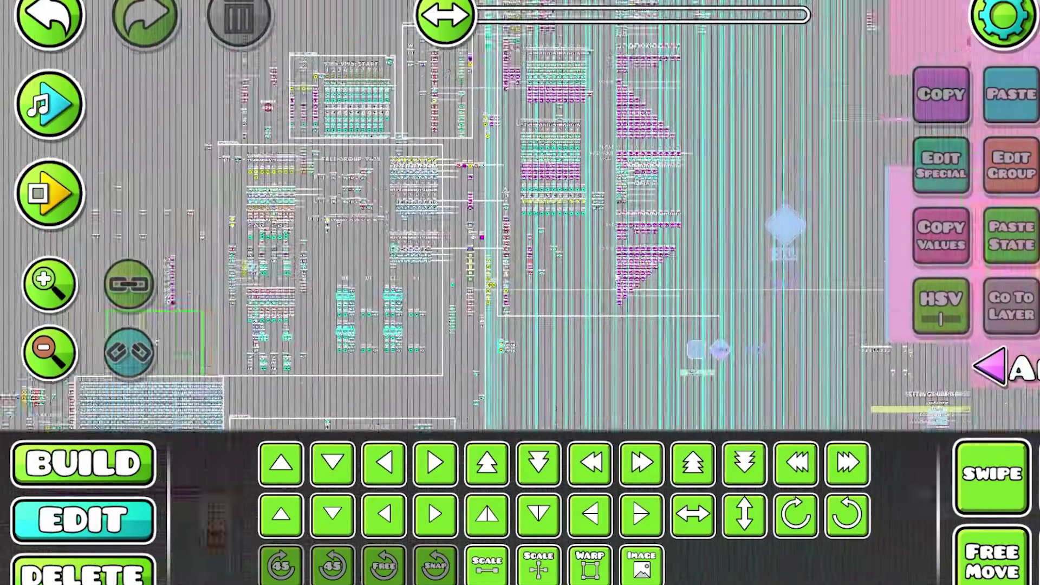
drag(639, 125, 481, 489)
drag(573, 200, 504, 21)
drag(444, 255, 647, 58)
drag(542, 325, 587, 144)
drag(547, 425, 547, 283)
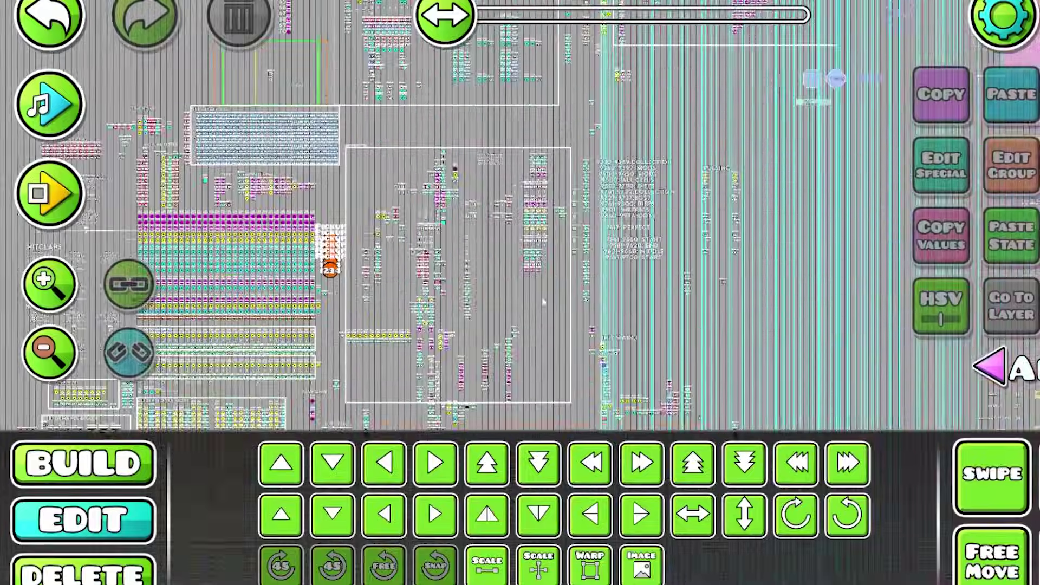
Survey the trigger layout from the large framed section down to the diamond-shaped menu artwork and back up.
scroll(547, 282, down, 10)
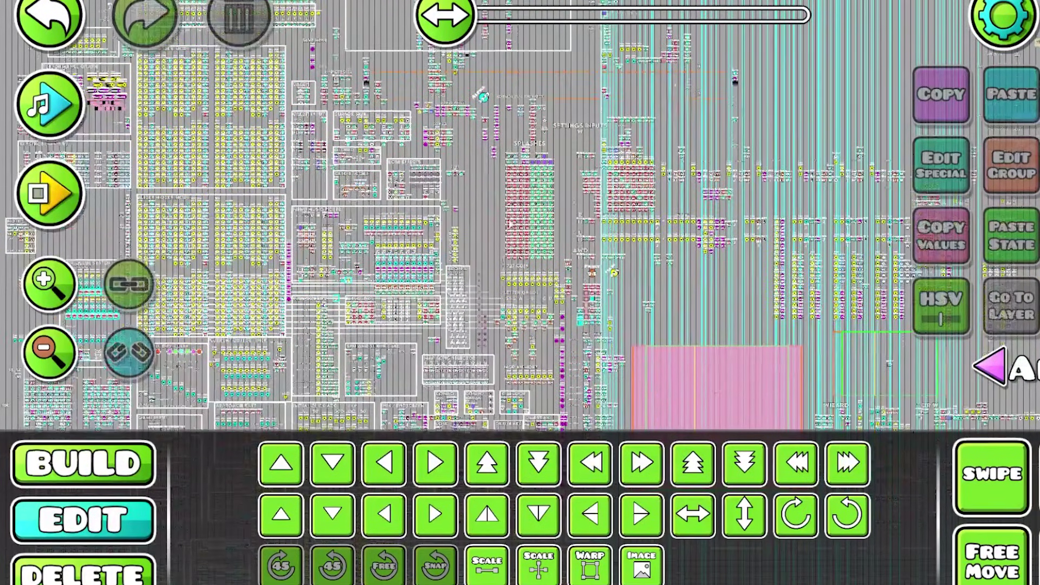
scroll(493, 237, down, 8)
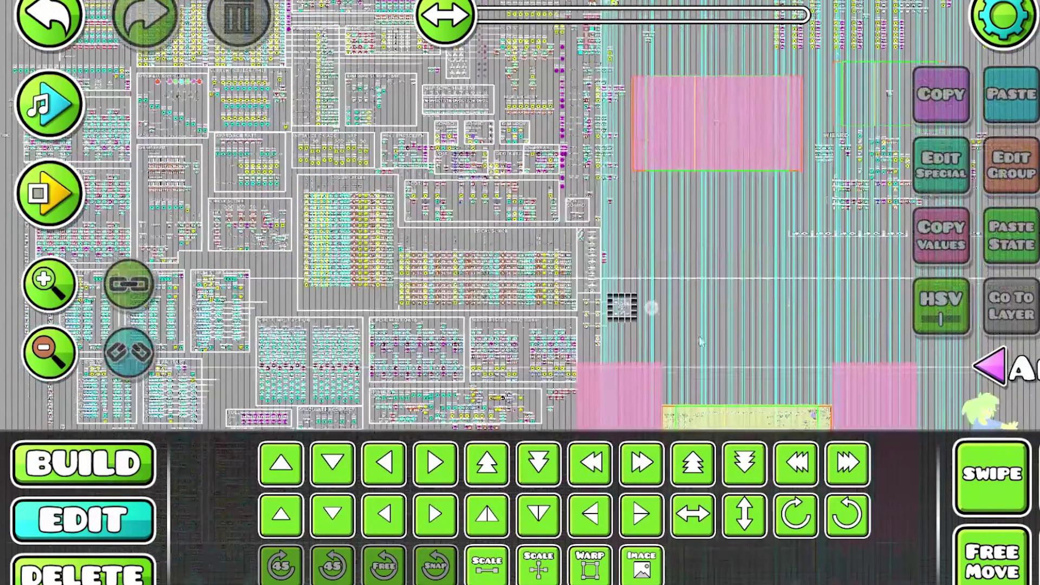
scroll(702, 342, down, 12)
scroll(590, 146, right, 4)
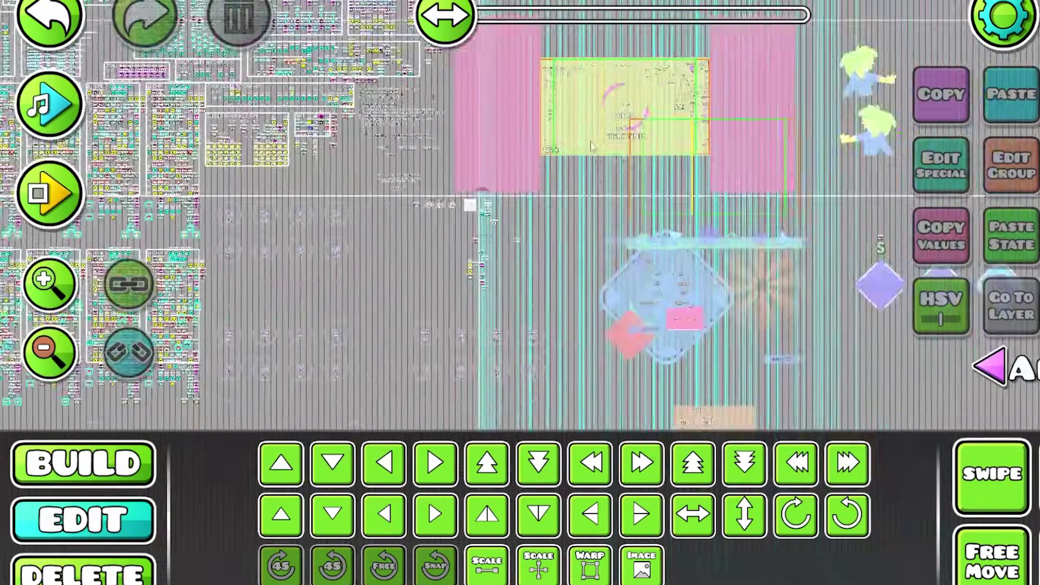
scroll(593, 146, left, 4)
scroll(593, 146, down, 4)
scroll(466, 241, up, 12)
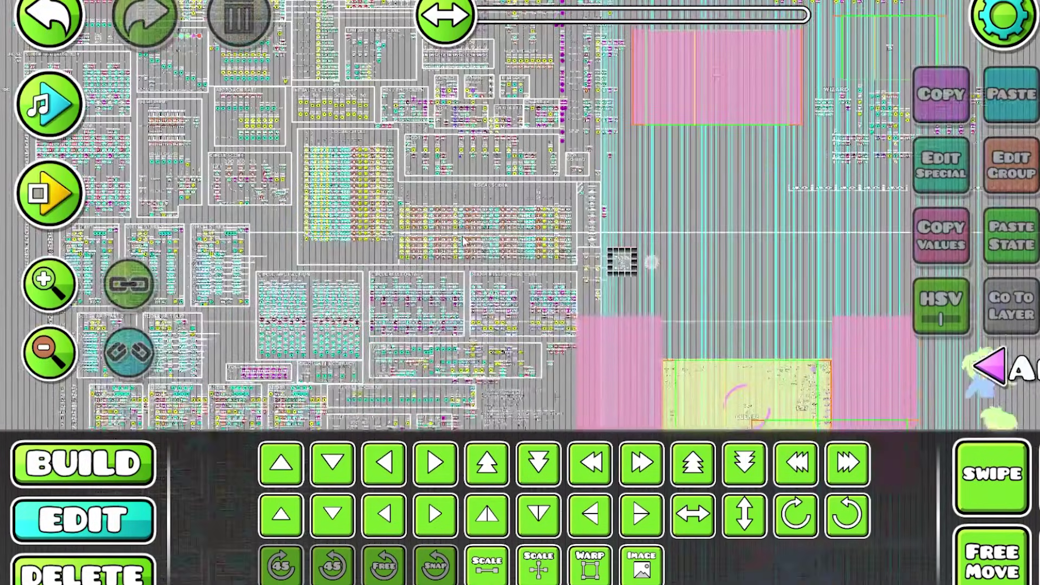
scroll(479, 112, up, 8)
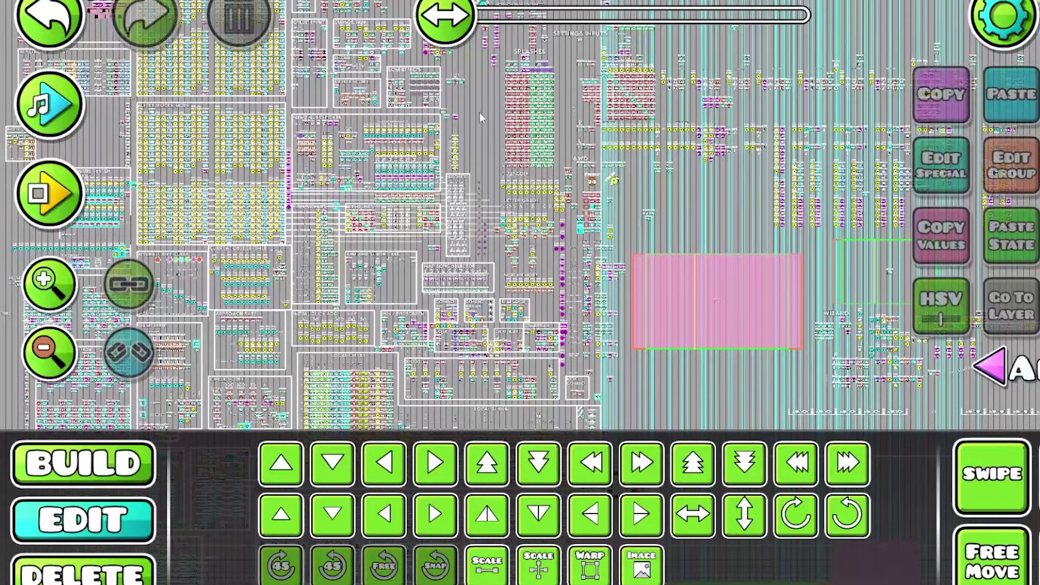
scroll(484, 131, up, 2)
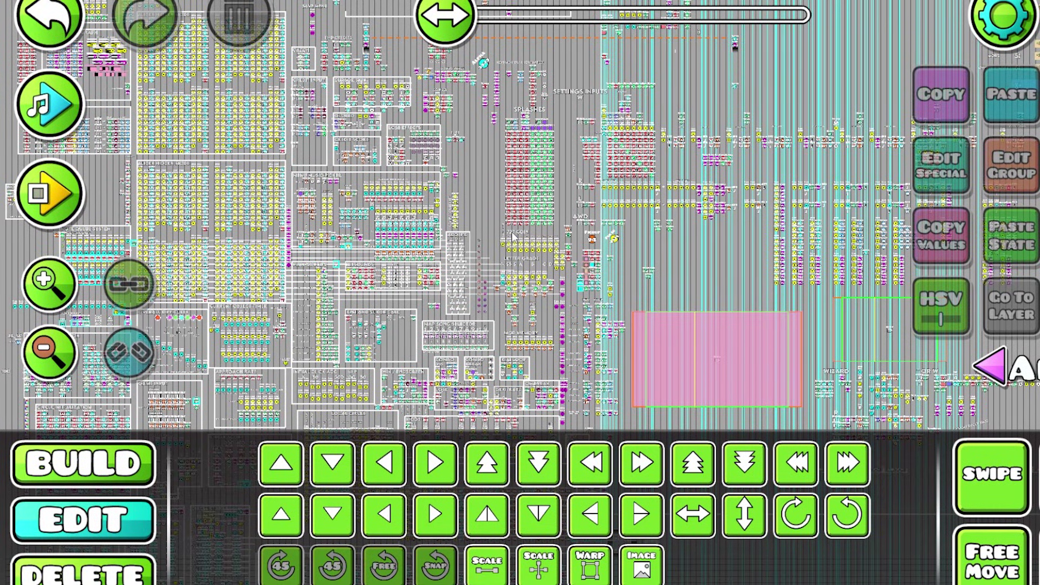
scroll(683, 466, up, 8)
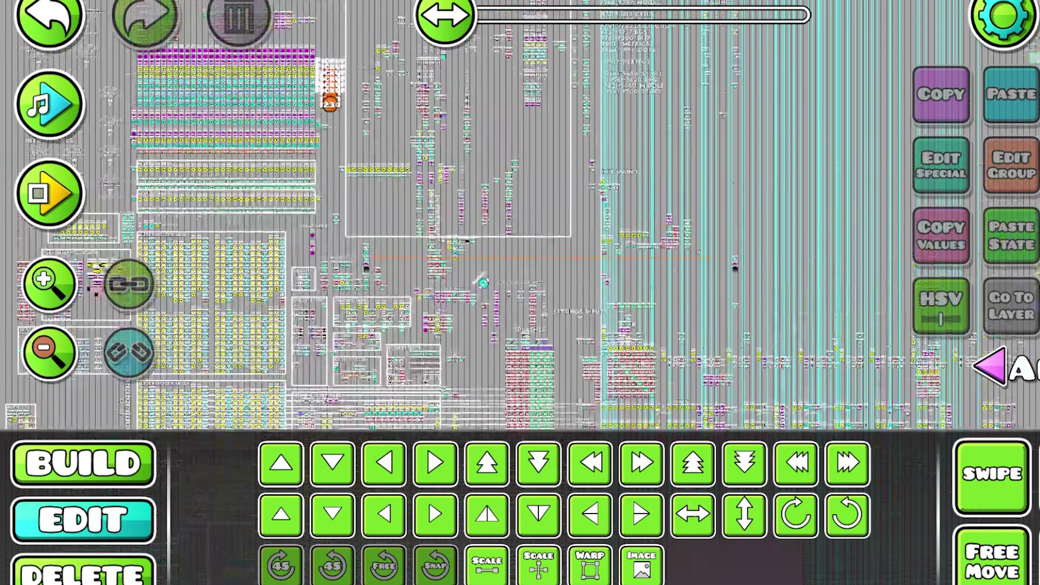
Exit the level editor and browse My Online Levels down to the TimeCube entry.
key(Escape)
click(739, 441)
click(674, 371)
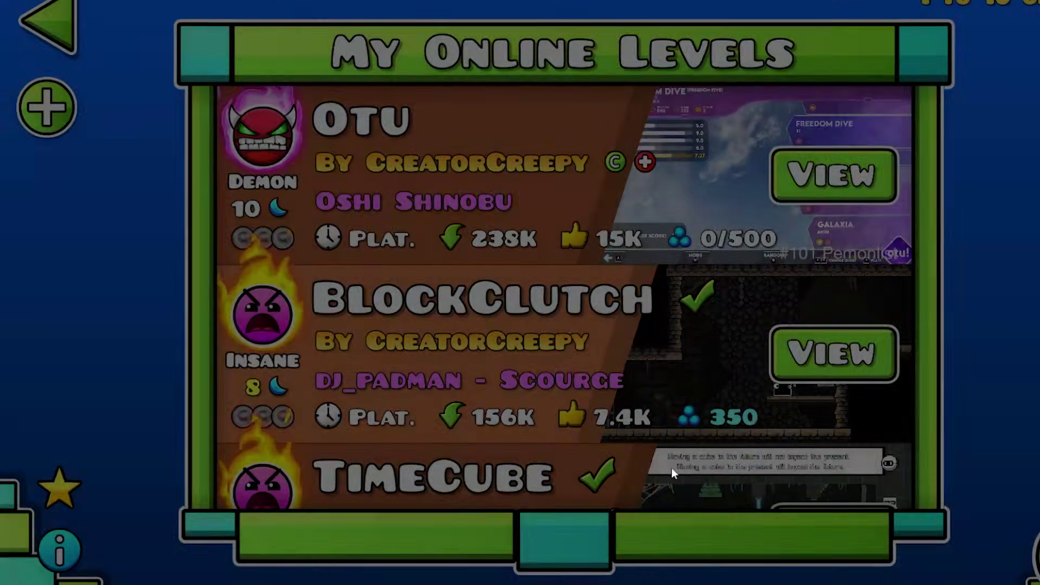
scroll(672, 467, down, 5)
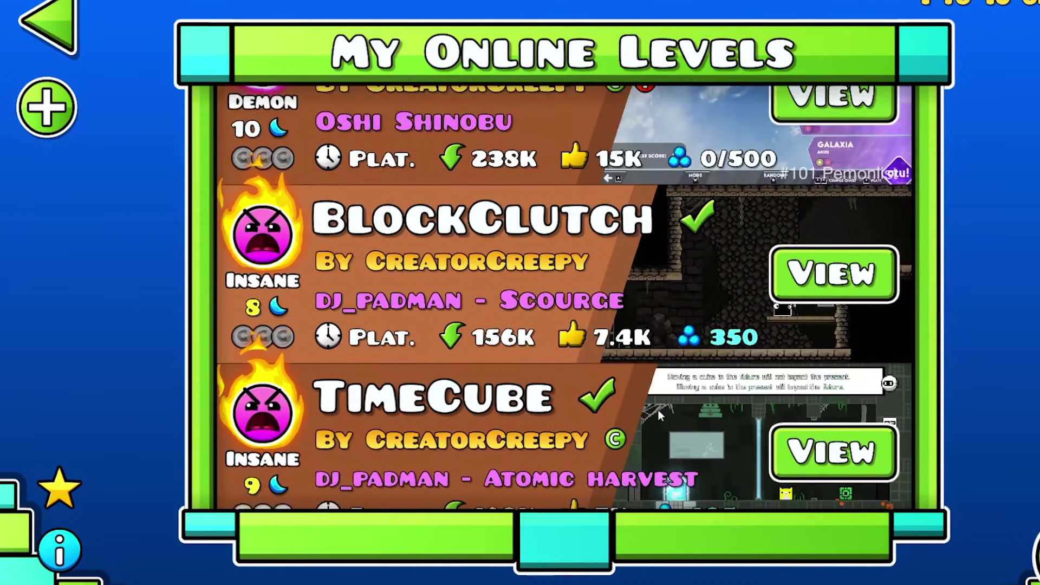